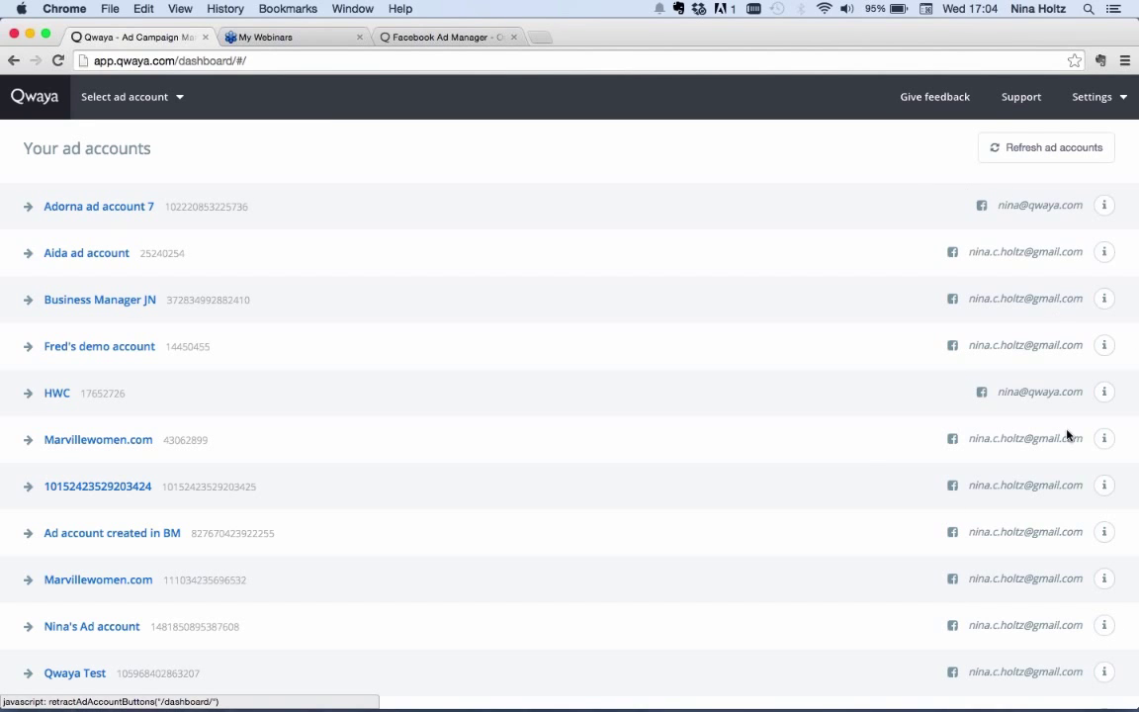
- Review the ad accounts and entities of the Facebook connection in the settings, and open the Qwaya users page
{"action": "scroll", "coordinate": [865, 473], "scroll_direction": "down", "scroll_amount": 3}
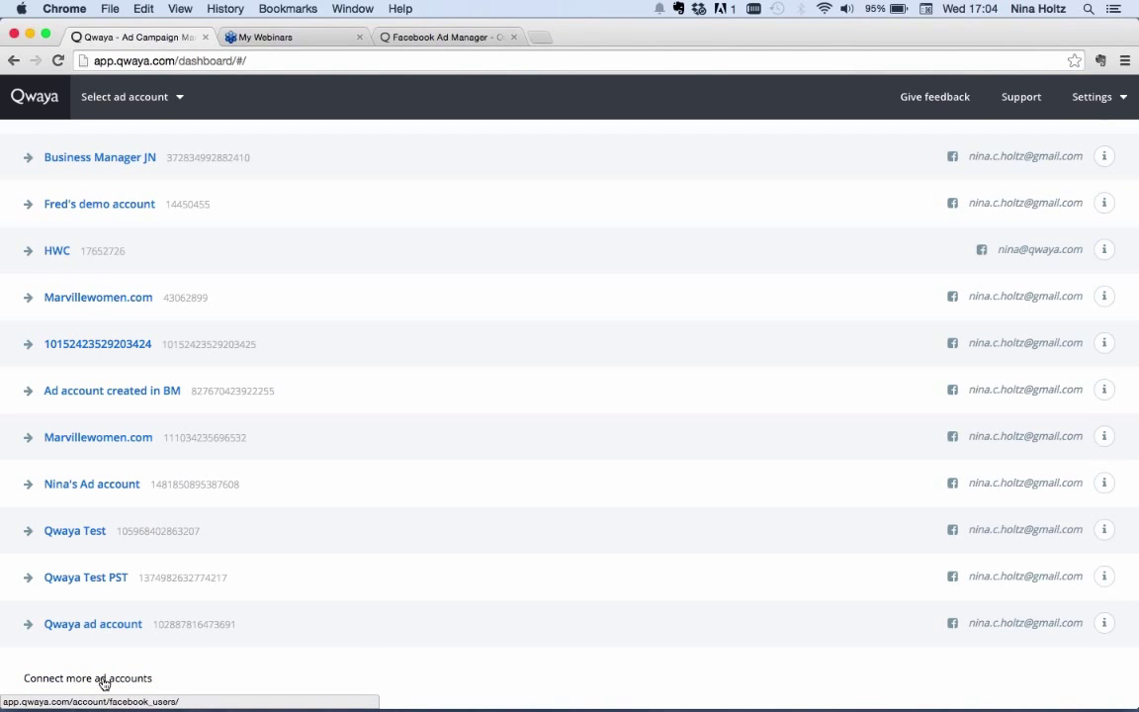
{"action": "scroll", "coordinate": [358, 623], "scroll_direction": "up", "scroll_amount": 3}
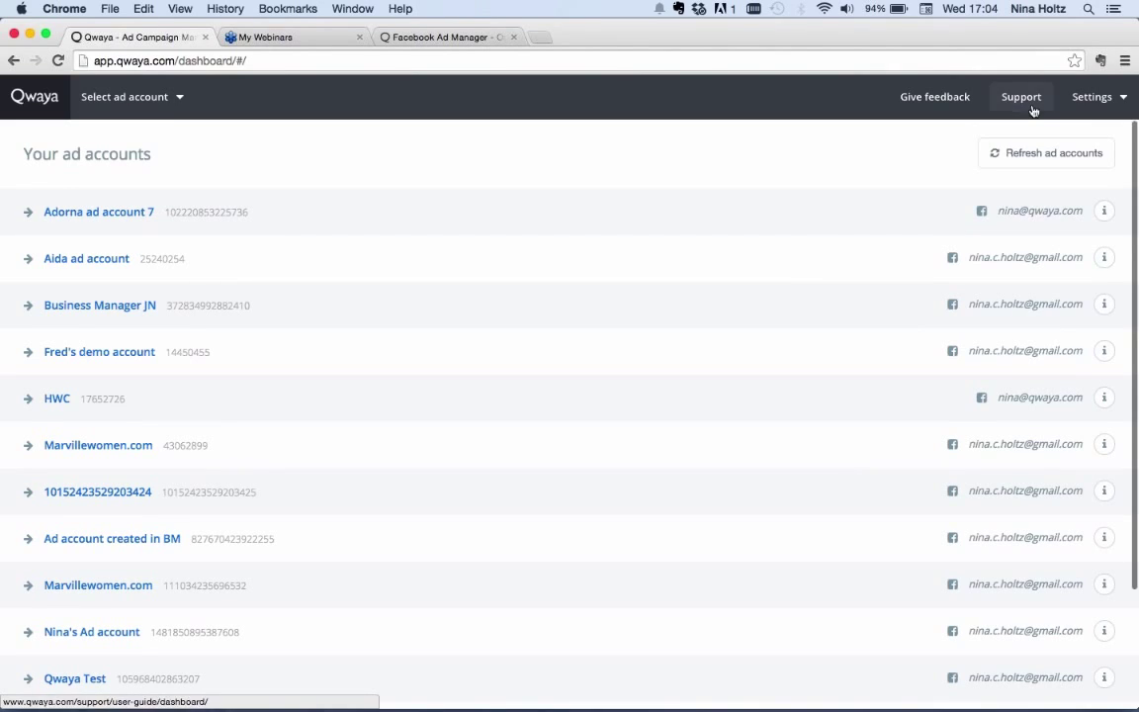
{"action": "left_click", "coordinate": [1099, 103]}
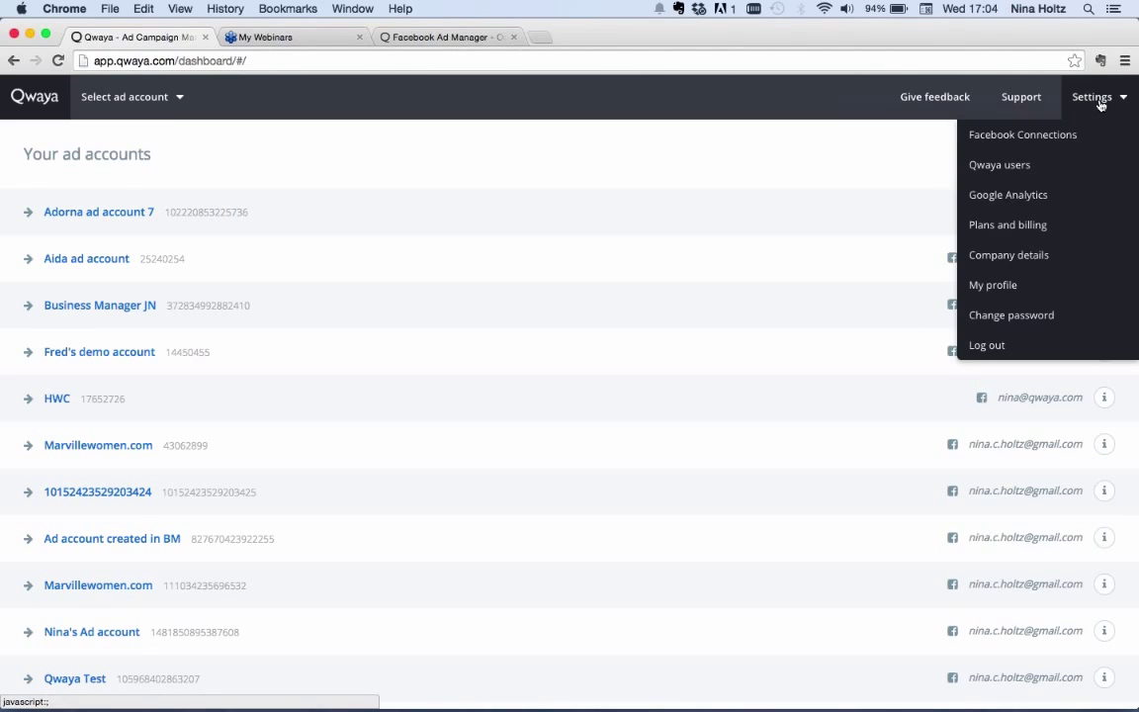
{"action": "left_click", "coordinate": [1063, 134]}
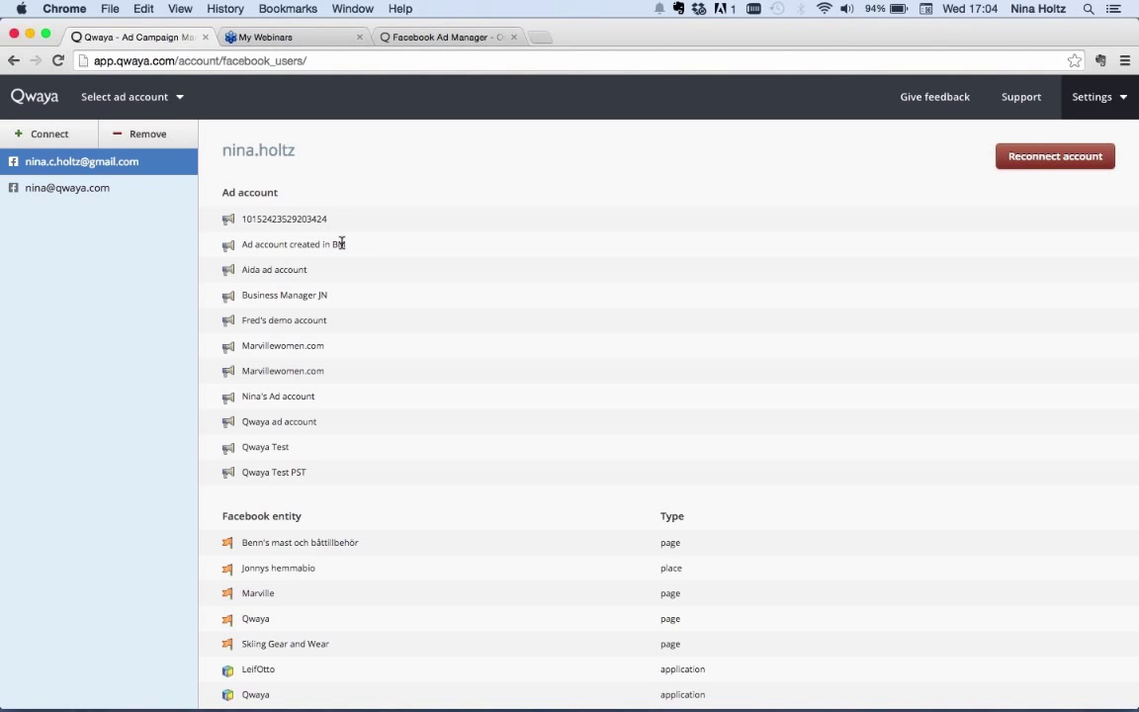
{"action": "scroll", "coordinate": [450, 595], "scroll_direction": "down", "scroll_amount": 2}
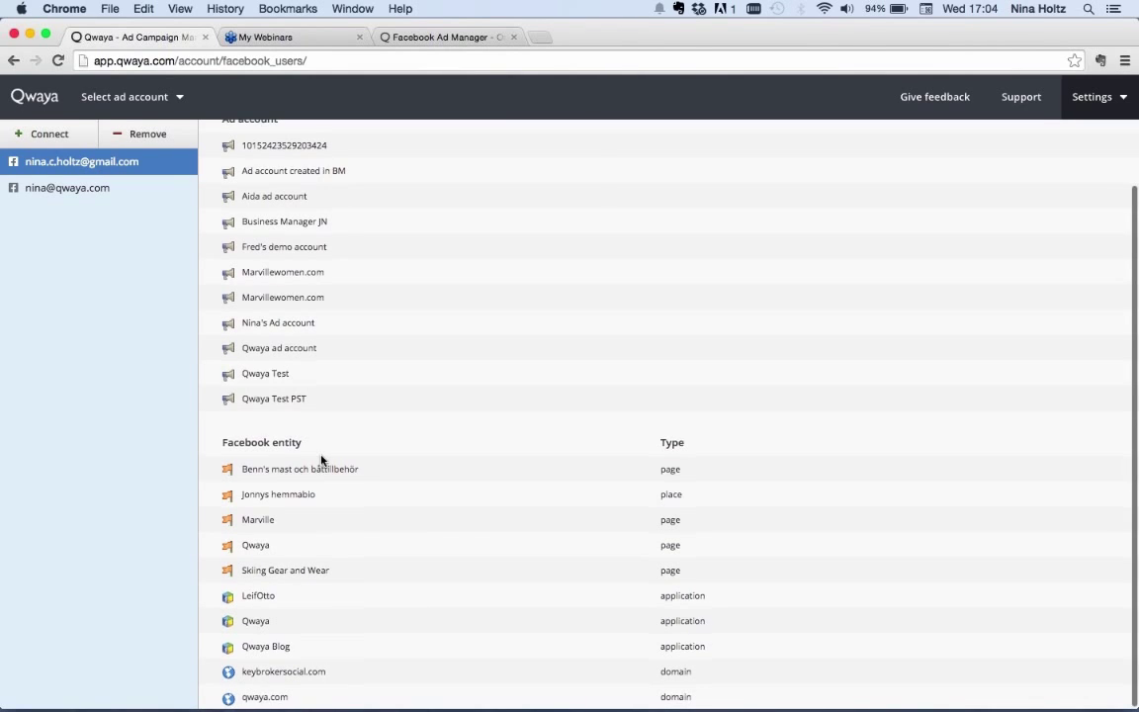
{"action": "scroll", "coordinate": [320, 459], "scroll_direction": "up", "scroll_amount": 2}
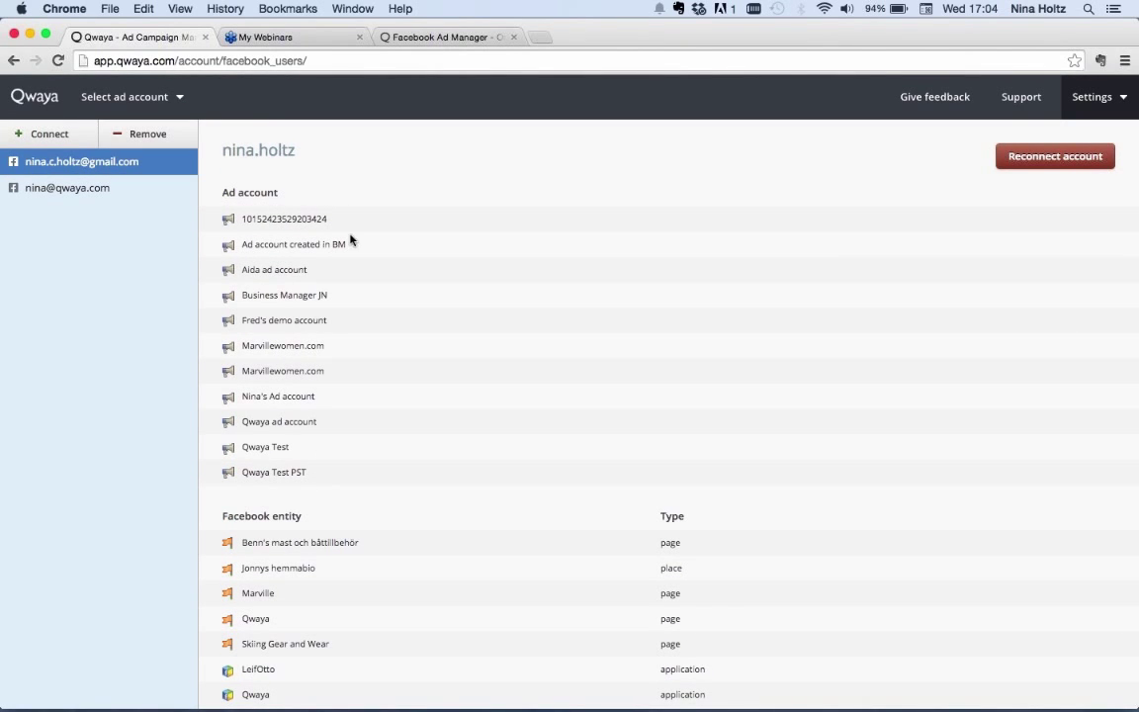
{"action": "left_click", "coordinate": [1098, 97]}
{"action": "left_click", "coordinate": [1033, 166]}
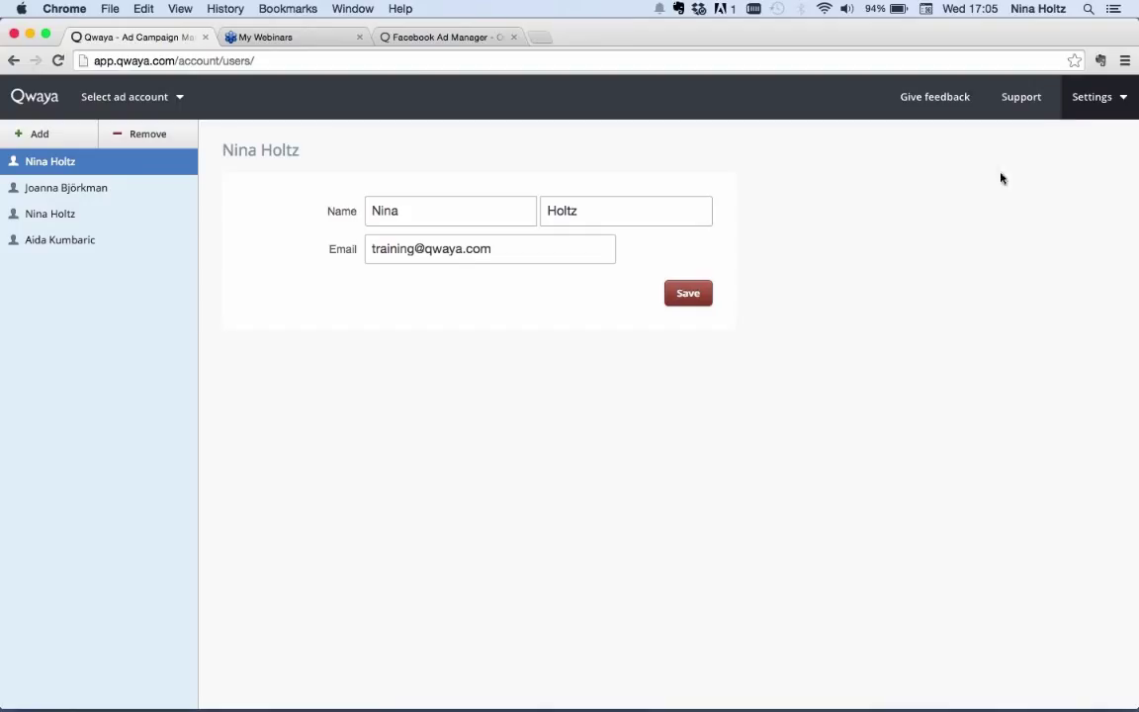
- In the Google Analytics settings, choose the marvillewomen.com account and marvillewomen.com profile for the first ad account, and view the currency options
{"action": "left_click", "coordinate": [1086, 109]}
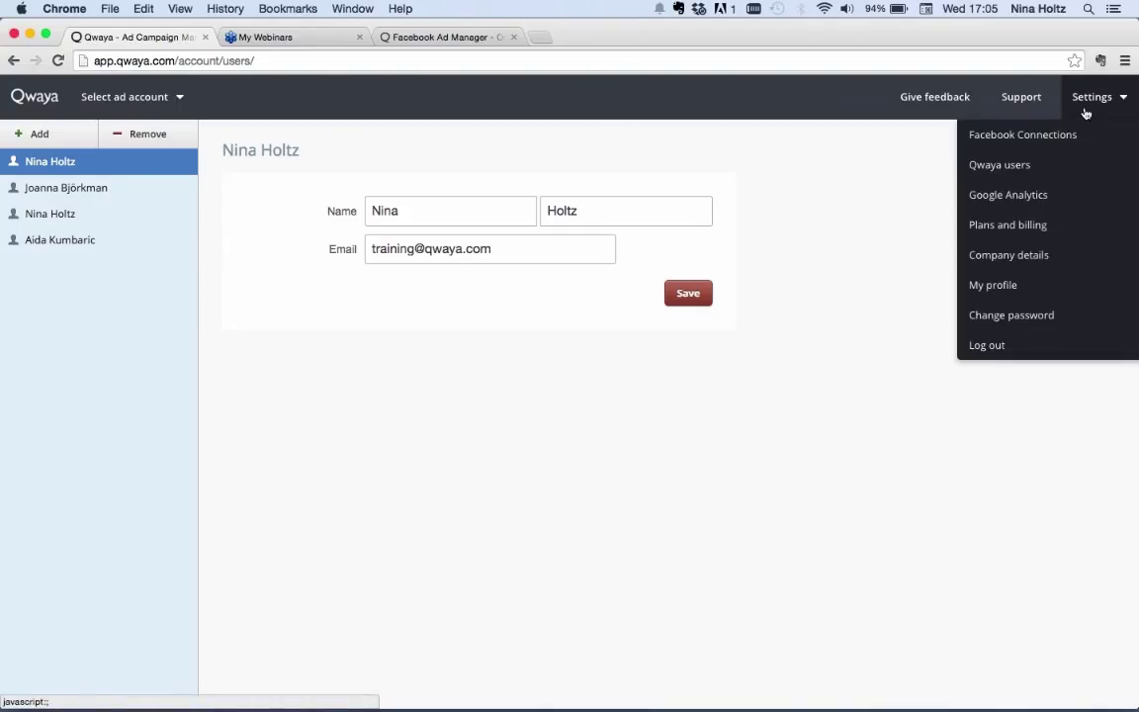
{"action": "left_click", "coordinate": [1035, 198]}
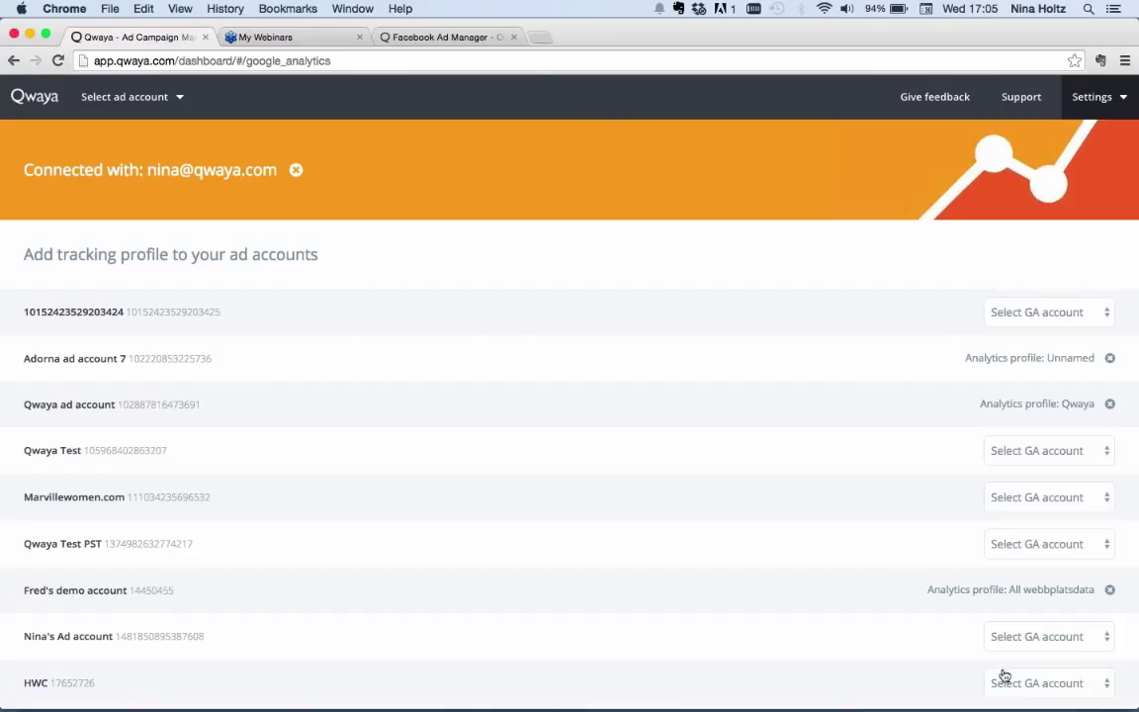
{"action": "left_click", "coordinate": [1101, 320]}
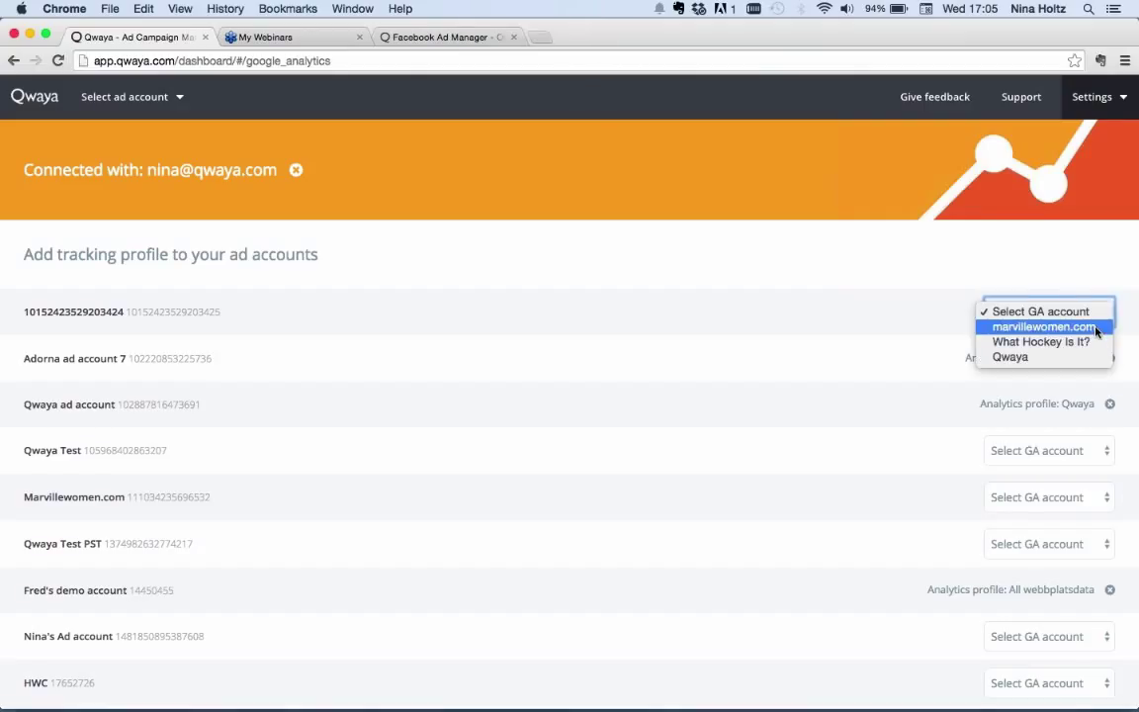
{"action": "left_click", "coordinate": [1096, 329]}
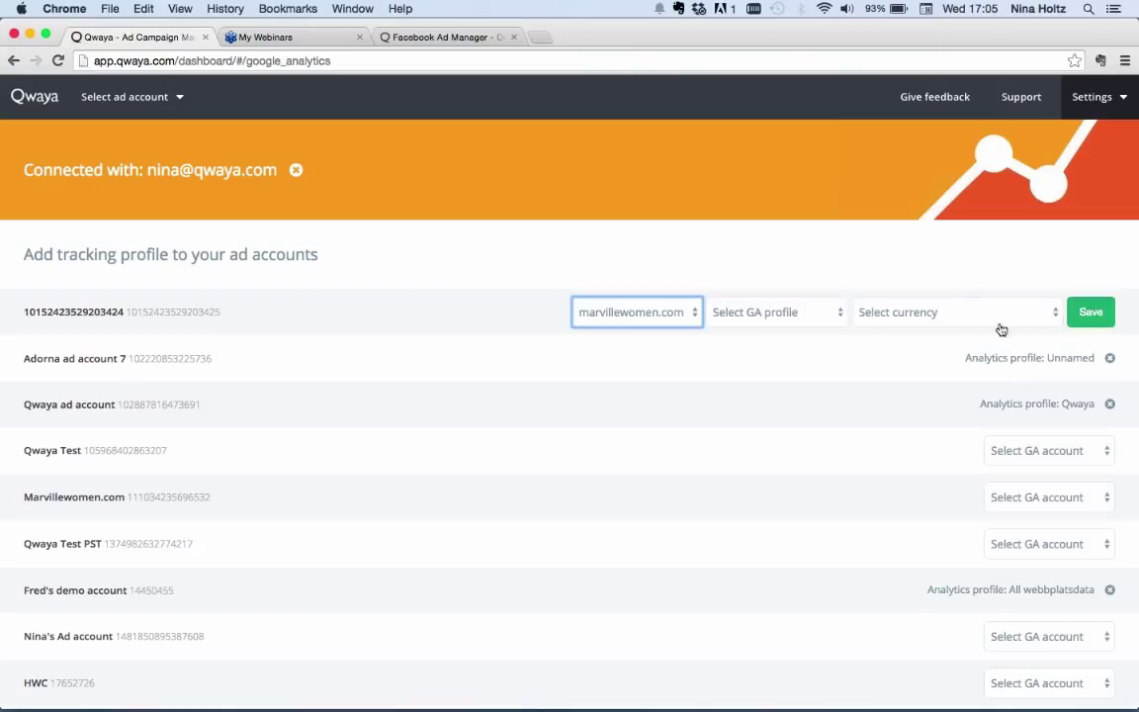
{"action": "left_click", "coordinate": [825, 314]}
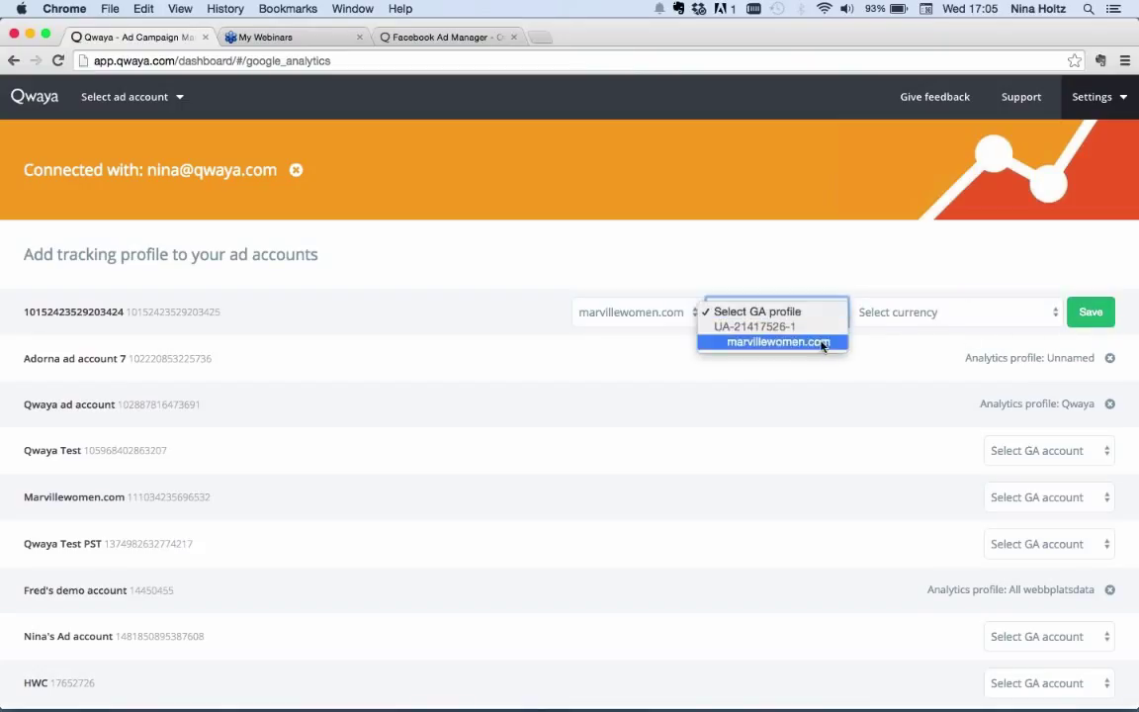
{"action": "left_click", "coordinate": [822, 343]}
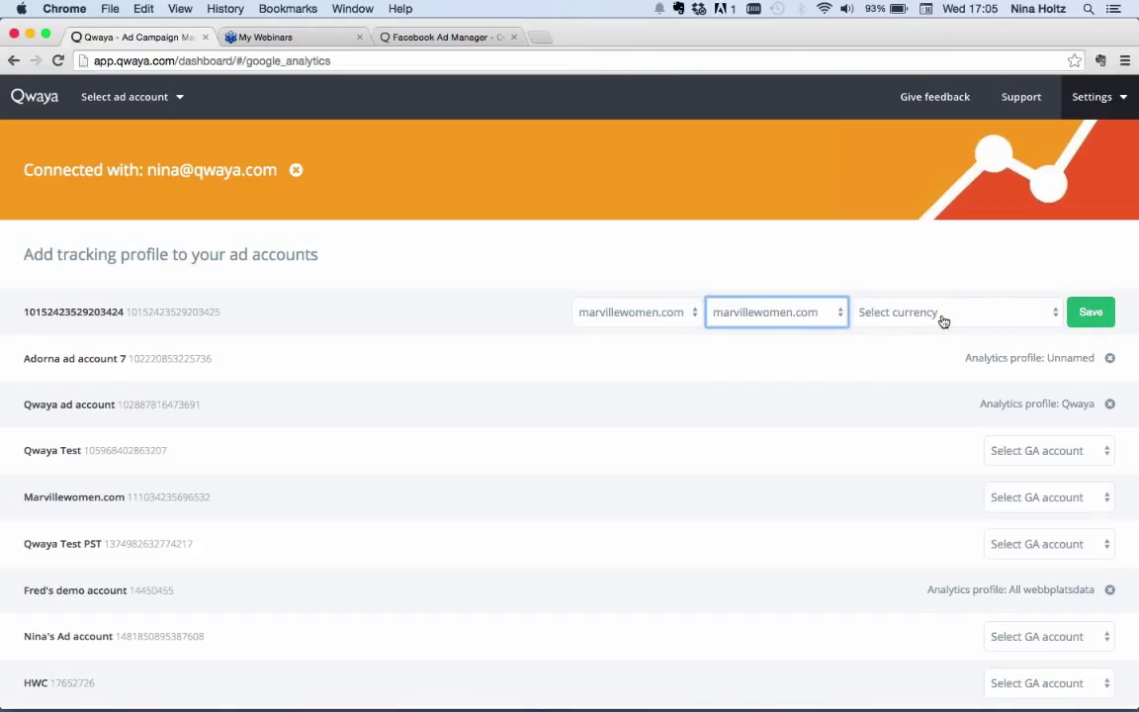
{"action": "left_click", "coordinate": [942, 316]}
{"action": "left_click", "coordinate": [969, 262]}
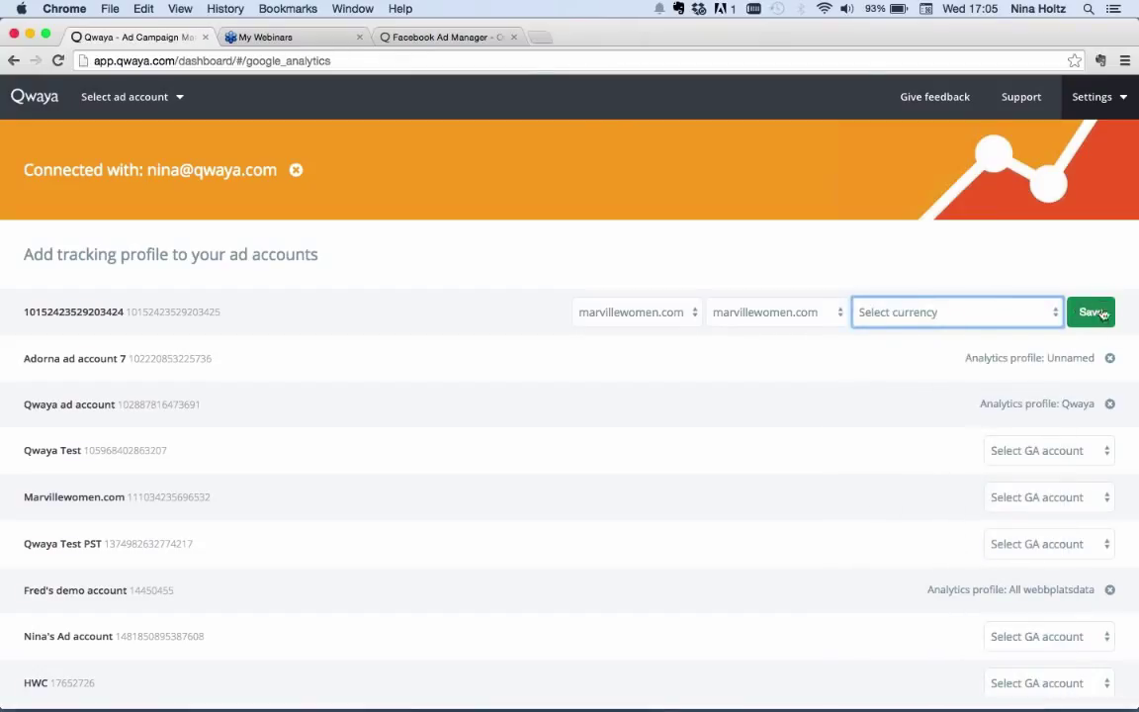
{"action": "left_click", "coordinate": [1102, 263]}
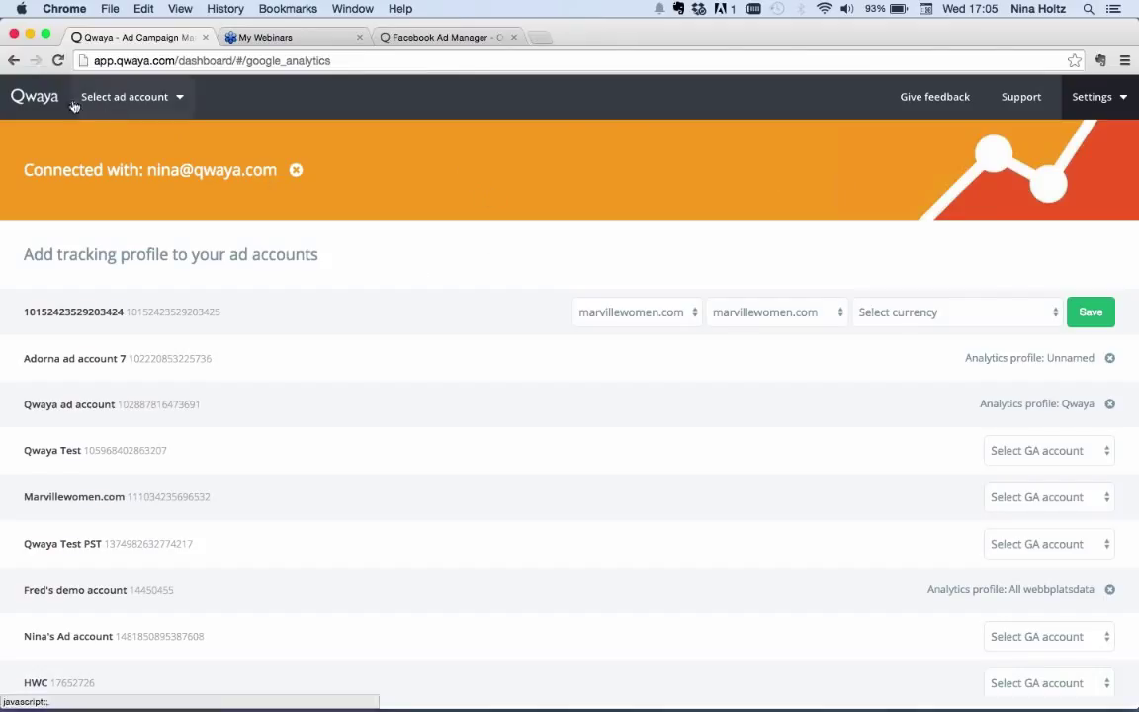
- Open the overview of the second Marvillewomen.com ad account on the dashboard and review its spend, click and impression statistics
{"action": "left_click", "coordinate": [35, 101]}
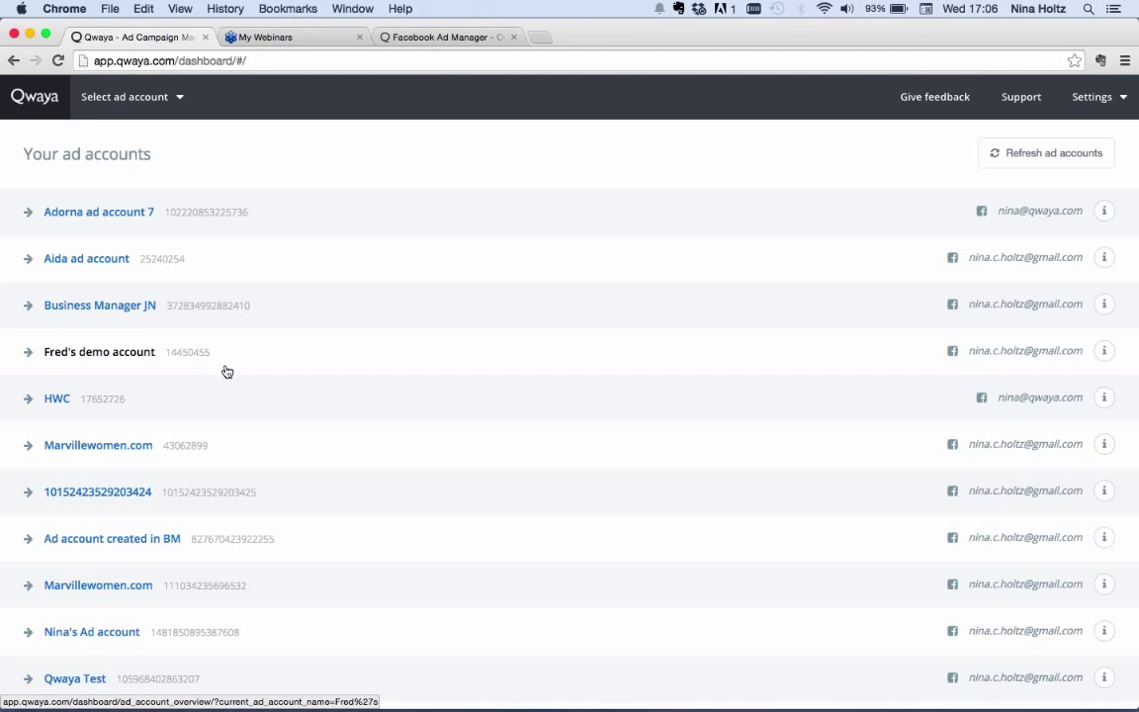
{"action": "scroll", "coordinate": [226, 371], "scroll_direction": "down", "scroll_amount": 3}
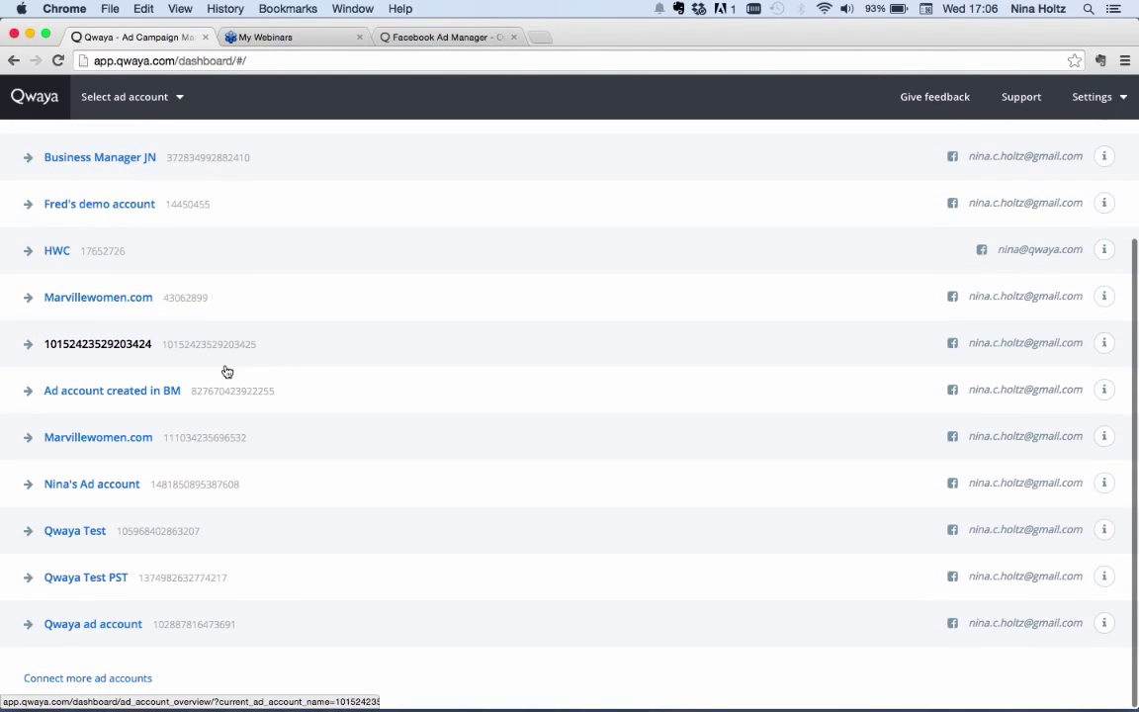
{"action": "left_click", "coordinate": [99, 438]}
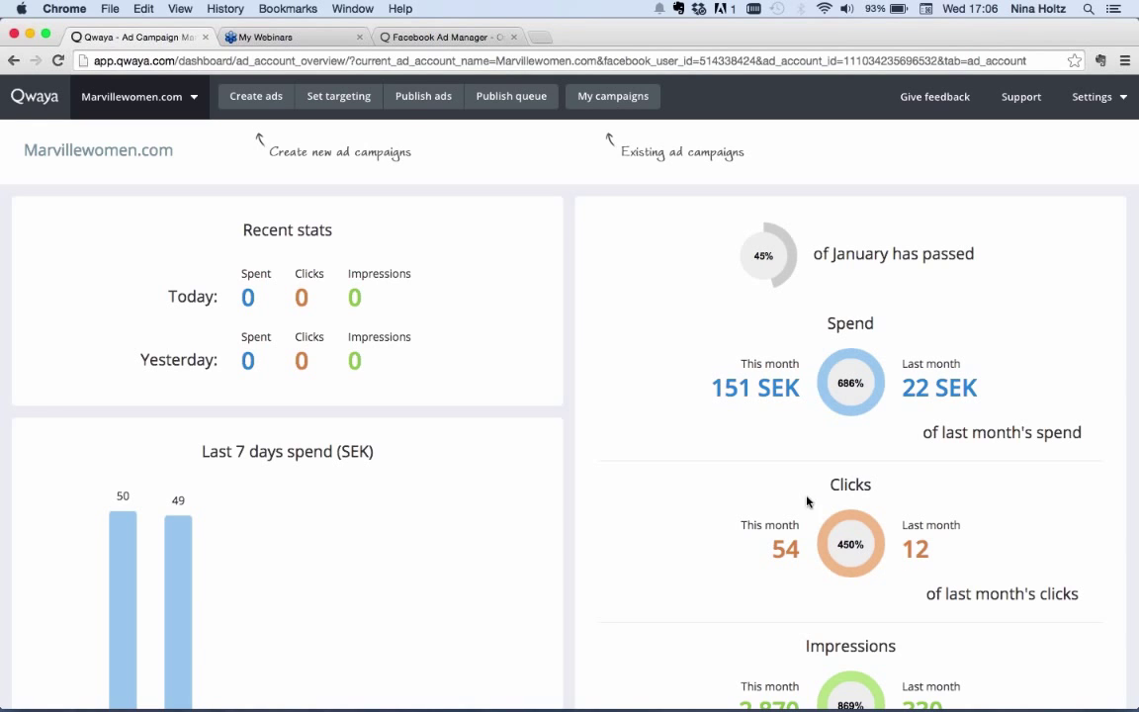
{"action": "scroll", "coordinate": [895, 470], "scroll_direction": "down", "scroll_amount": 1}
{"action": "scroll", "coordinate": [894, 470], "scroll_direction": "down", "scroll_amount": 2}
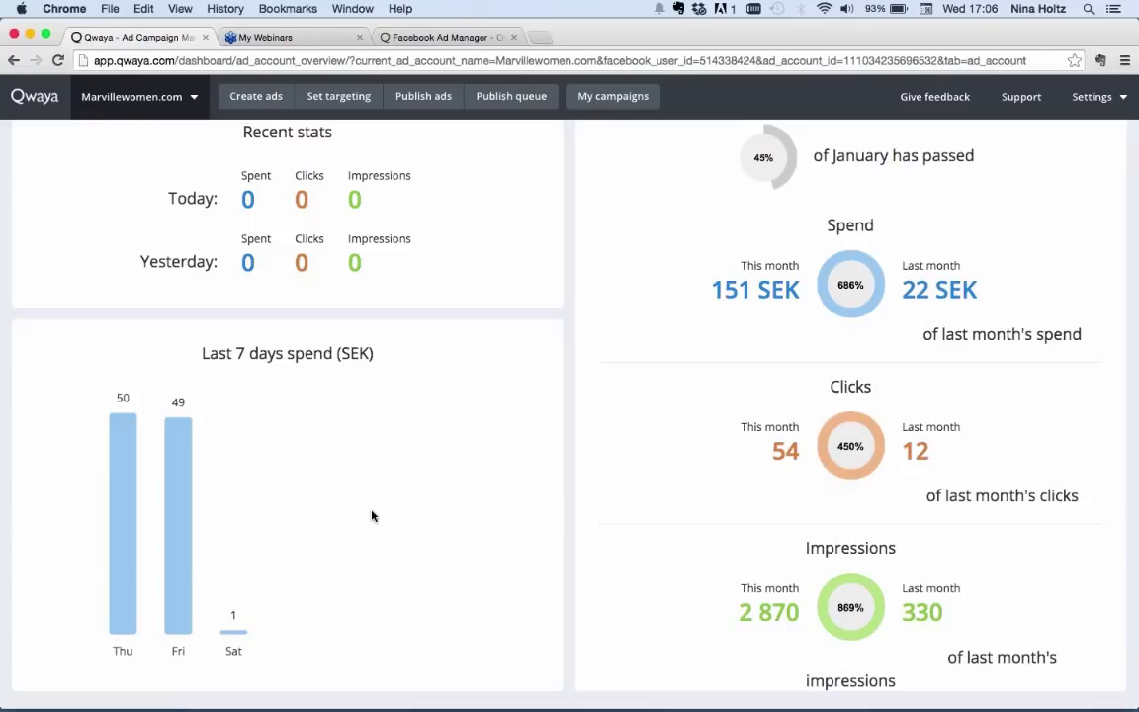
{"action": "scroll", "coordinate": [372, 515], "scroll_direction": "up", "scroll_amount": 3}
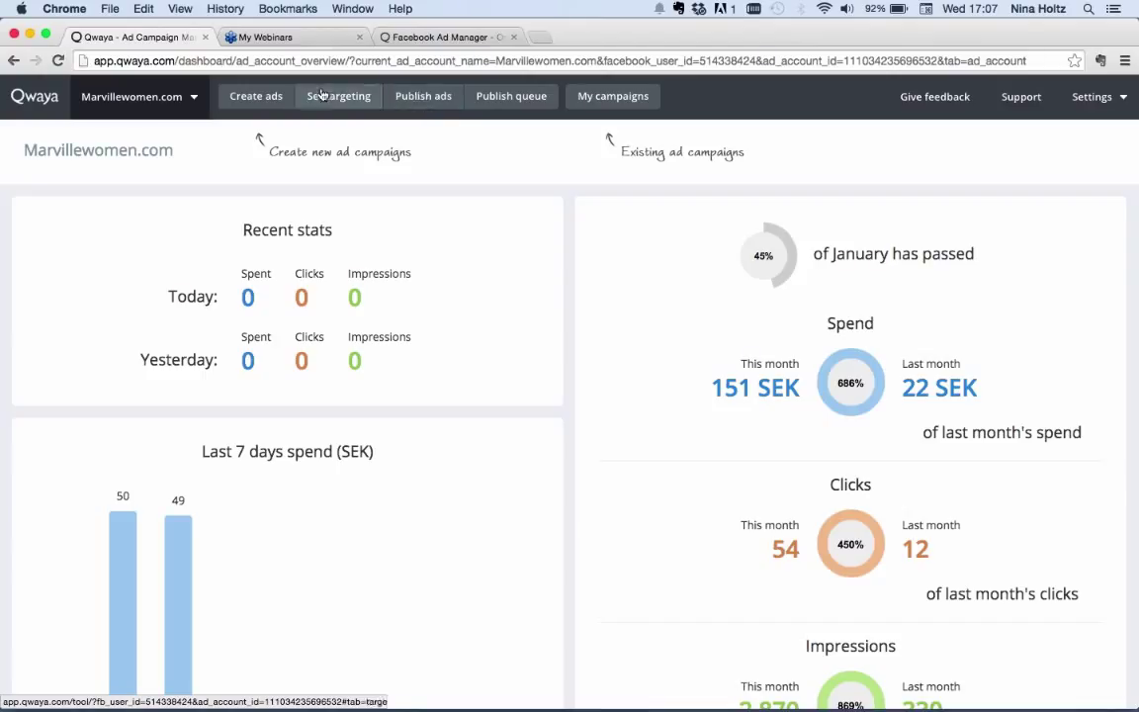
- Start creating ads for the Marville page in the Link ad format
{"action": "left_click", "coordinate": [236, 100]}
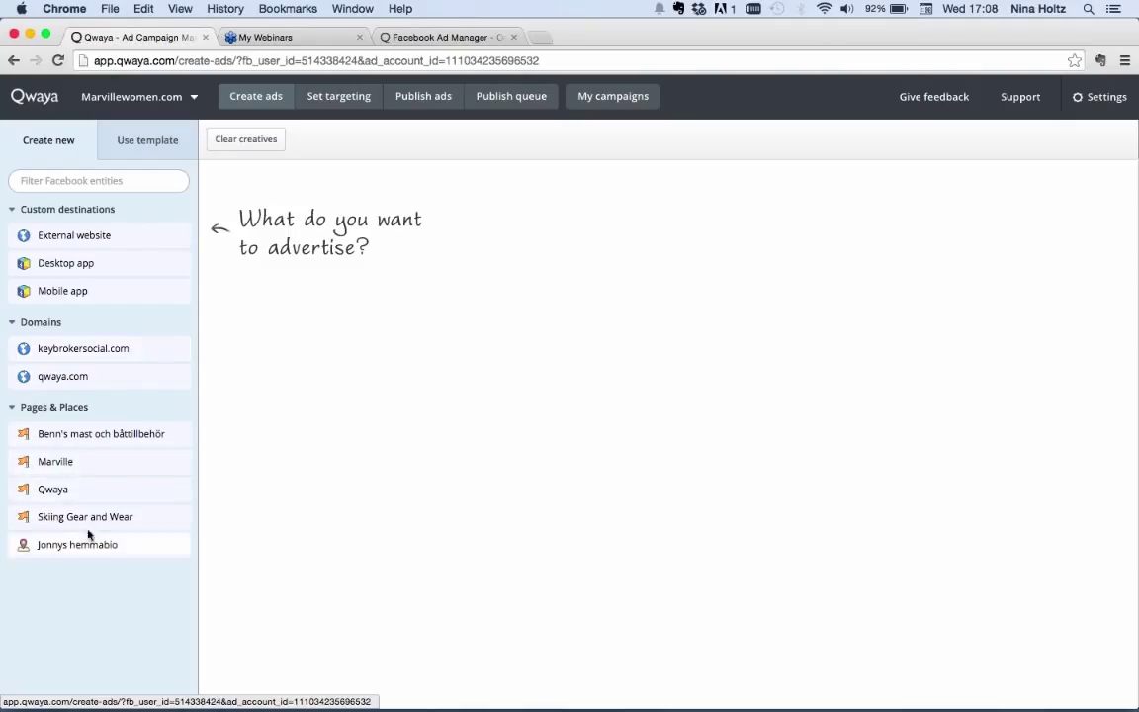
{"action": "left_click", "coordinate": [58, 462]}
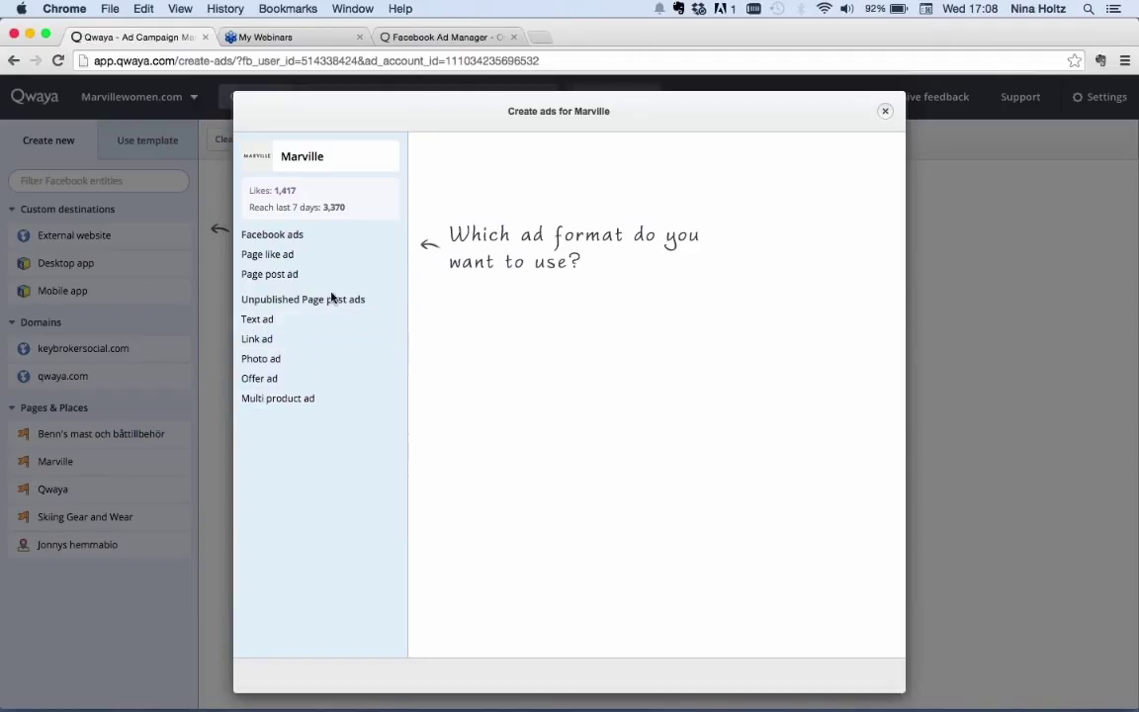
{"action": "left_click", "coordinate": [265, 340]}
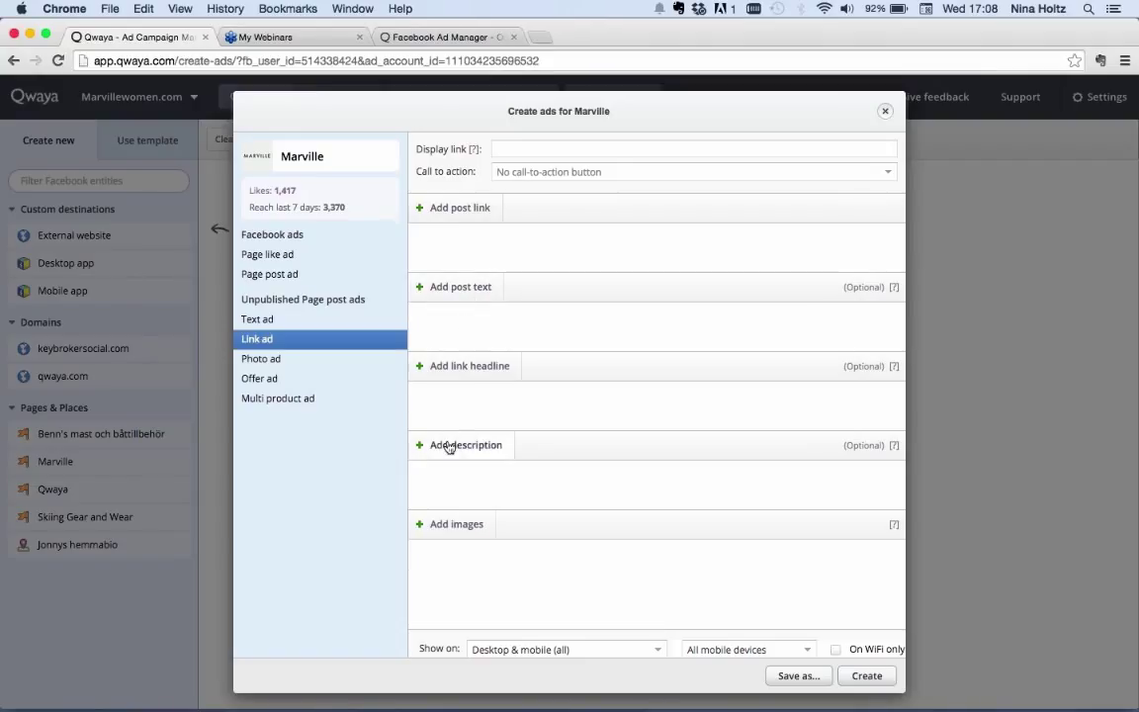
- Examine the link ad's placement options and the help examples for its post text and link headline
{"action": "scroll", "coordinate": [515, 593], "scroll_direction": "down", "scroll_amount": 1}
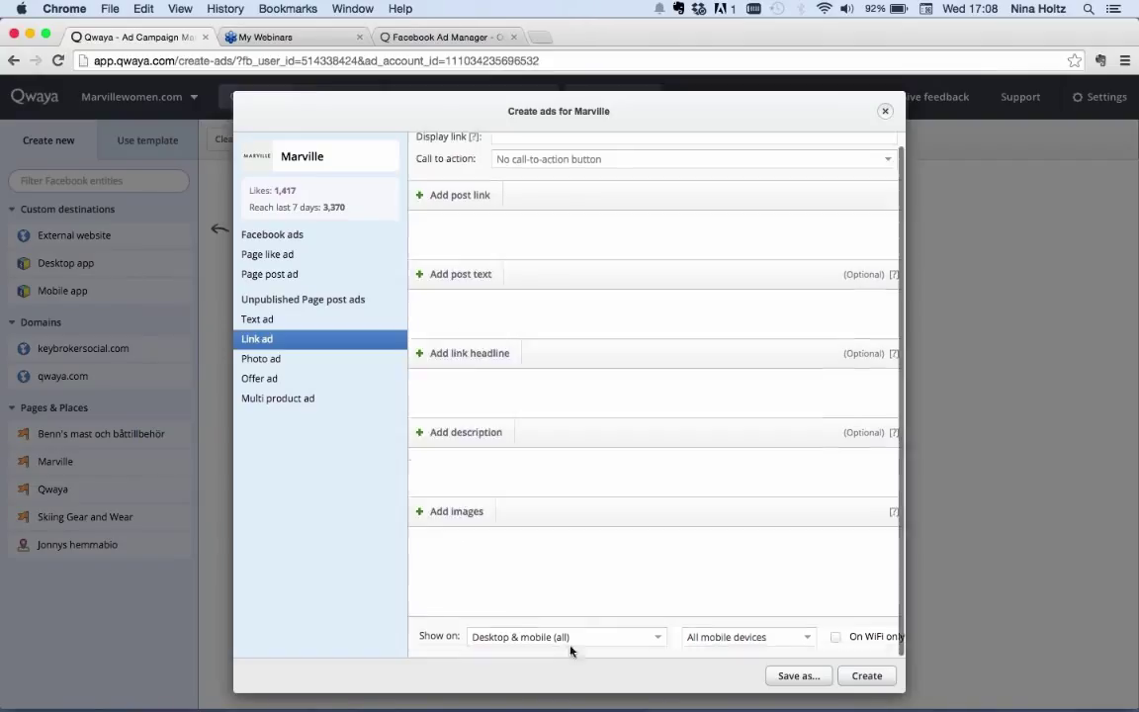
{"action": "left_click", "coordinate": [656, 641]}
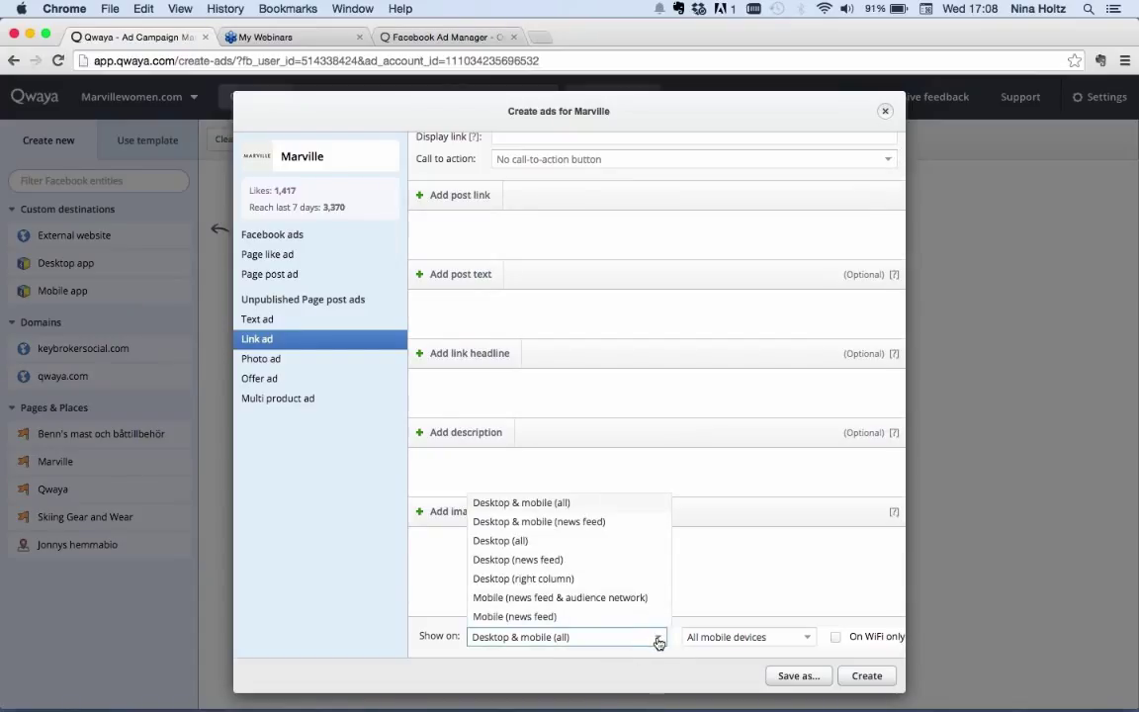
{"action": "left_click", "coordinate": [658, 642]}
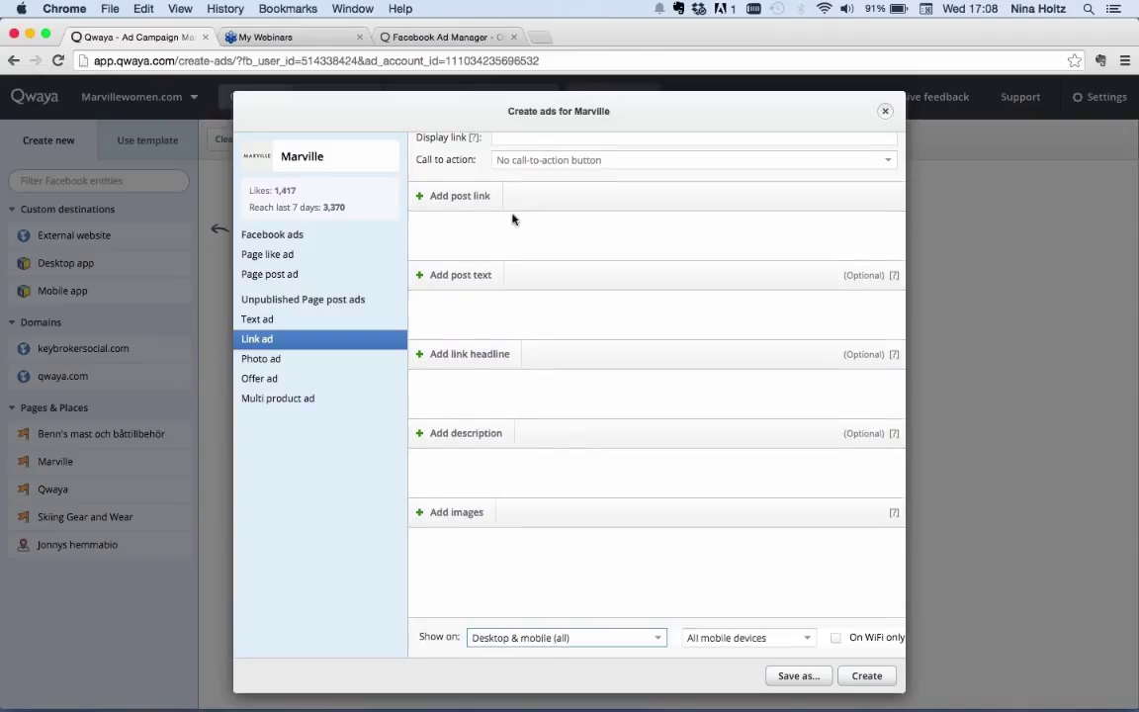
{"action": "scroll", "coordinate": [511, 187], "scroll_direction": "up", "scroll_amount": 1}
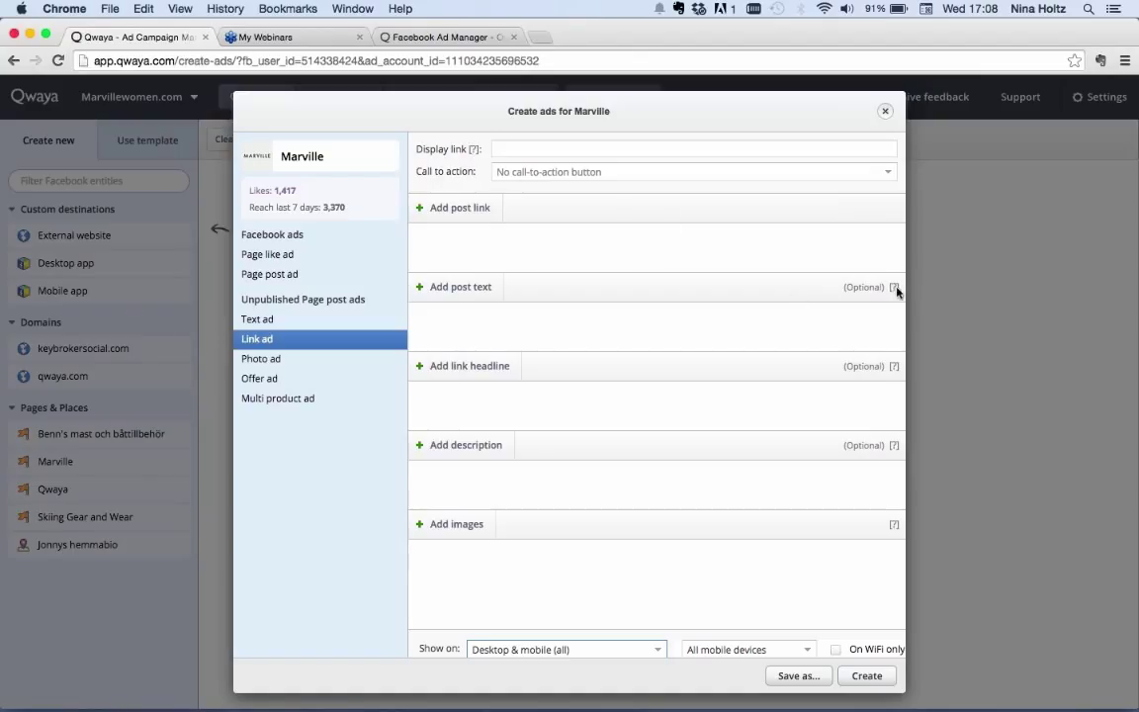
{"action": "mouse_move", "coordinate": [893, 287]}
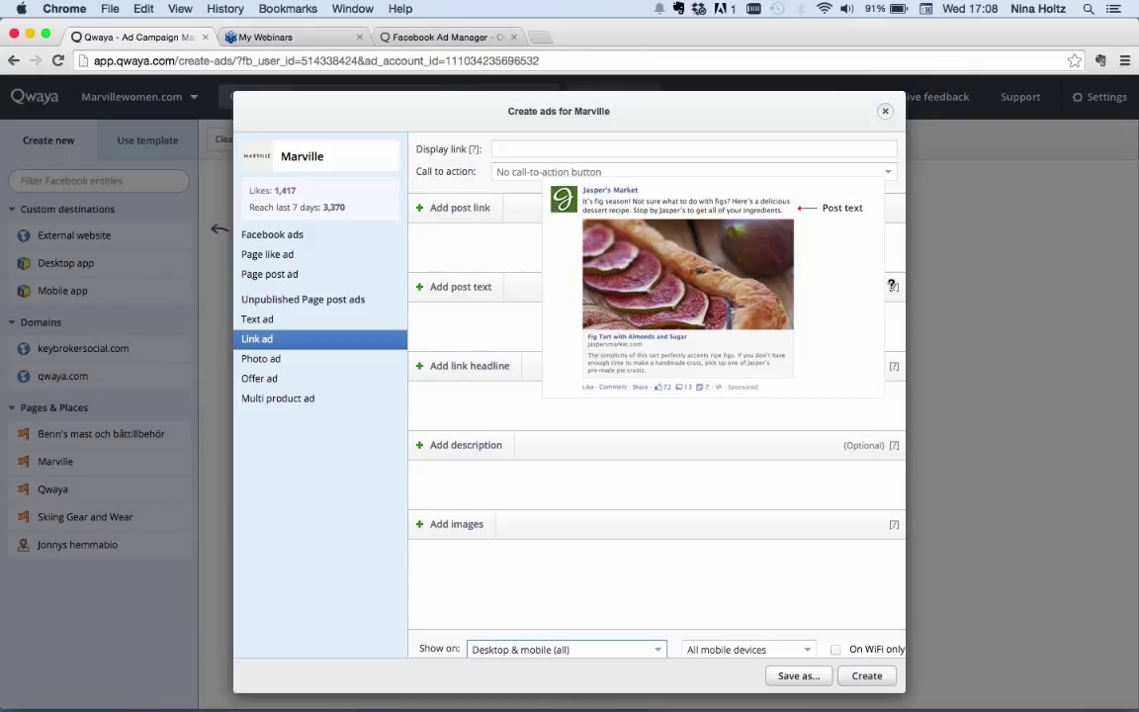
{"action": "mouse_move", "coordinate": [894, 365]}
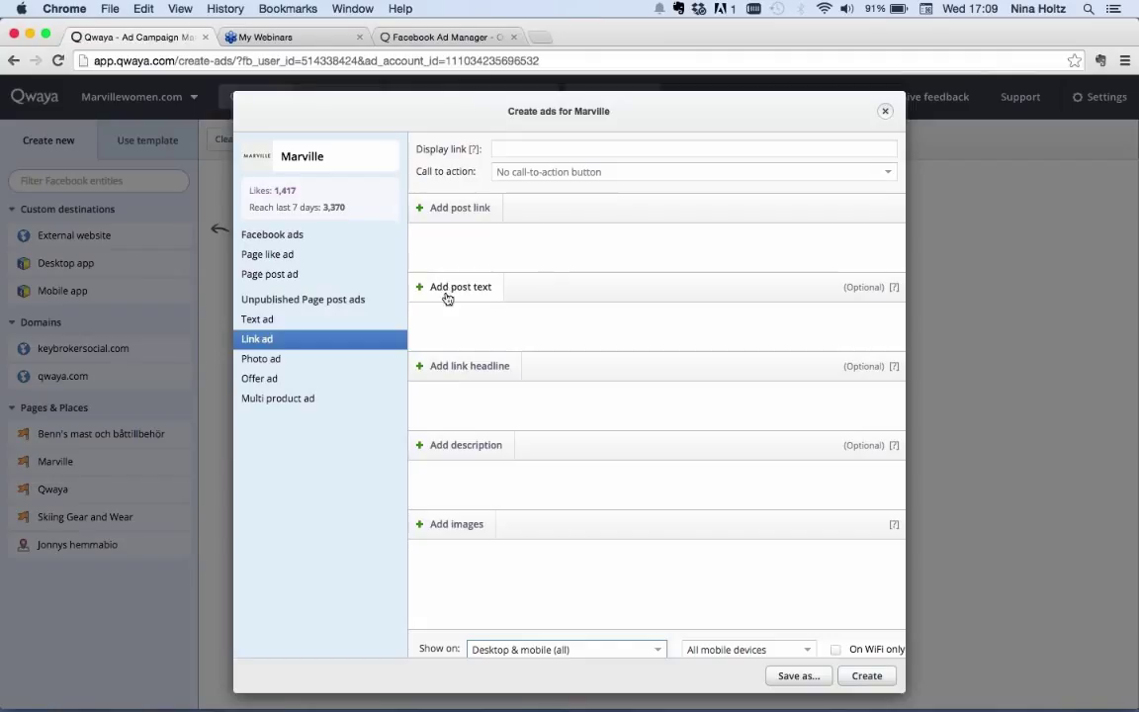
- Add the link headlines "Headline 1" and "Headline 2" to the link ad, and remove both again
{"action": "left_click", "coordinate": [459, 367]}
{"action": "type", "text": "H"}
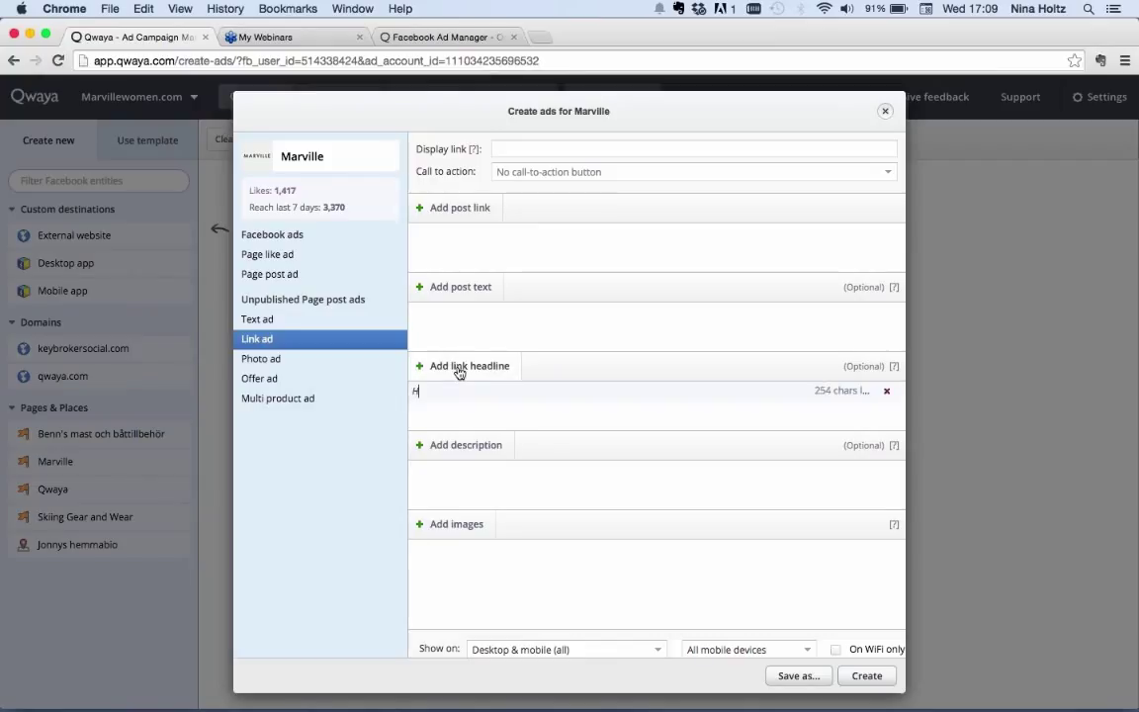
{"action": "type", "text": "eadline 1"}
{"action": "left_click", "coordinate": [468, 366]}
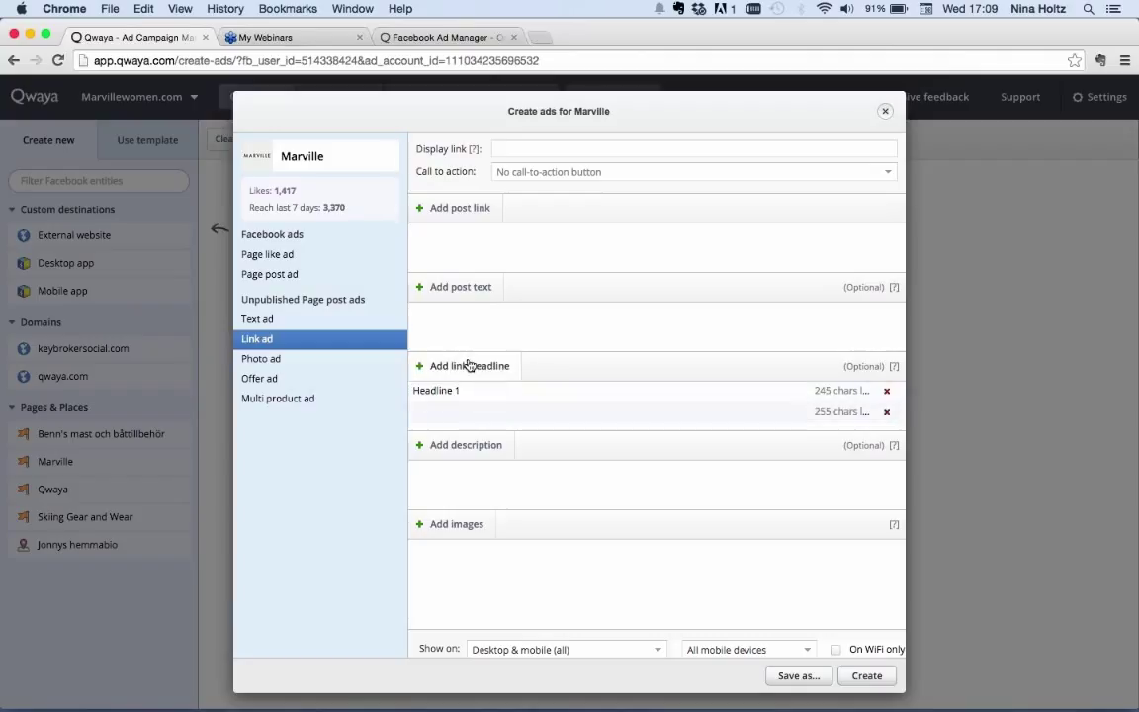
{"action": "type", "text": "Headline 2"}
{"action": "left_click", "coordinate": [885, 415]}
{"action": "left_click", "coordinate": [887, 392]}
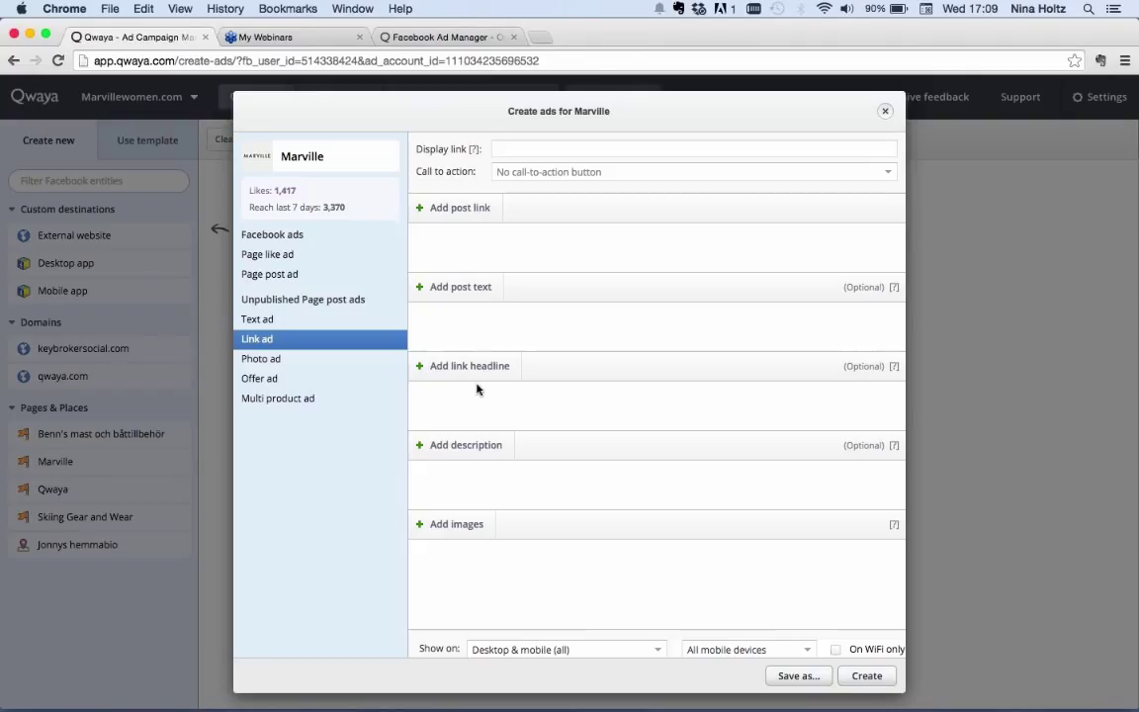
- Switch the Marville ad to the Page like ad format, discarding the unsaved fields, and examine its placement options
{"action": "left_click", "coordinate": [276, 256]}
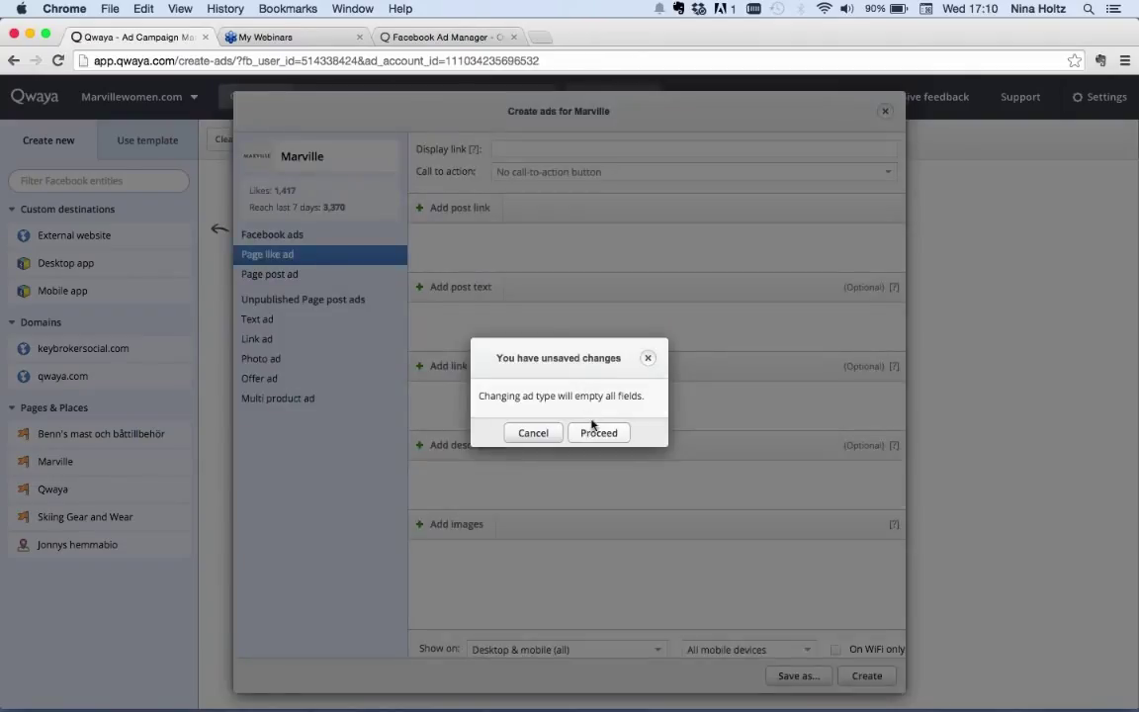
{"action": "key", "text": "Return"}
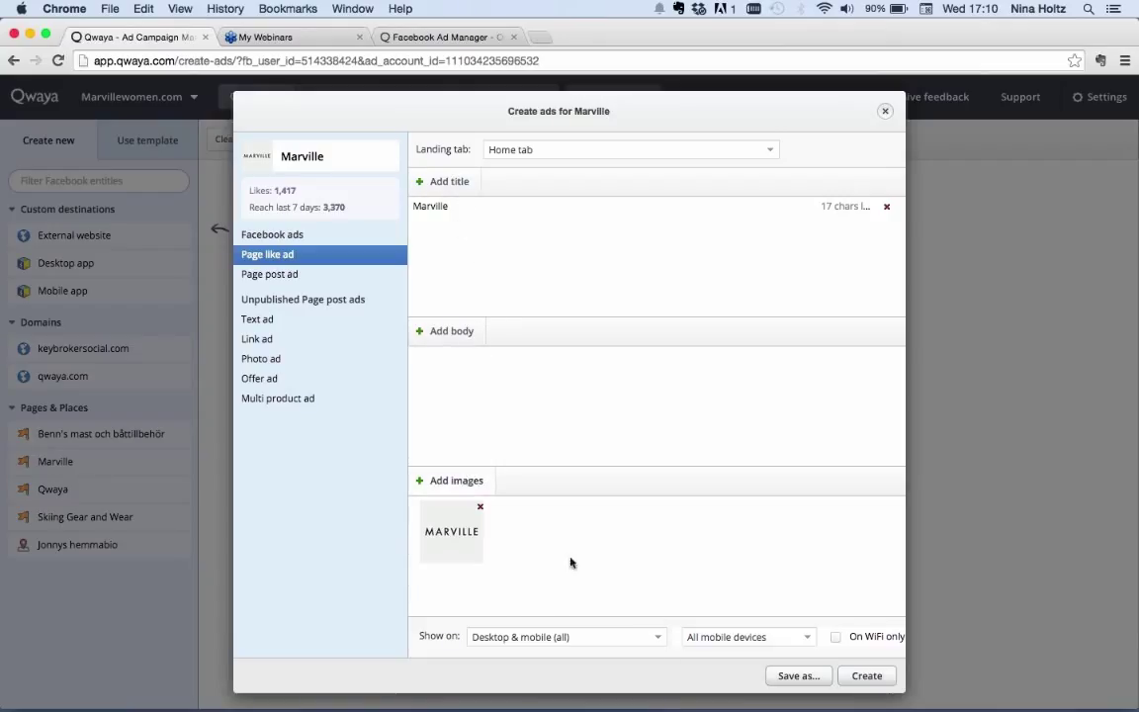
{"action": "left_click", "coordinate": [665, 643]}
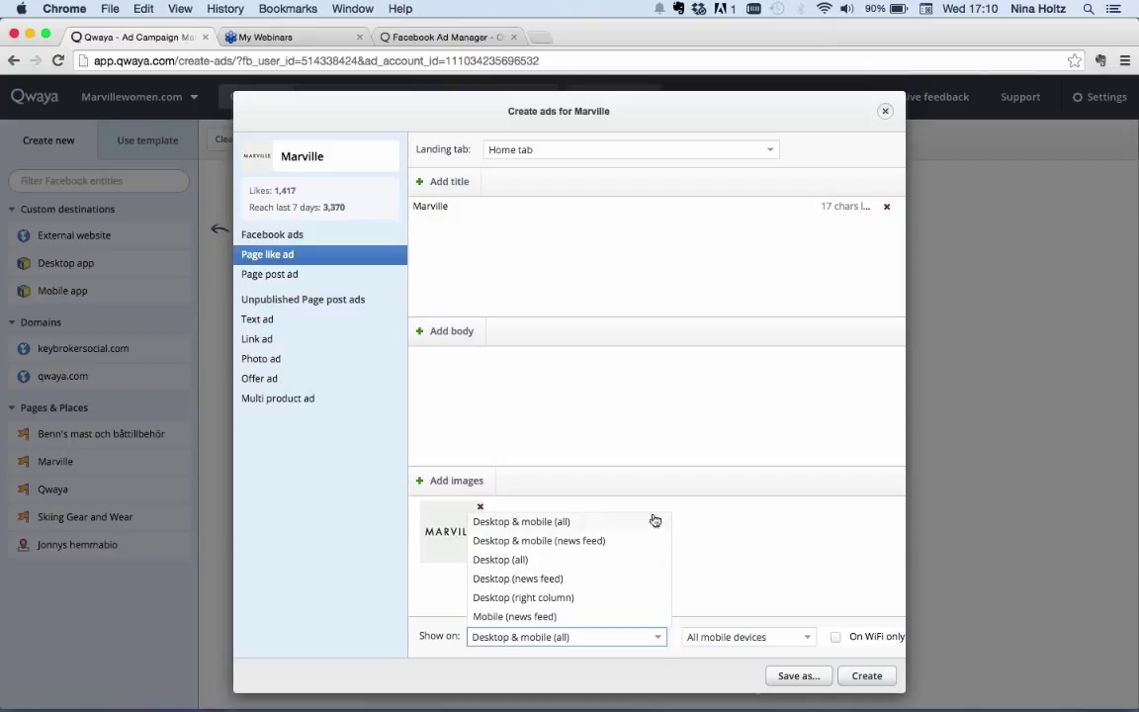
{"action": "left_click", "coordinate": [657, 643]}
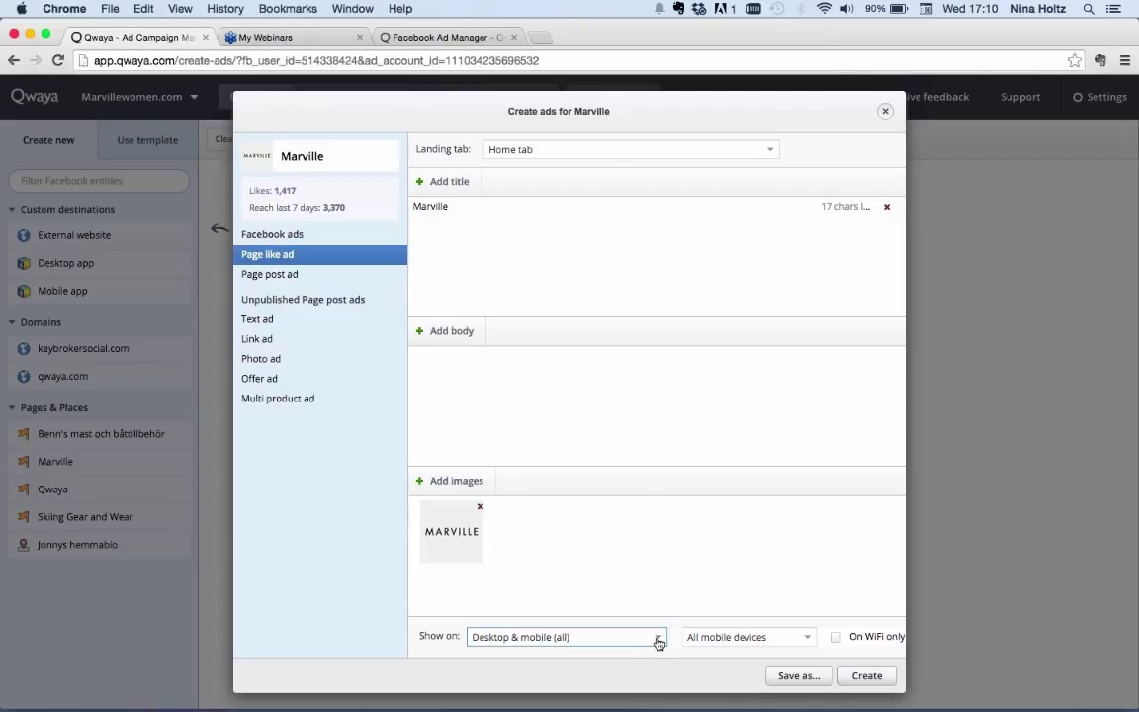
- Review the published posts available for a Page post ad and view the "Happy shopping" photo post on Facebook, returning to Qwaya
{"action": "left_click", "coordinate": [284, 276]}
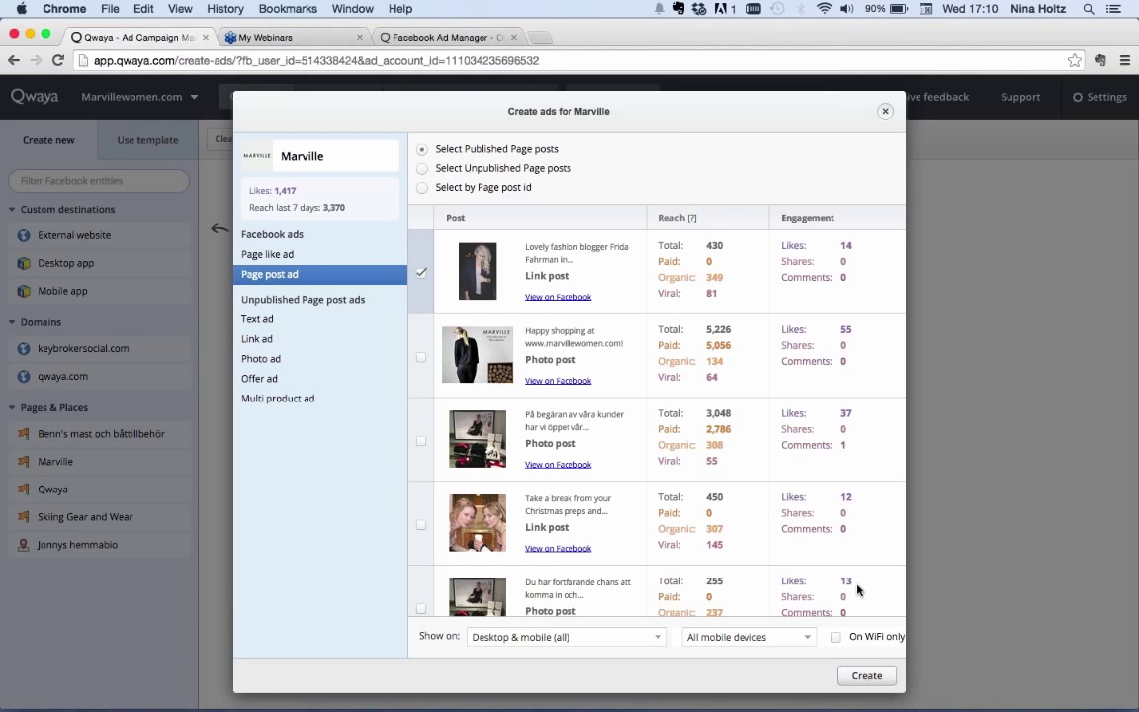
{"action": "scroll", "coordinate": [840, 356], "scroll_direction": "down", "scroll_amount": 4}
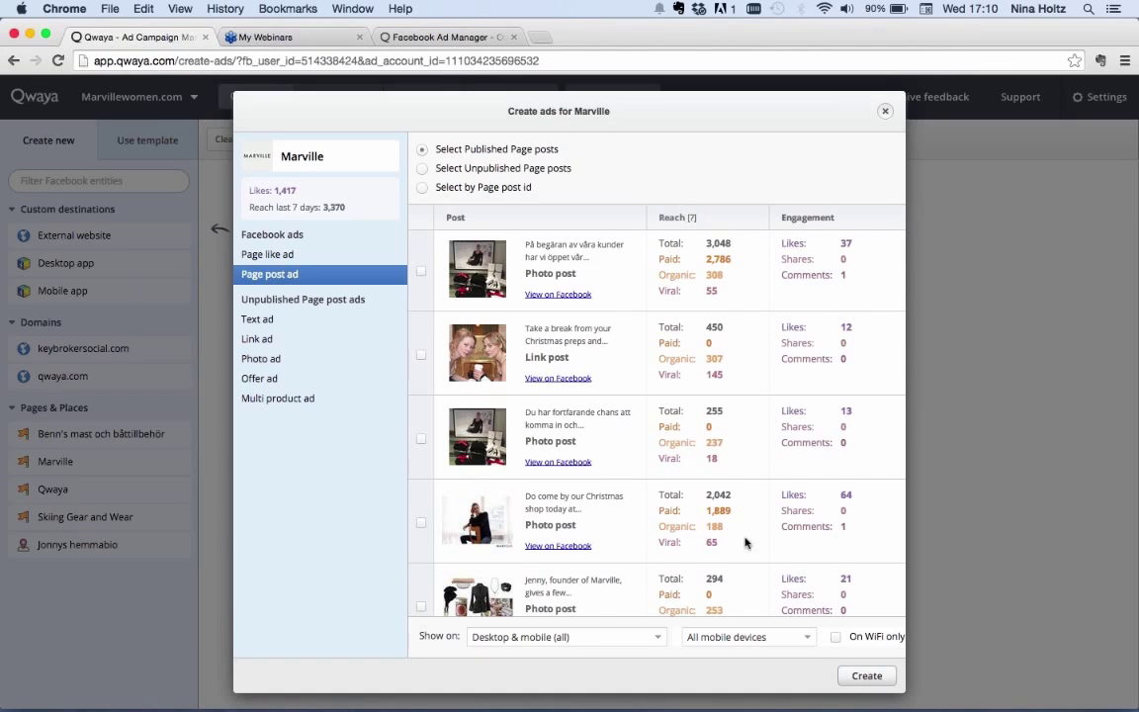
{"action": "scroll", "coordinate": [797, 530], "scroll_direction": "up", "scroll_amount": 1}
{"action": "scroll", "coordinate": [797, 530], "scroll_direction": "up", "scroll_amount": 4}
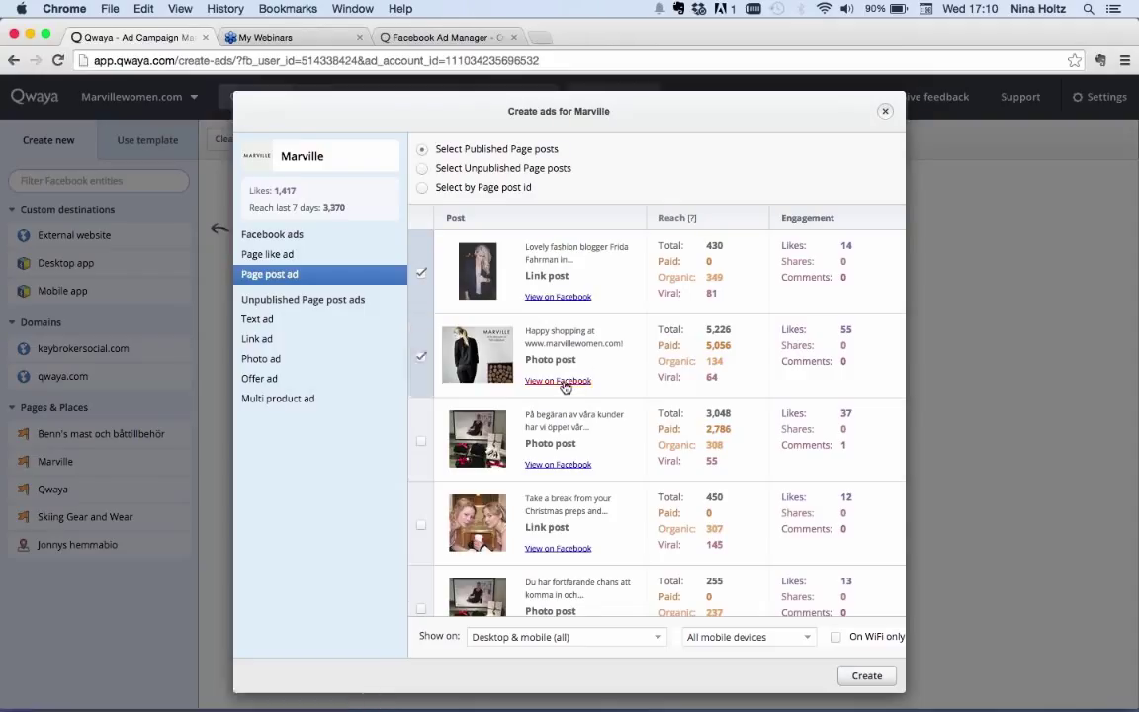
{"action": "left_click", "coordinate": [563, 384]}
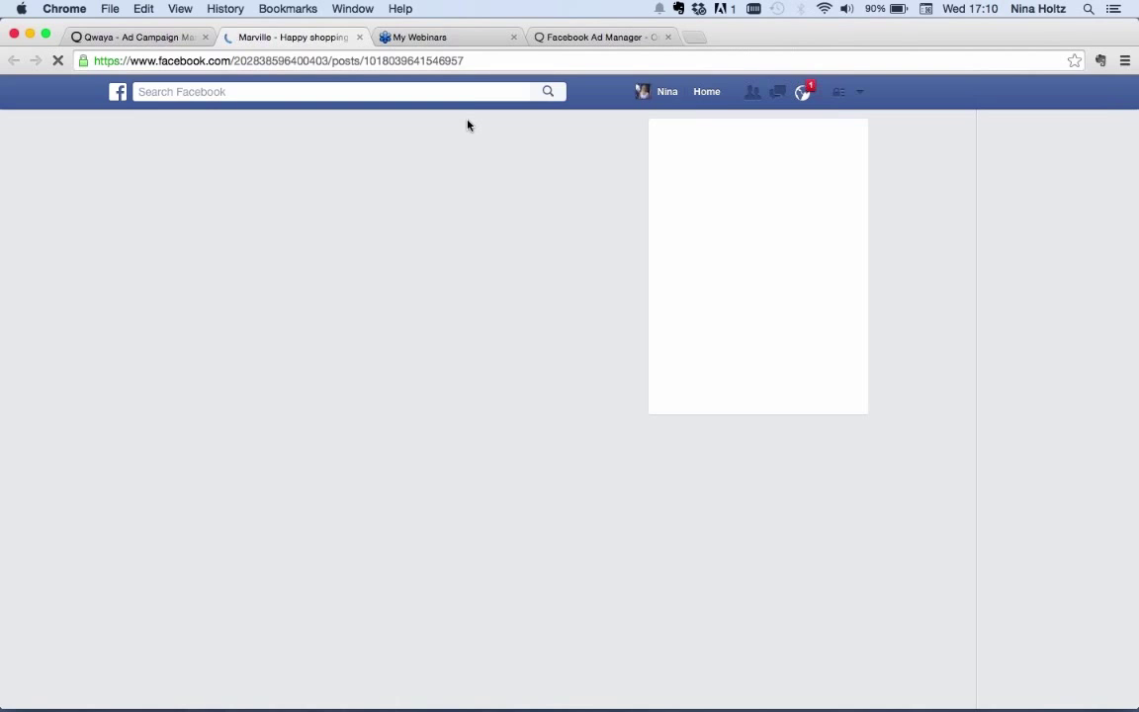
{"action": "left_click", "coordinate": [147, 36]}
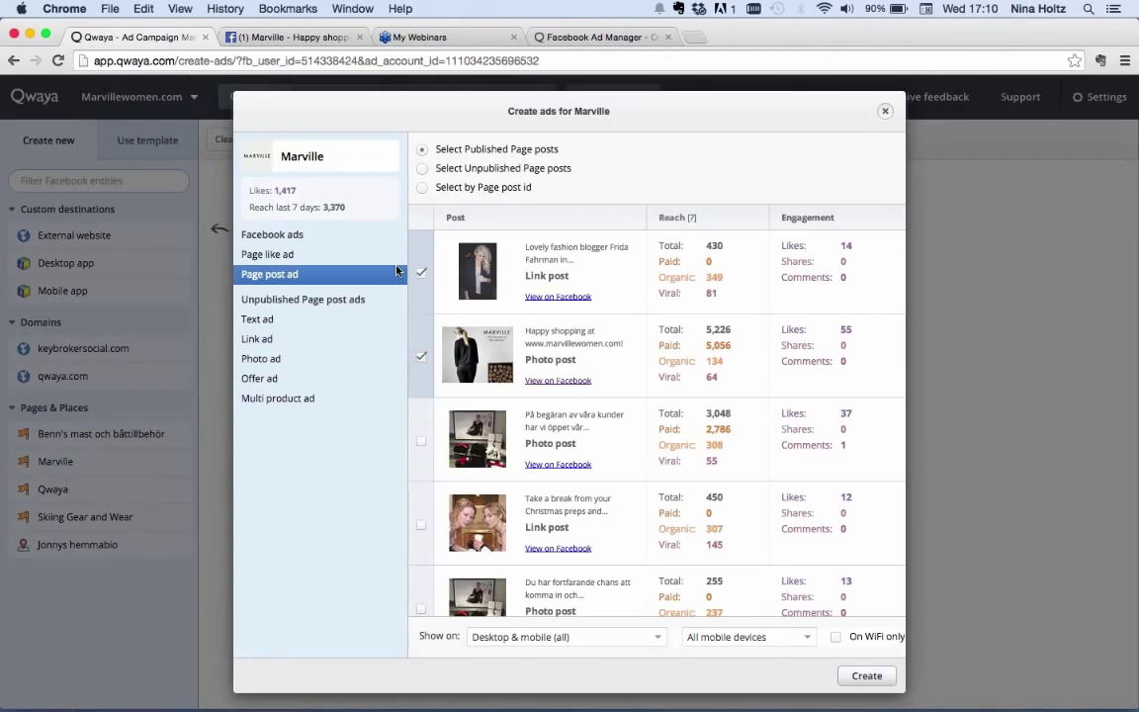
- Browse Marville's unpublished Page posts available for a Page post ad, checking their reach and engagement
{"action": "left_click", "coordinate": [423, 168]}
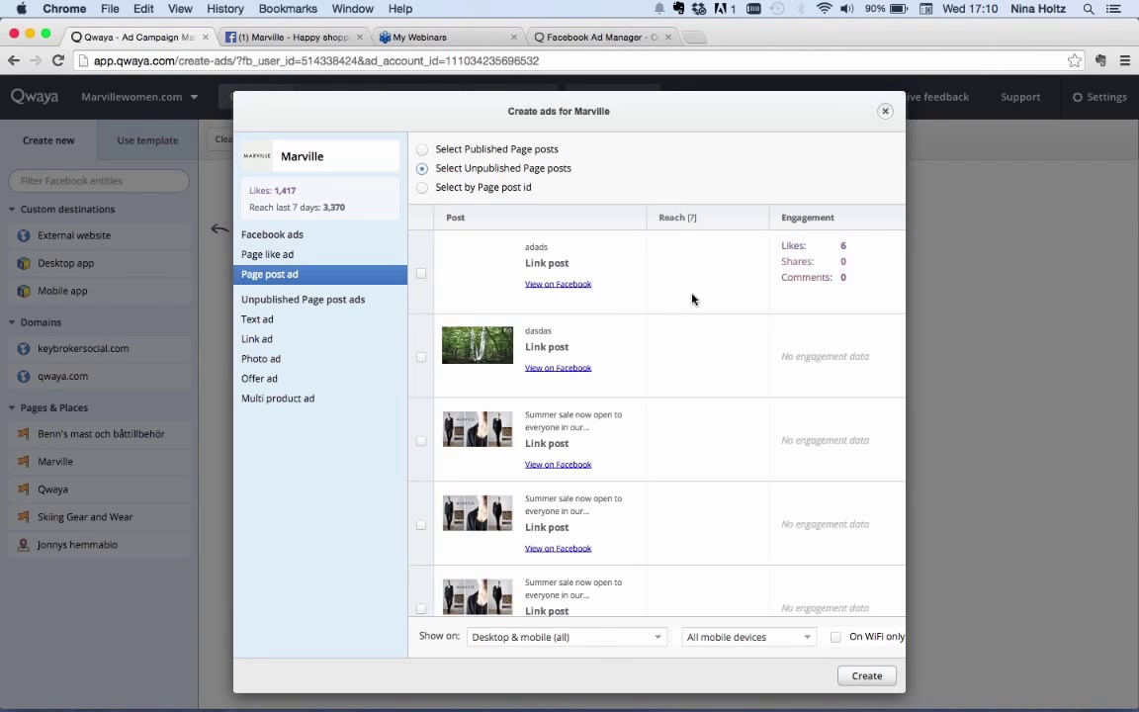
{"action": "scroll", "coordinate": [664, 402], "scroll_direction": "down", "scroll_amount": 2}
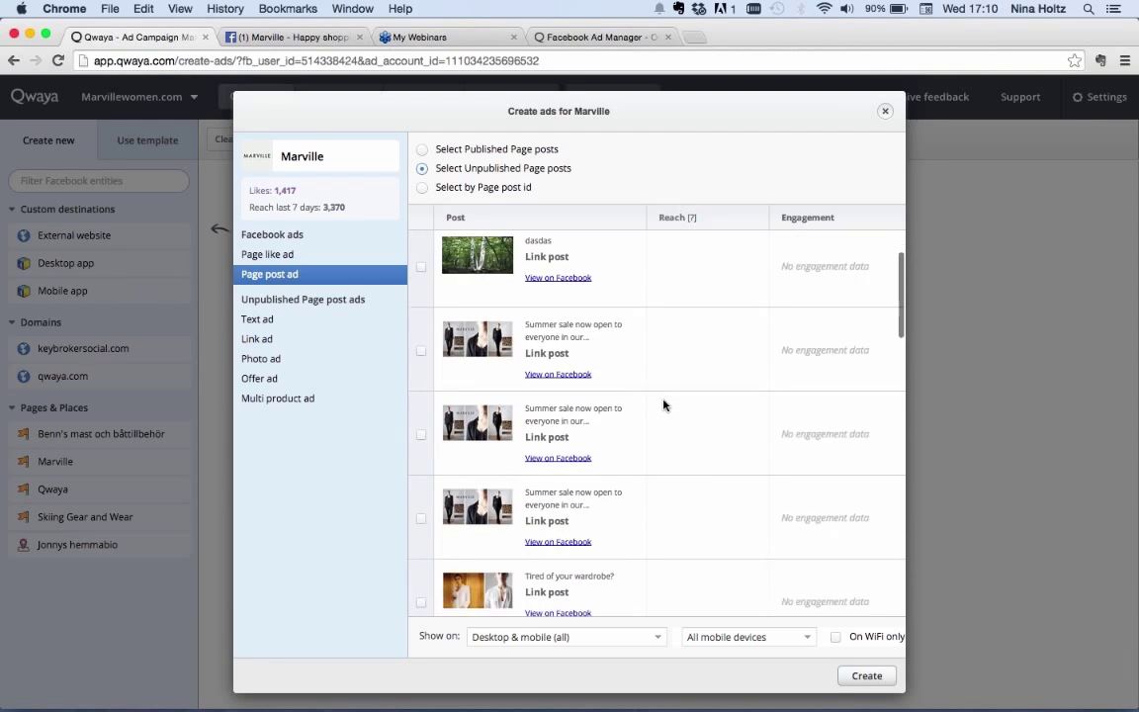
{"action": "scroll", "coordinate": [663, 402], "scroll_direction": "down", "scroll_amount": 5}
{"action": "scroll", "coordinate": [664, 402], "scroll_direction": "down", "scroll_amount": 3}
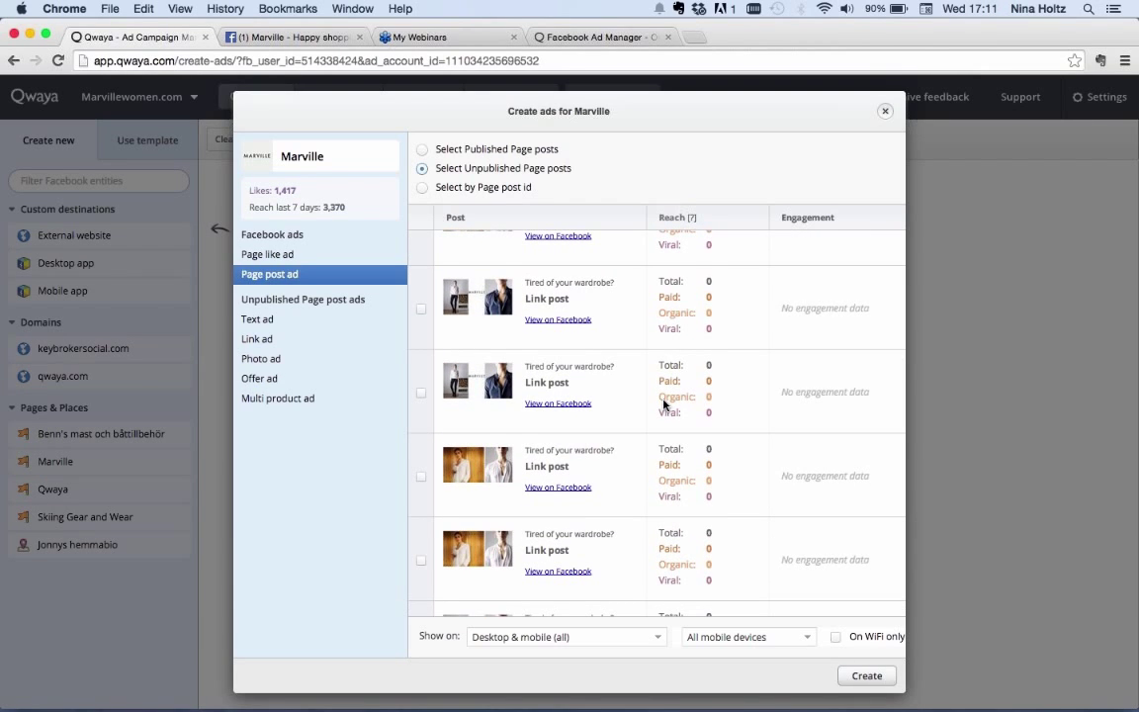
{"action": "scroll", "coordinate": [664, 402], "scroll_direction": "up", "scroll_amount": 5}
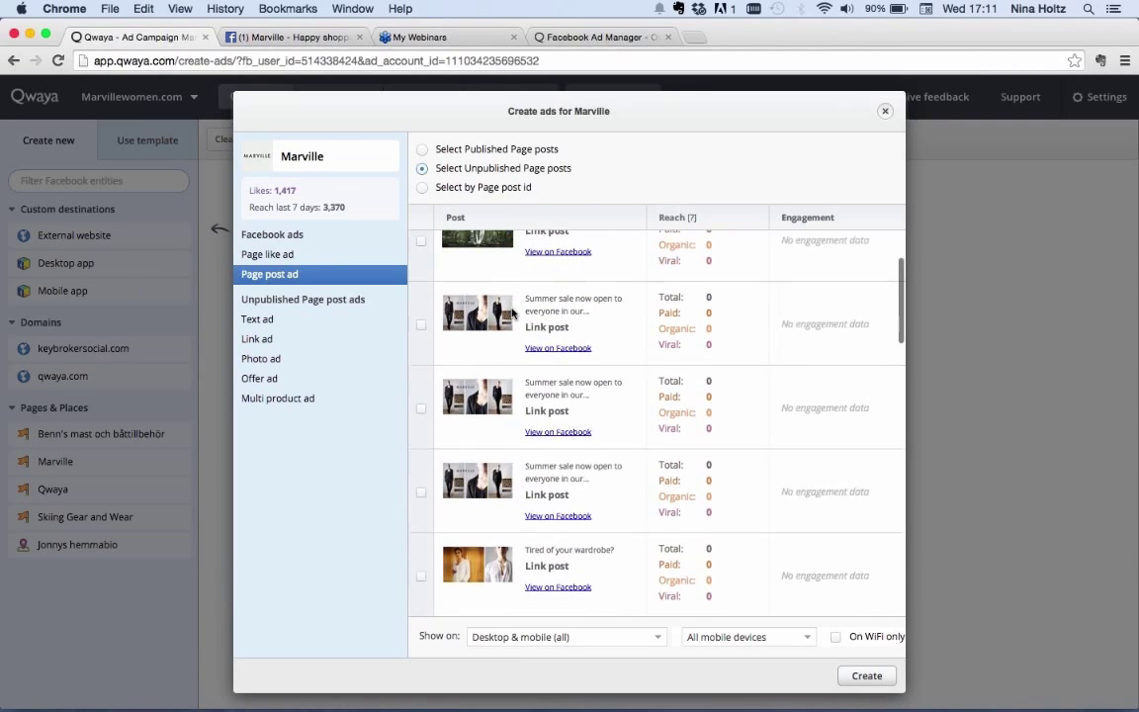
{"action": "scroll", "coordinate": [512, 312], "scroll_direction": "up", "scroll_amount": 2}
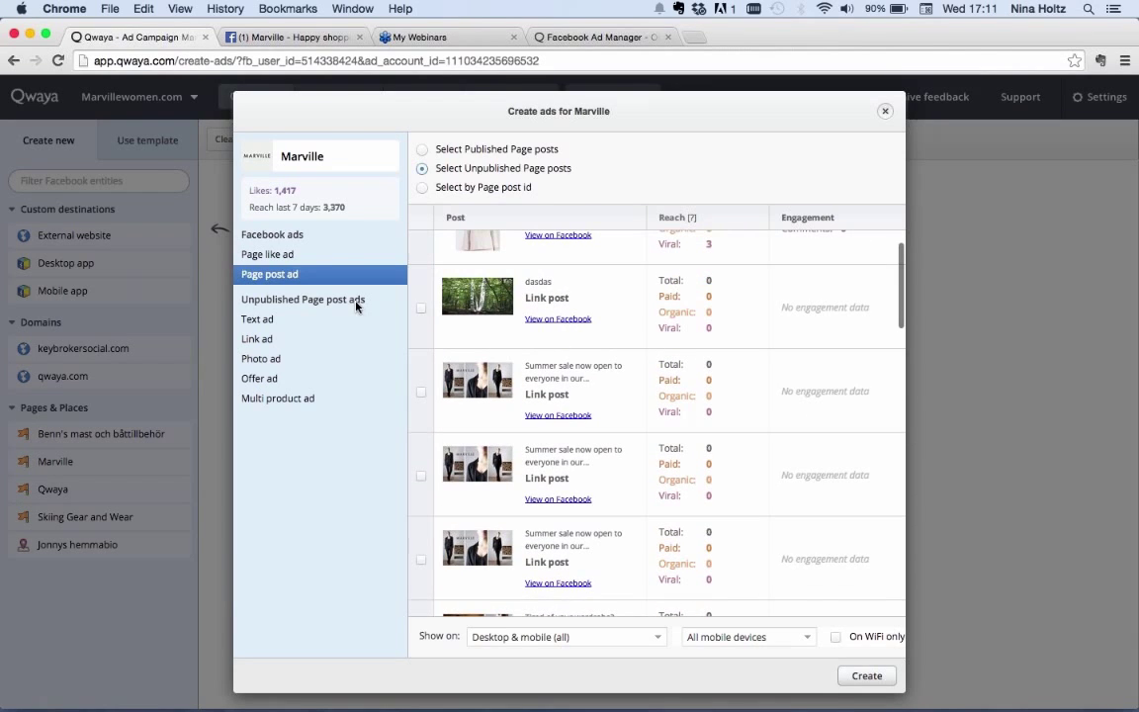
- Examine the forms for the Text ad, Photo ad and Offer ad formats
{"action": "left_click", "coordinate": [258, 320]}
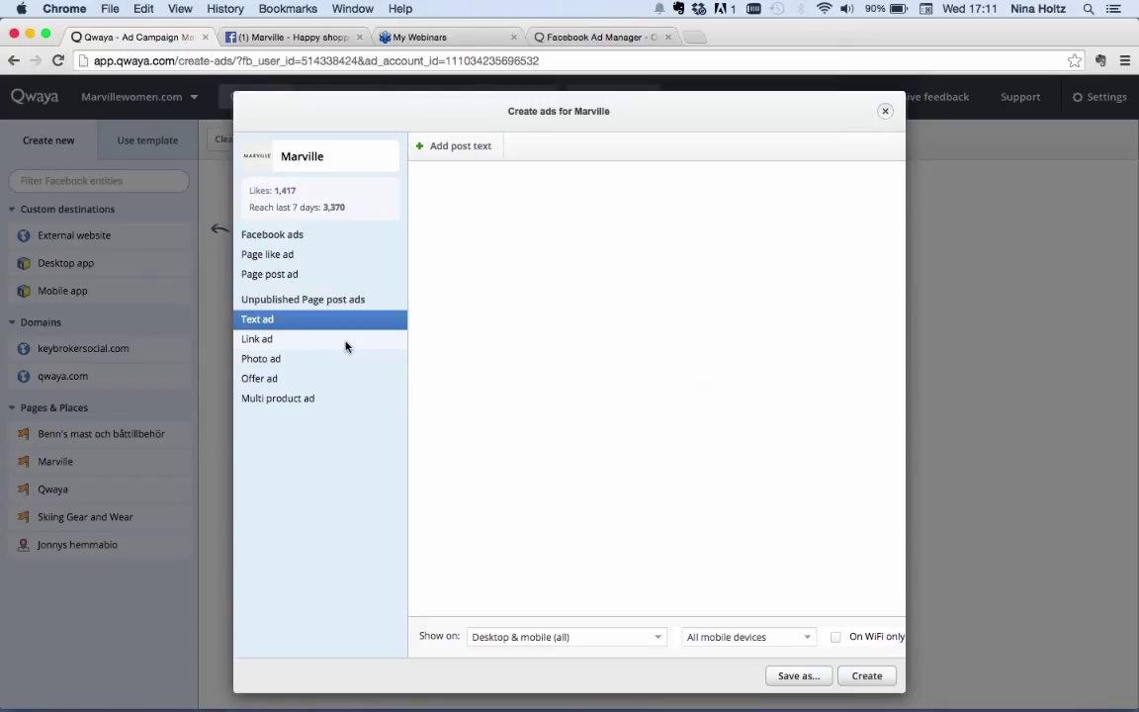
{"action": "left_click", "coordinate": [296, 357]}
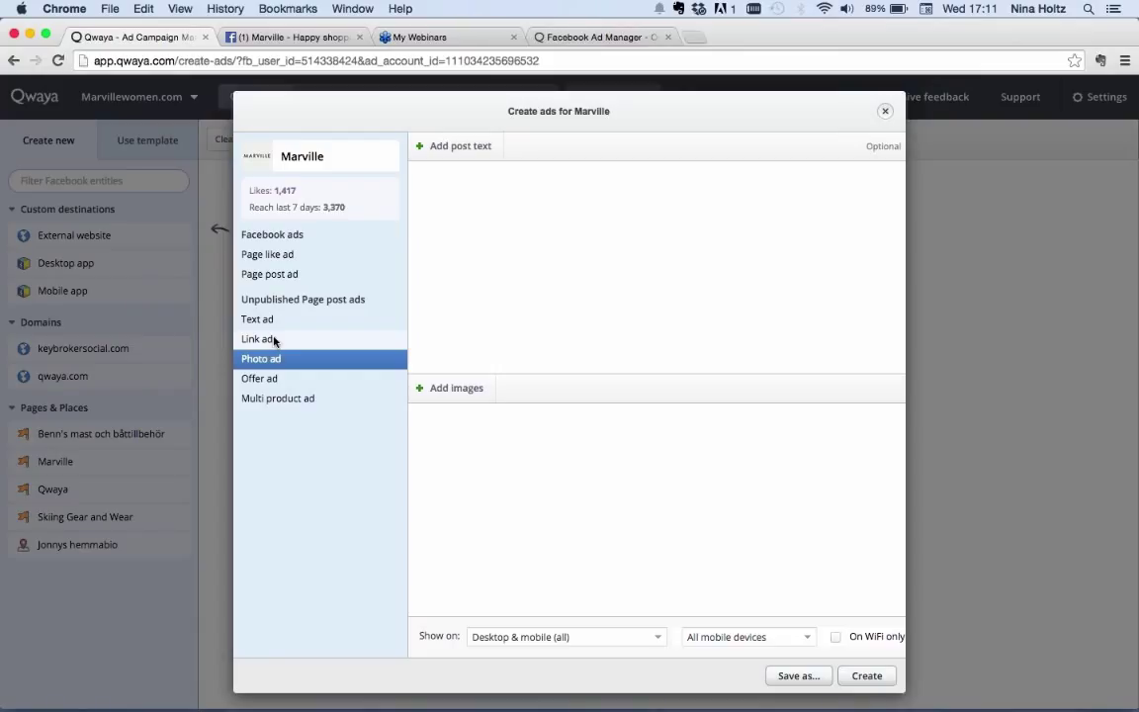
{"action": "left_click", "coordinate": [288, 380]}
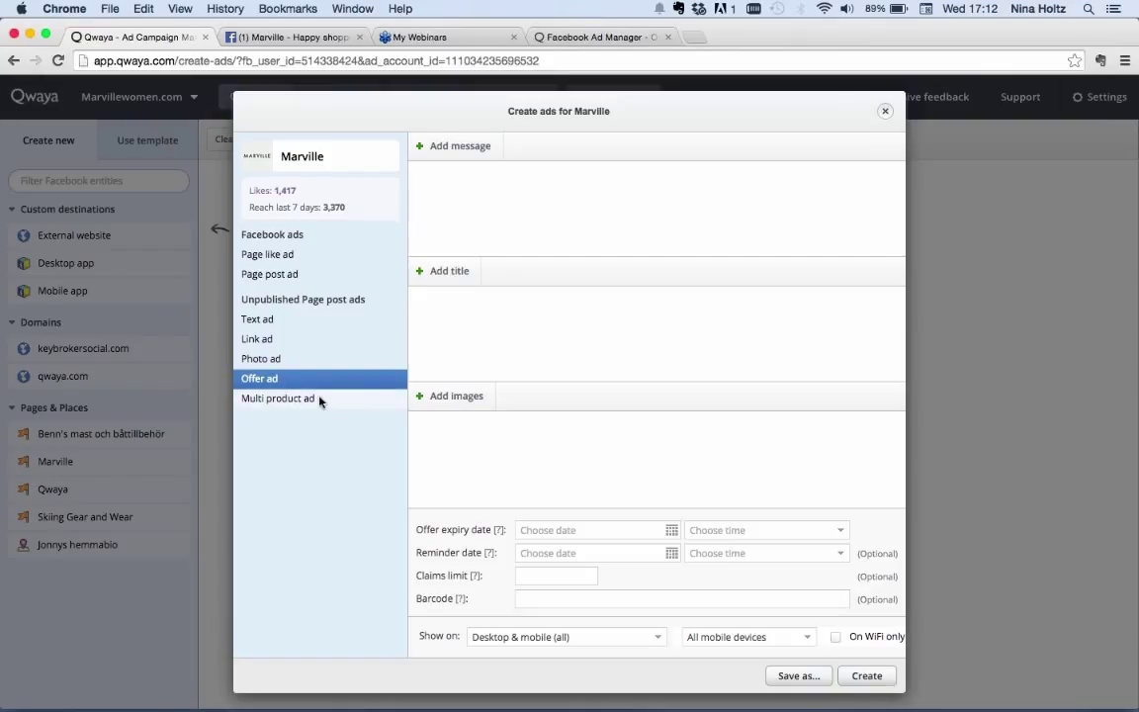
- Examine the Multi product ad's fields and placement options, and close the Marville ad form without creating anything
{"action": "left_click", "coordinate": [349, 400]}
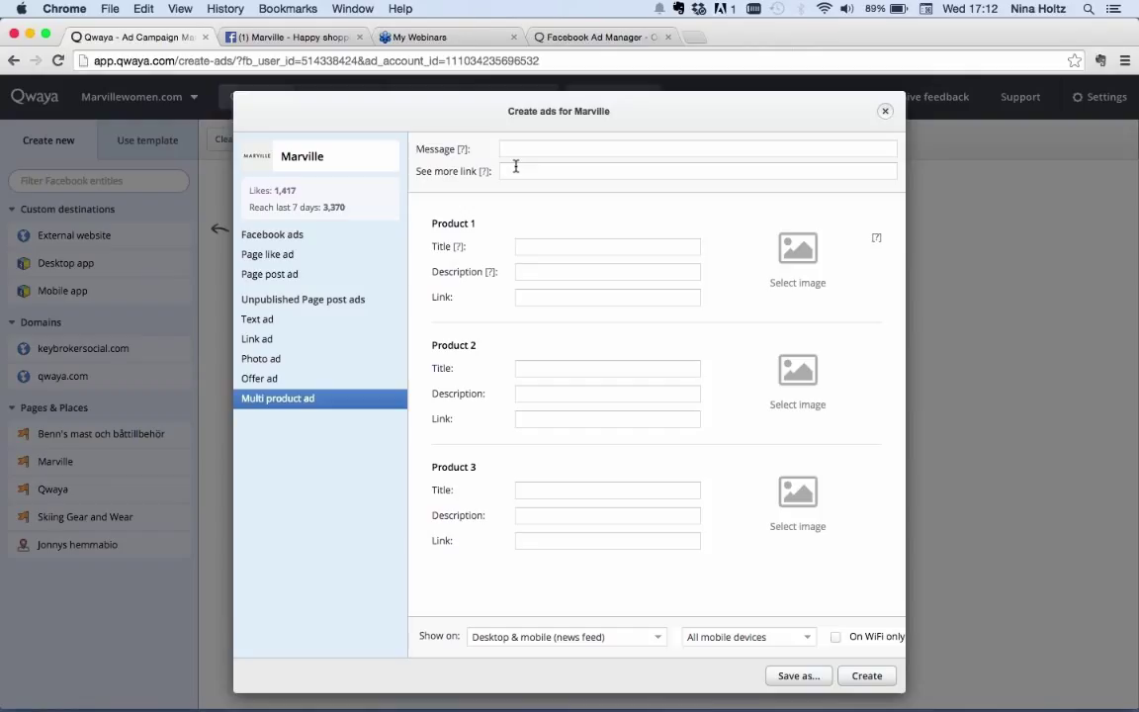
{"action": "mouse_move", "coordinate": [462, 149]}
{"action": "left_click", "coordinate": [653, 636]}
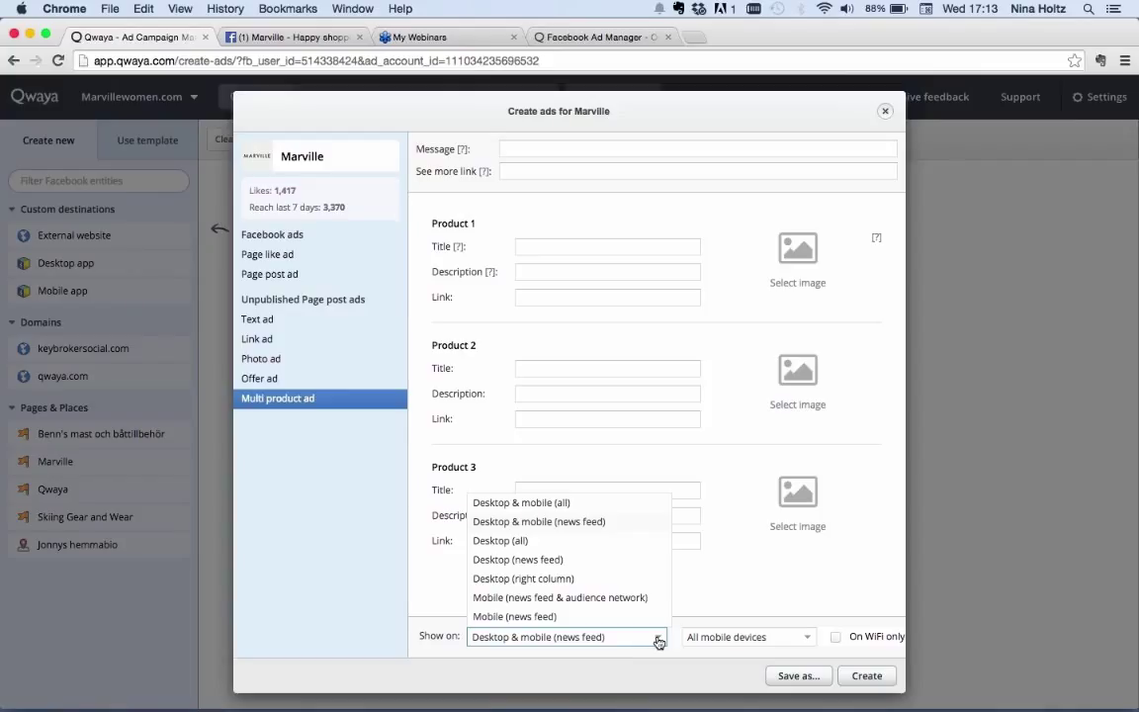
{"action": "left_click", "coordinate": [658, 639]}
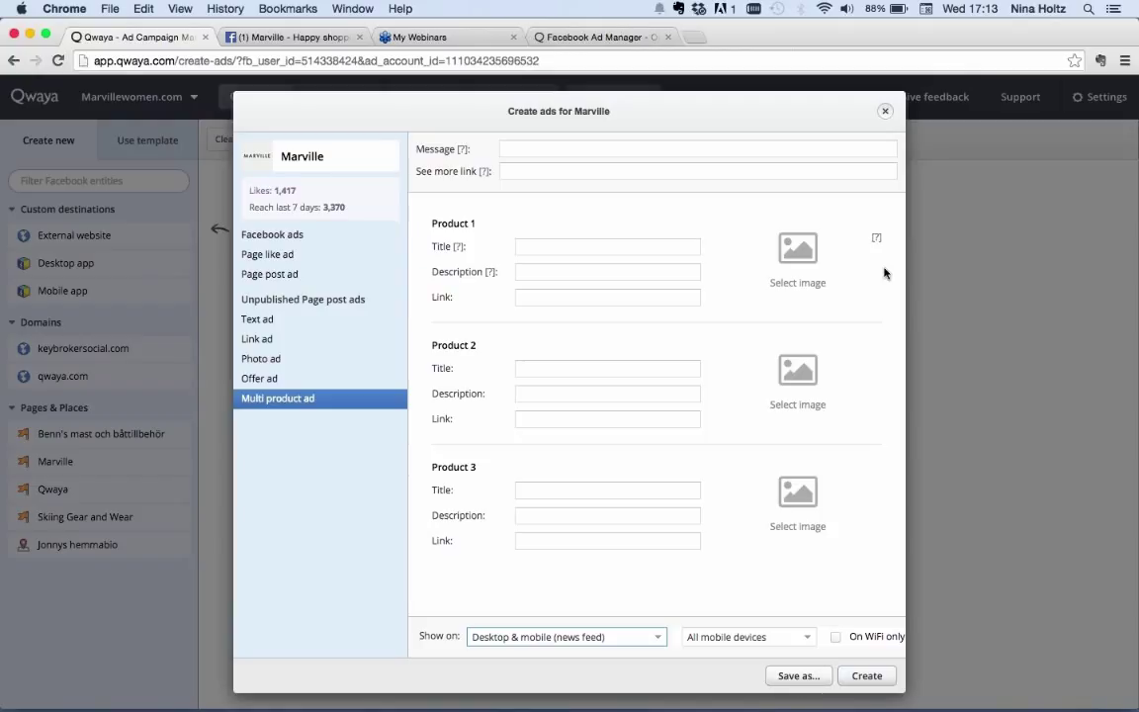
{"action": "left_click", "coordinate": [885, 111]}
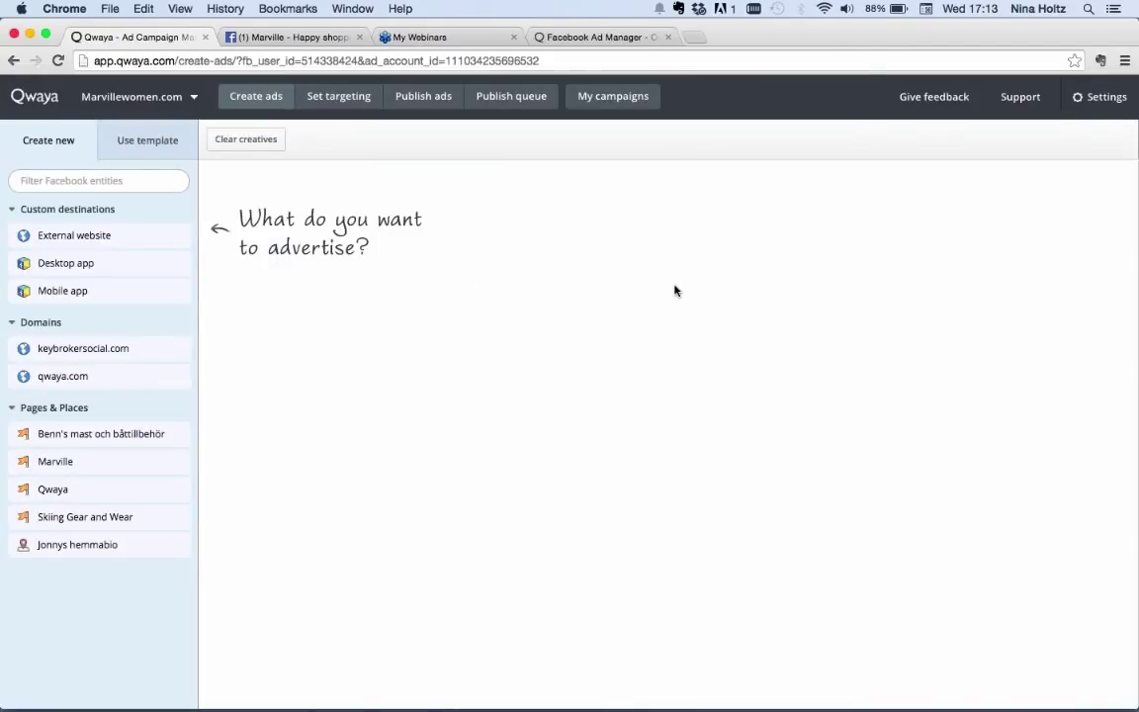
- View the ad creation form for a mobile app and close it without creating an ad
{"action": "left_click", "coordinate": [62, 288]}
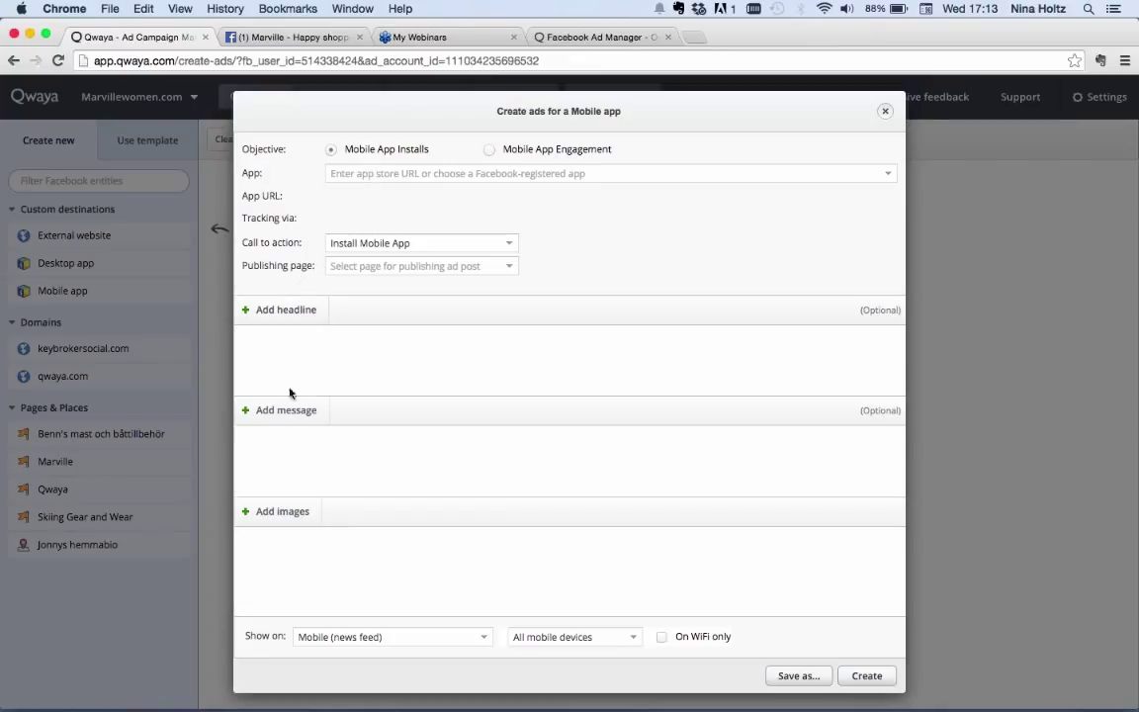
{"action": "left_click", "coordinate": [885, 112]}
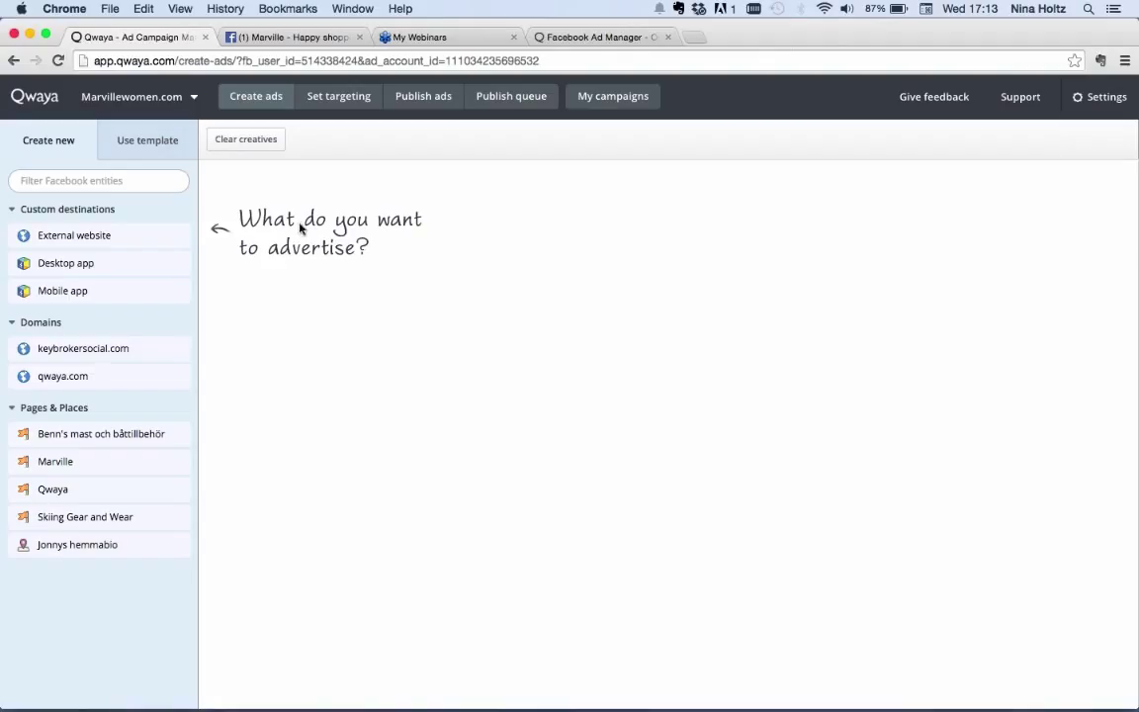
- Create the ads from the "WinterSale Link ad" template in the Marville 2015 template folder
{"action": "left_click", "coordinate": [158, 143]}
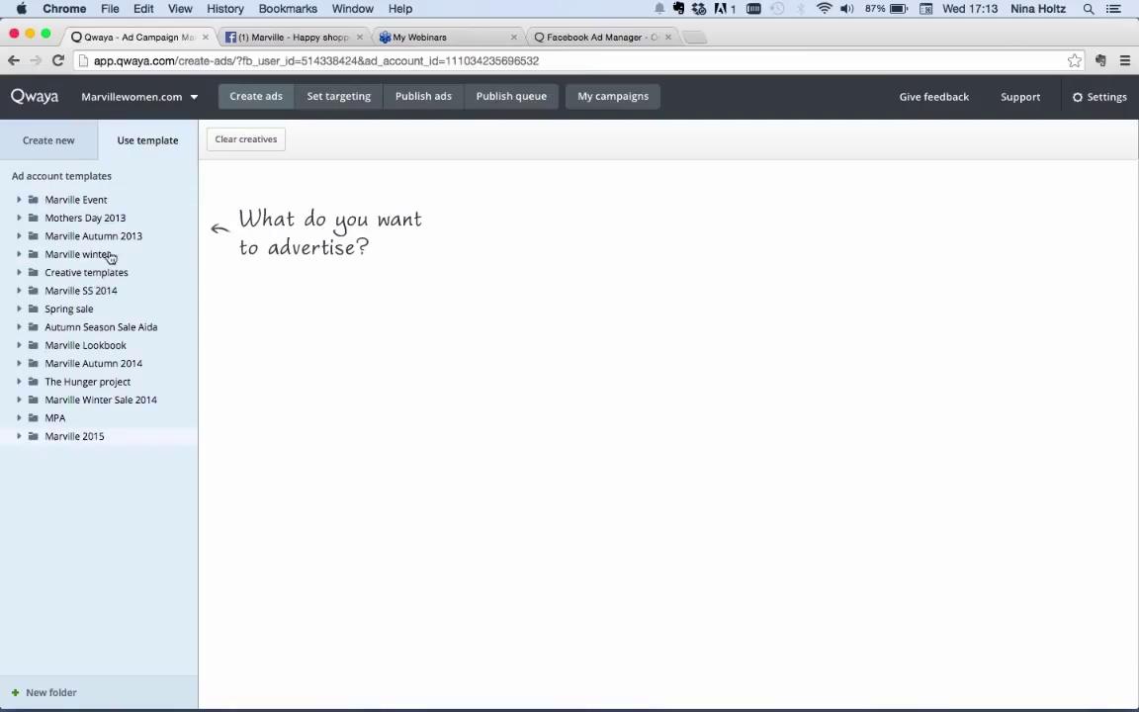
{"action": "left_click", "coordinate": [24, 439]}
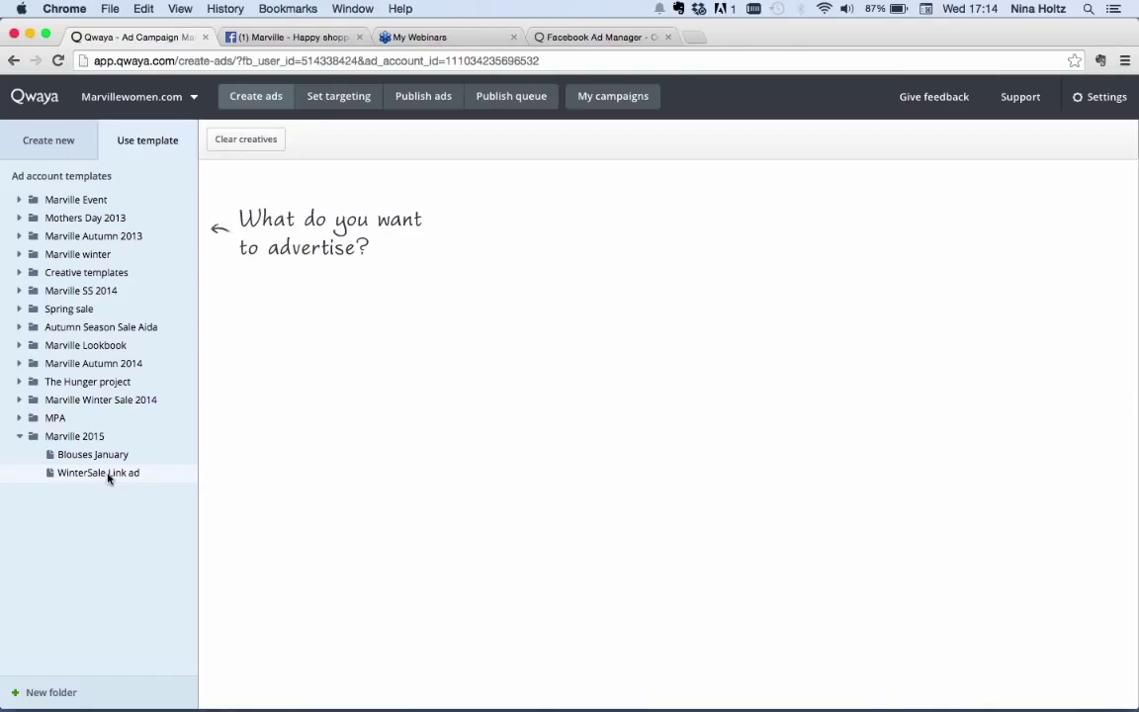
{"action": "left_click", "coordinate": [108, 474]}
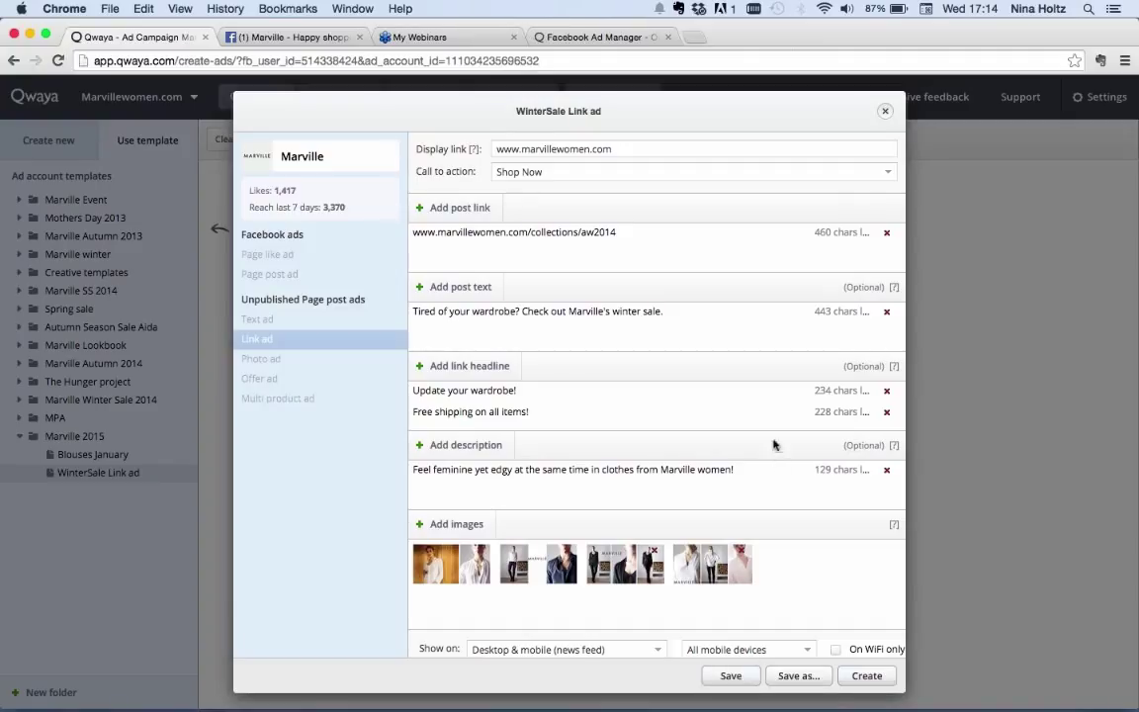
{"action": "left_click", "coordinate": [870, 677]}
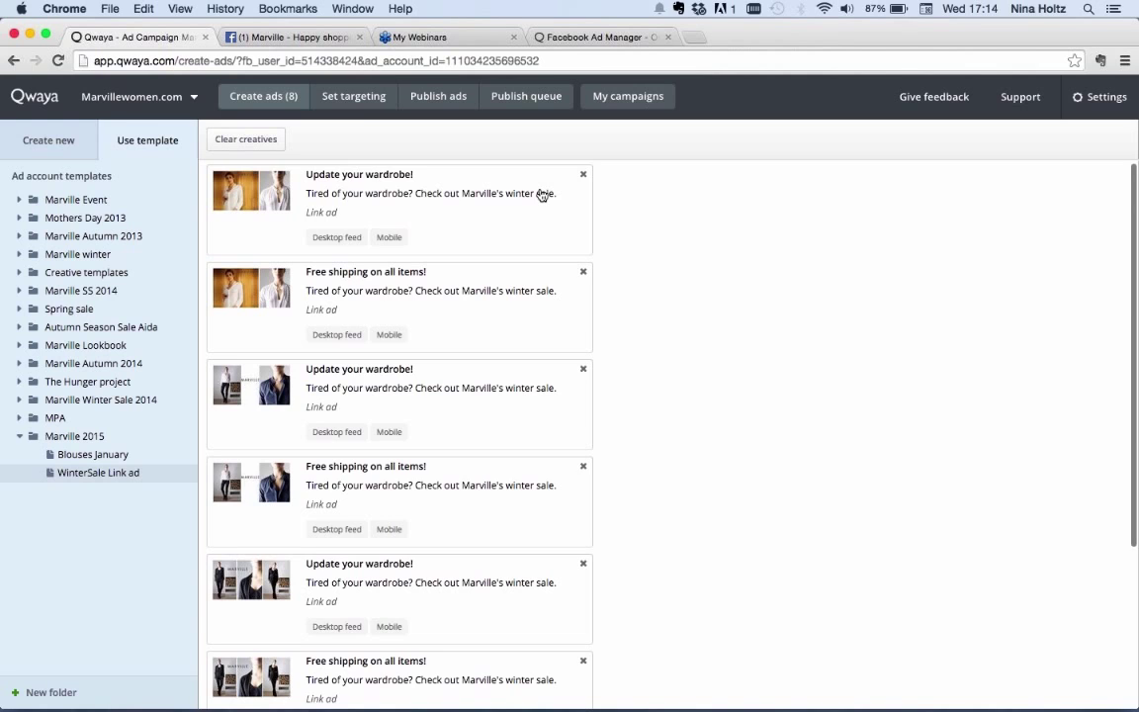
- Look through the generated winter sale link ads and preview the first "Update your wardrobe!" ad for desktop feed and mobile
{"action": "scroll", "coordinate": [542, 195], "scroll_direction": "down", "scroll_amount": 5}
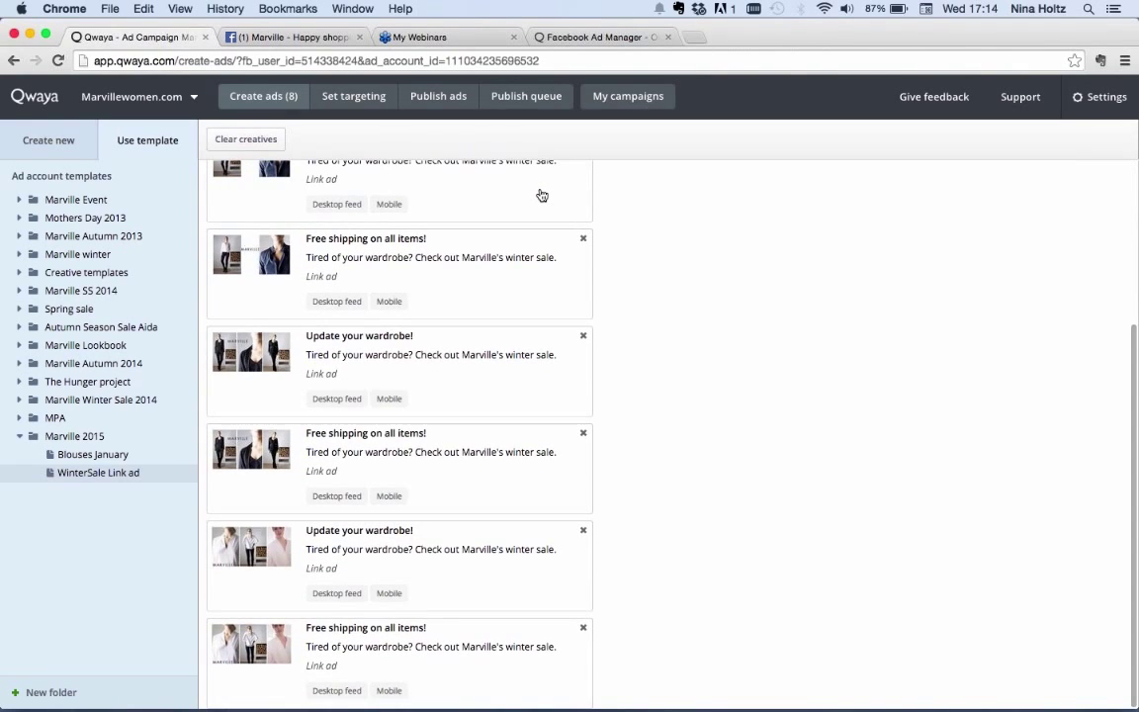
{"action": "scroll", "coordinate": [542, 195], "scroll_direction": "up", "scroll_amount": 4}
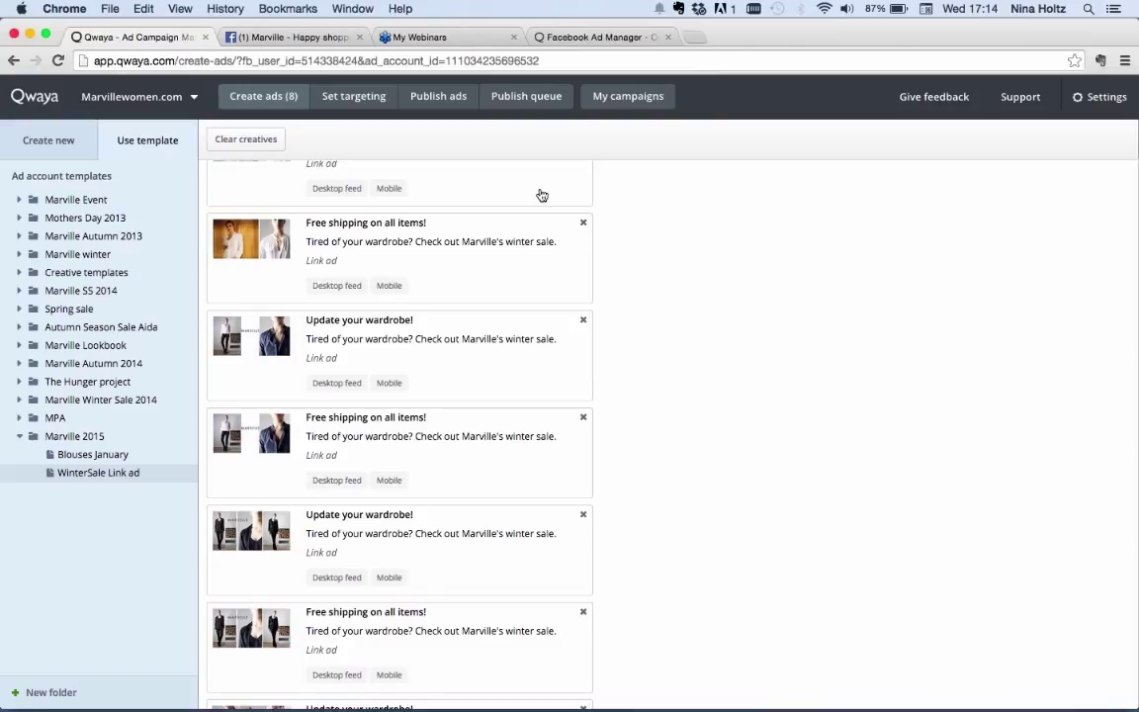
{"action": "scroll", "coordinate": [542, 195], "scroll_direction": "up", "scroll_amount": 1}
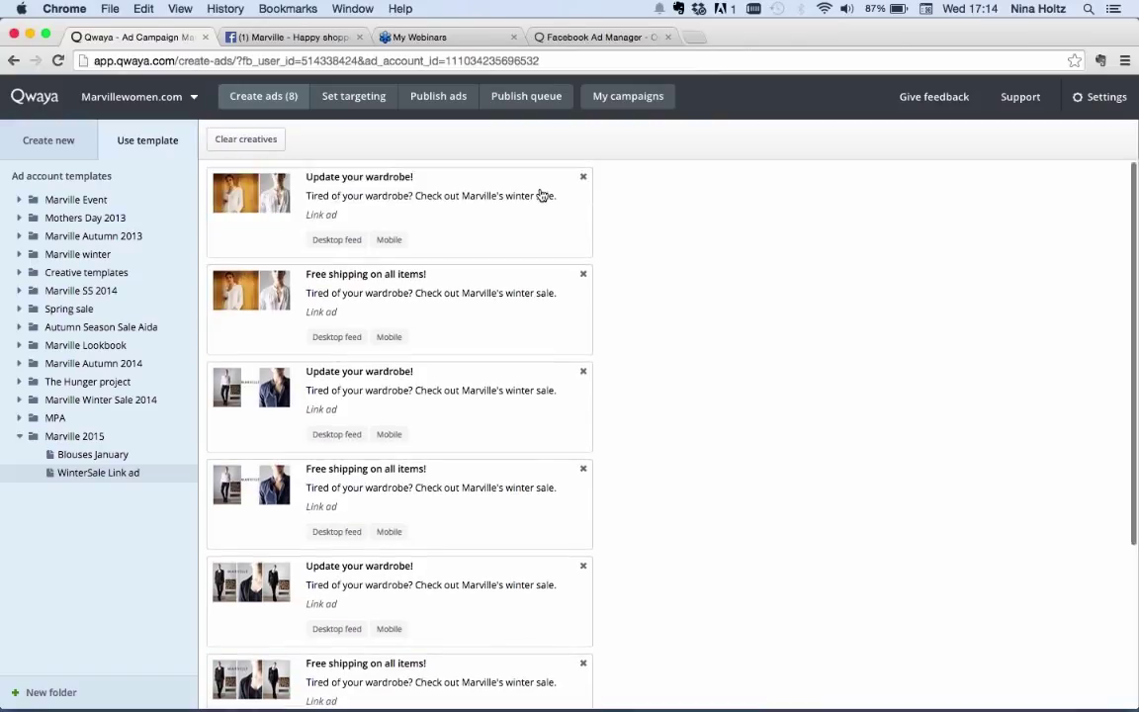
{"action": "left_click", "coordinate": [360, 283]}
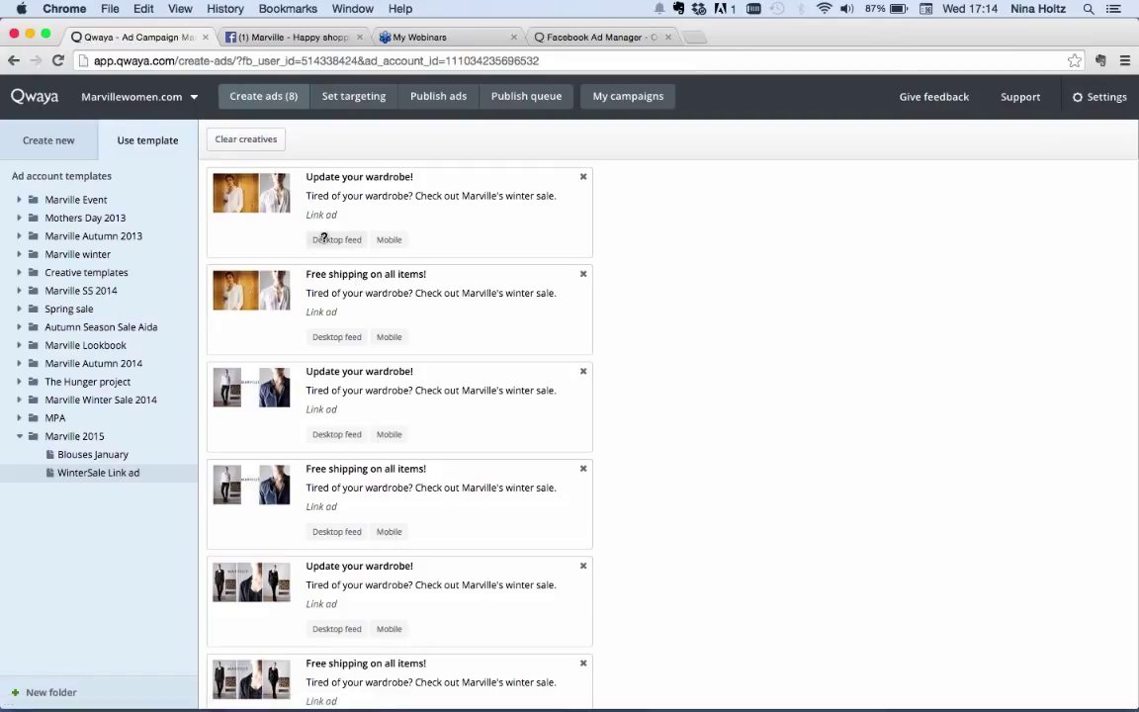
{"action": "left_click", "coordinate": [324, 239]}
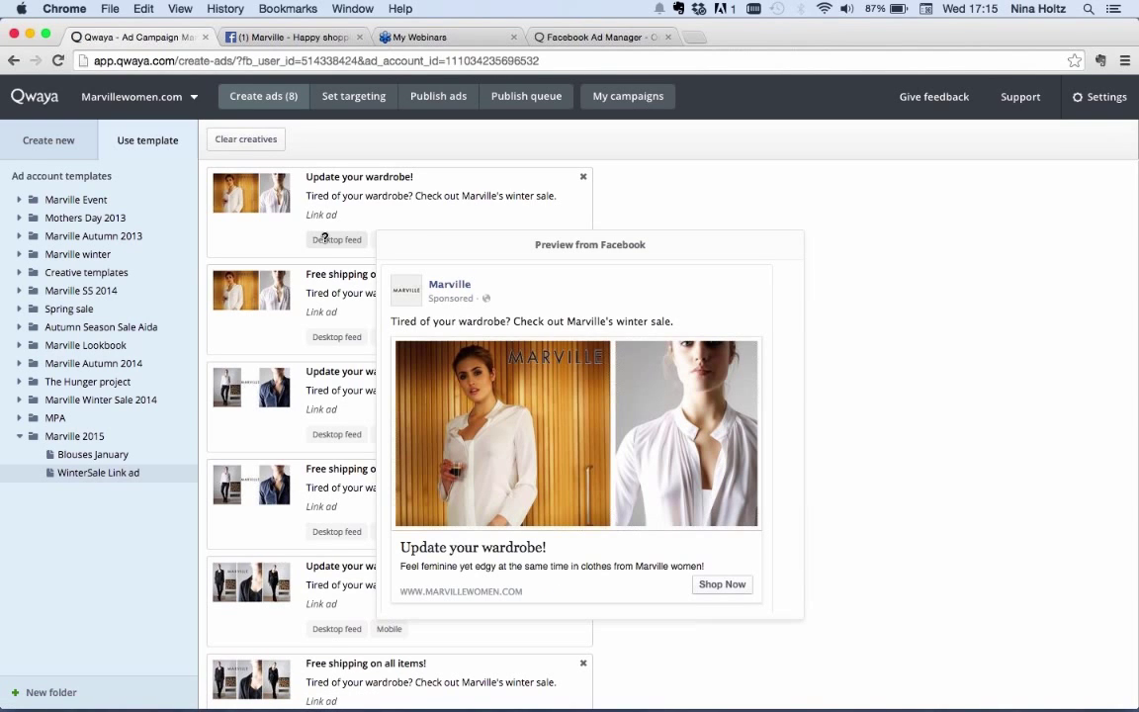
{"action": "left_click", "coordinate": [385, 241]}
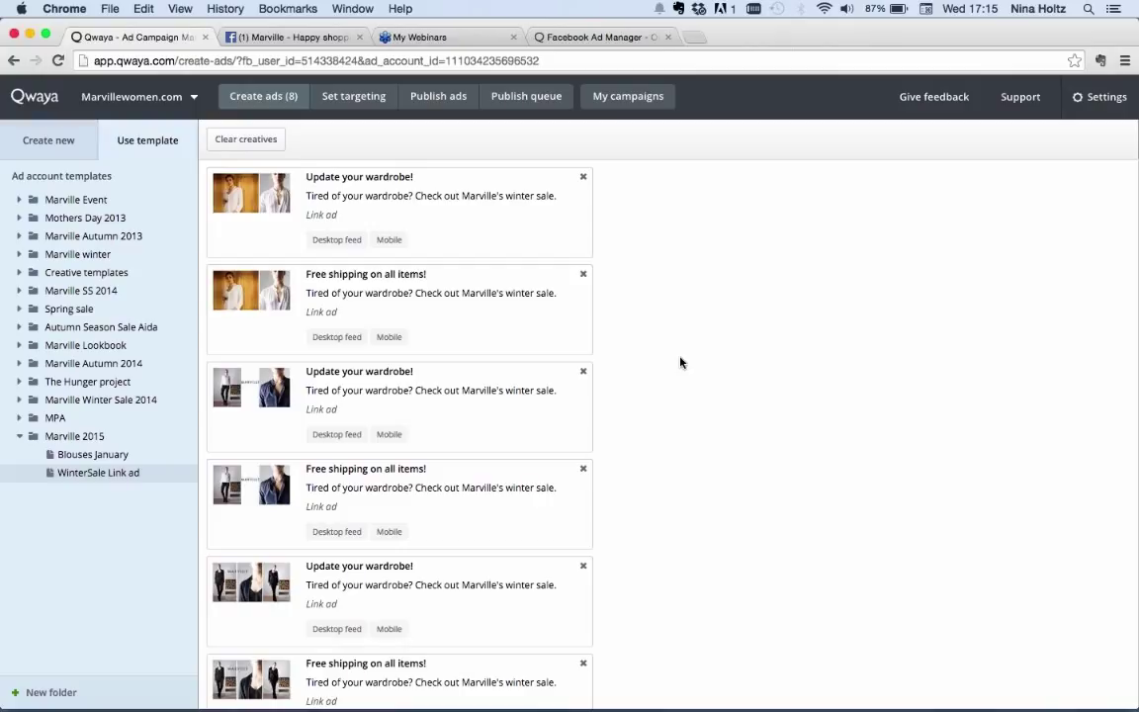
- Go to the targeting setup, view the blank form for new targeting, and close it without creating anything
{"action": "left_click", "coordinate": [358, 98]}
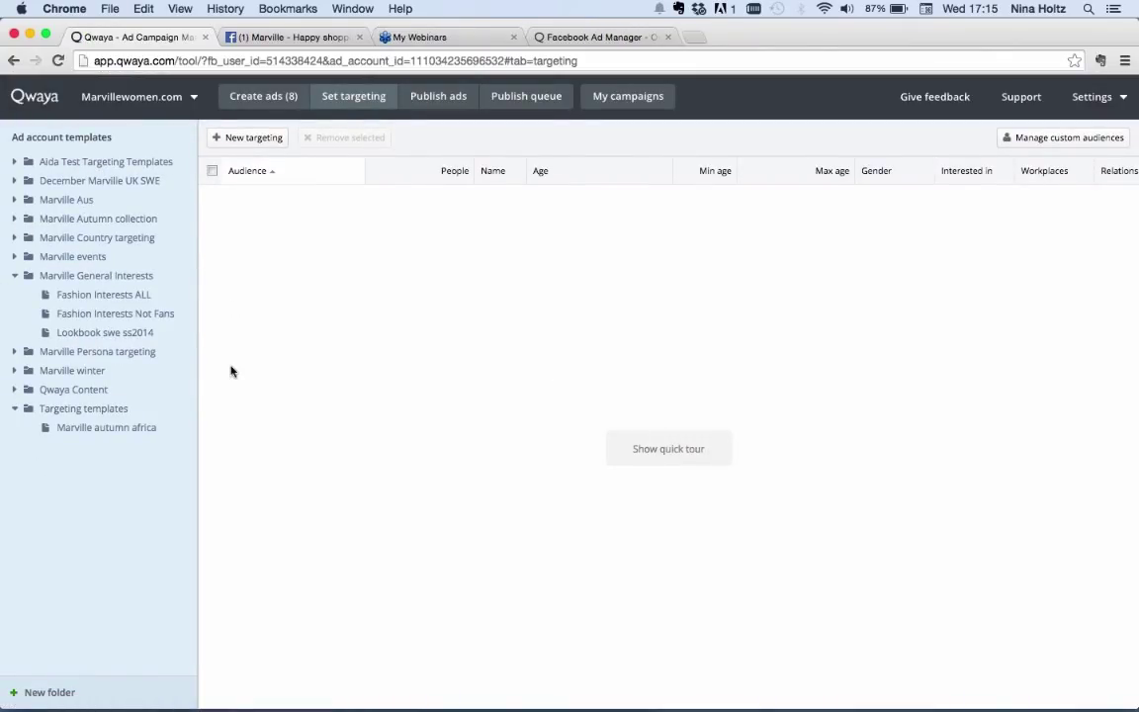
{"action": "left_click", "coordinate": [239, 140]}
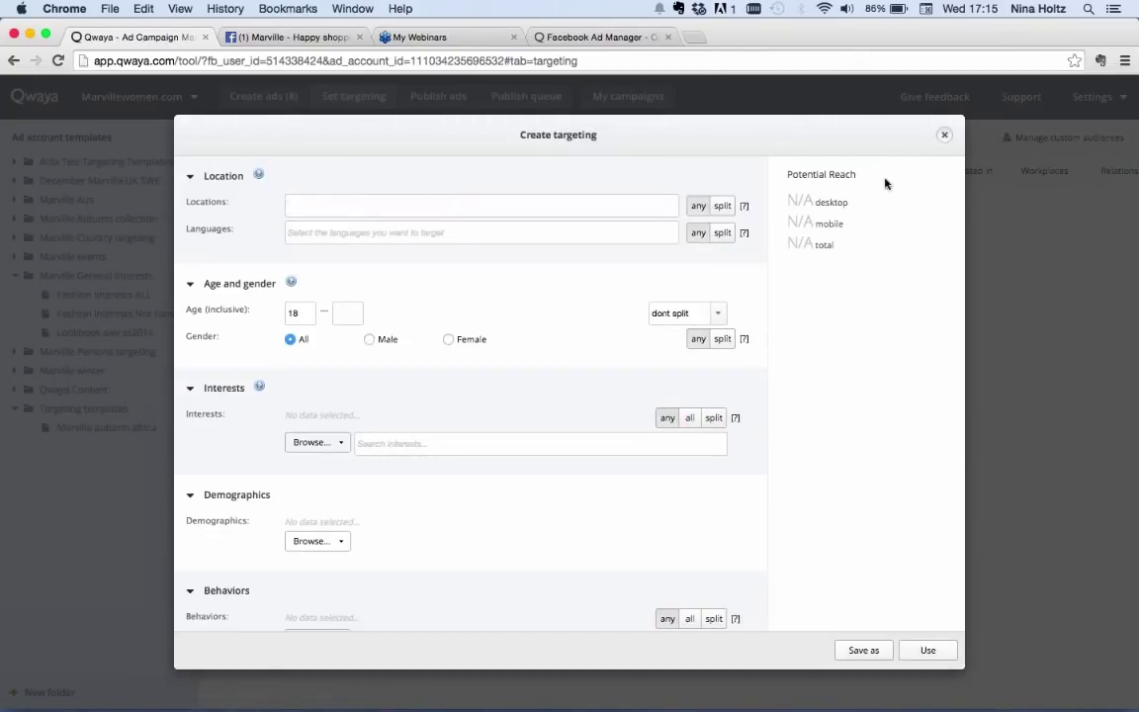
{"action": "left_click", "coordinate": [947, 139]}
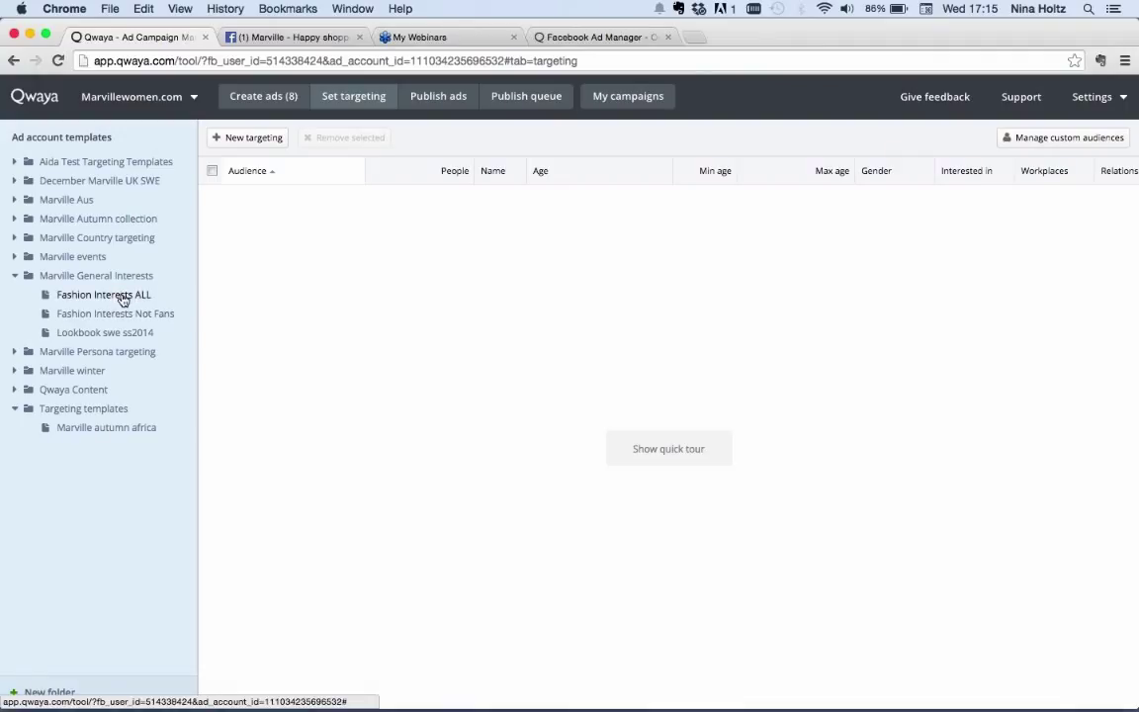
- Open the "Fashion Interests ALL" targeting template in the Marville General Interests folder and review its location, age, gender and interest settings
{"action": "left_click", "coordinate": [123, 296]}
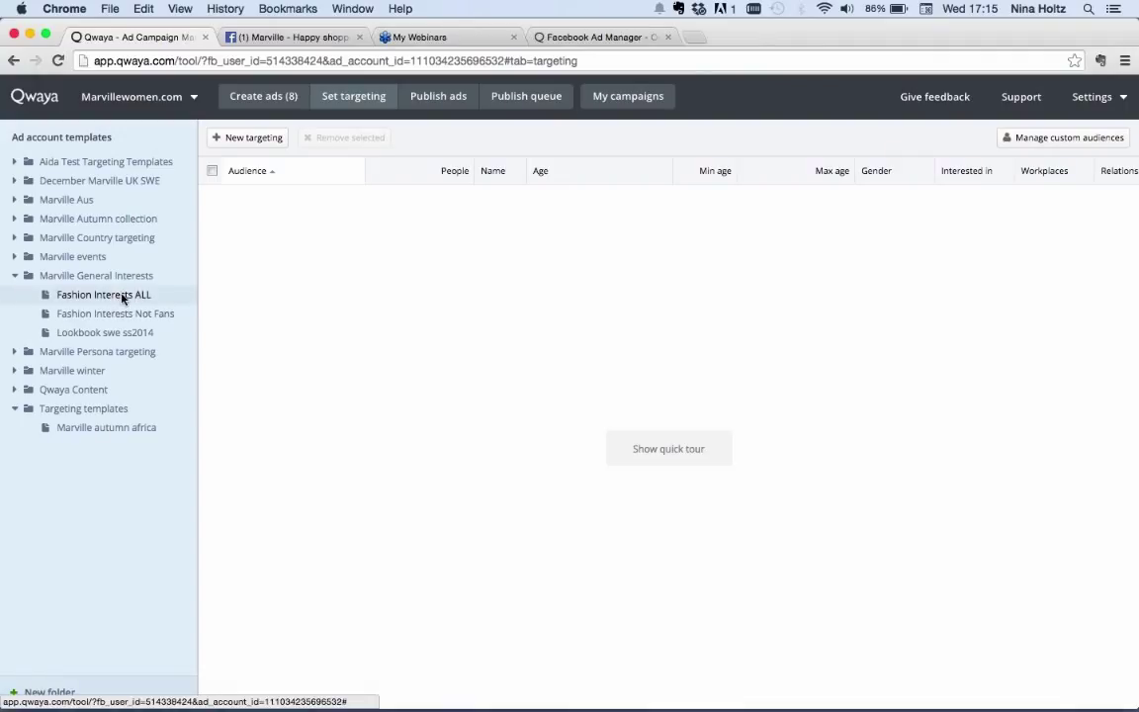
{"action": "left_click", "coordinate": [123, 297]}
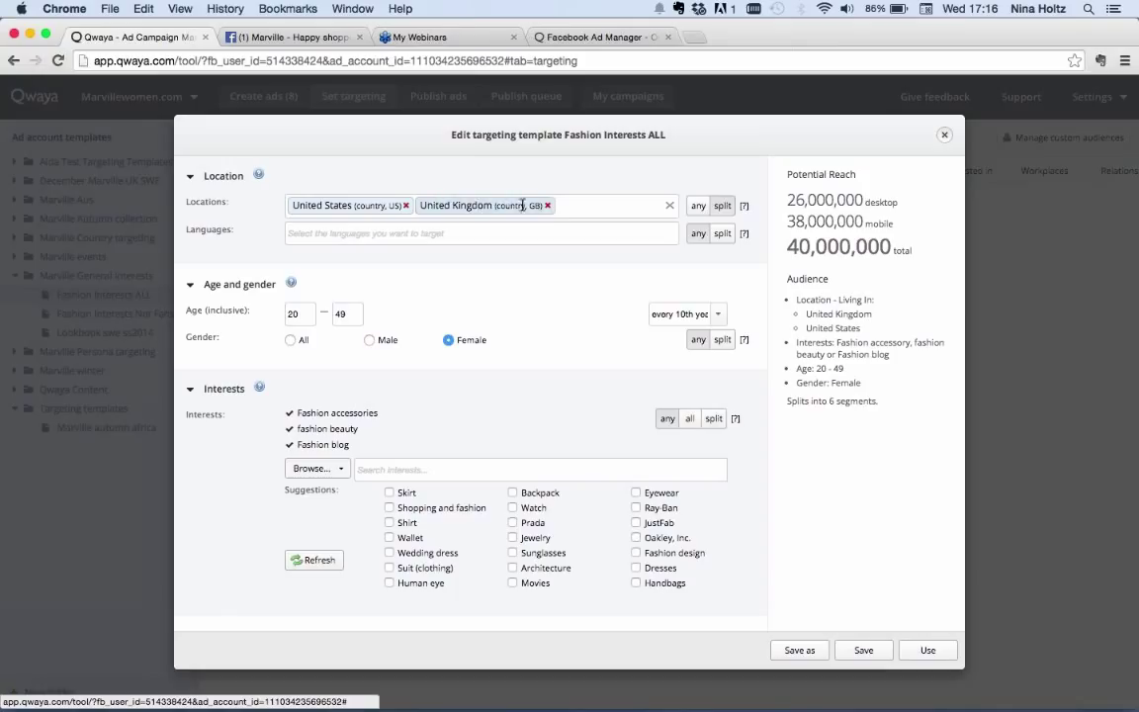
{"action": "scroll", "coordinate": [416, 287], "scroll_direction": "down", "scroll_amount": 1}
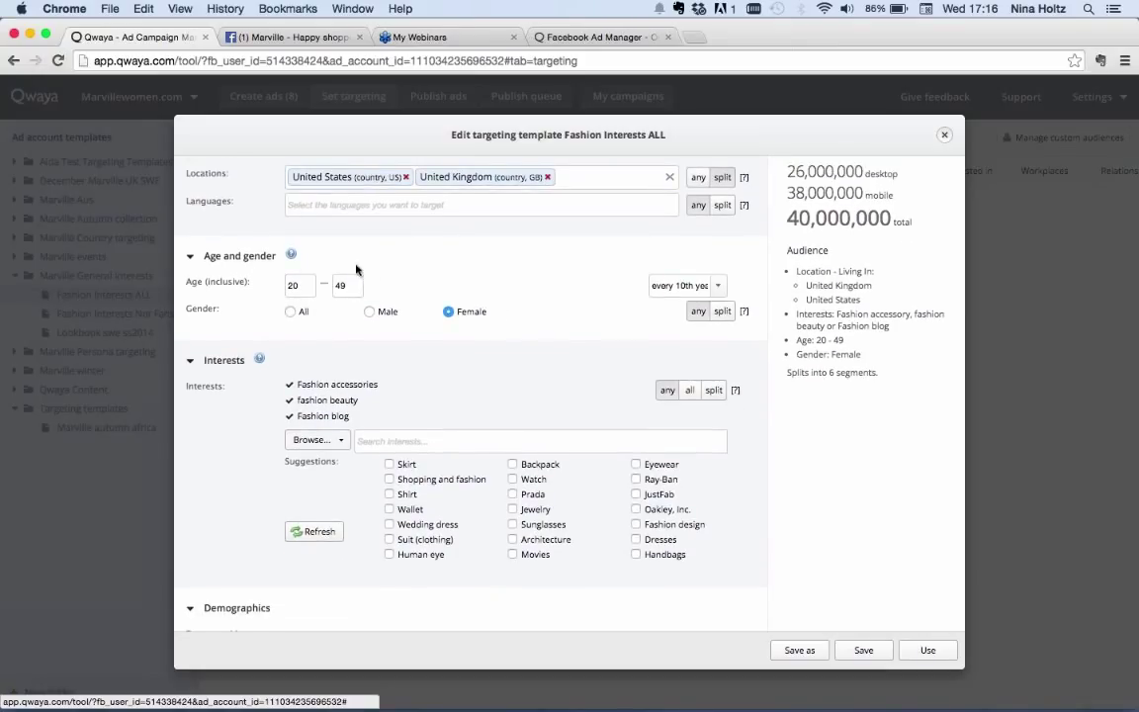
{"action": "scroll", "coordinate": [473, 333], "scroll_direction": "down", "scroll_amount": 2}
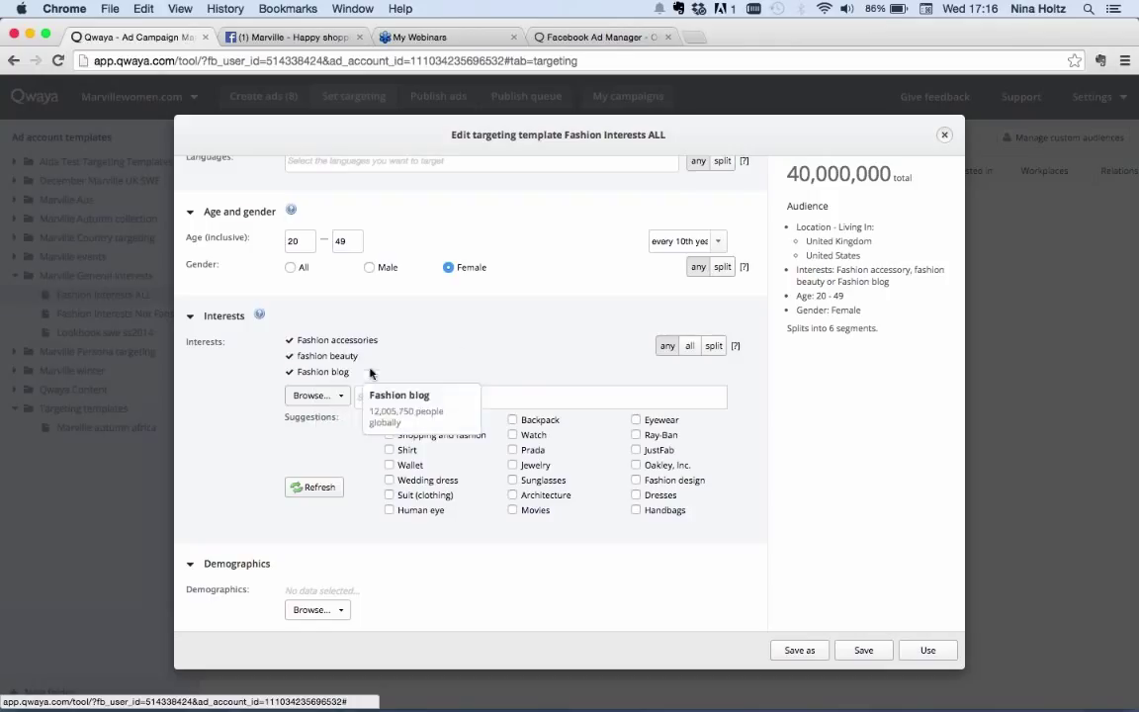
{"action": "scroll", "coordinate": [508, 369], "scroll_direction": "down", "scroll_amount": 1}
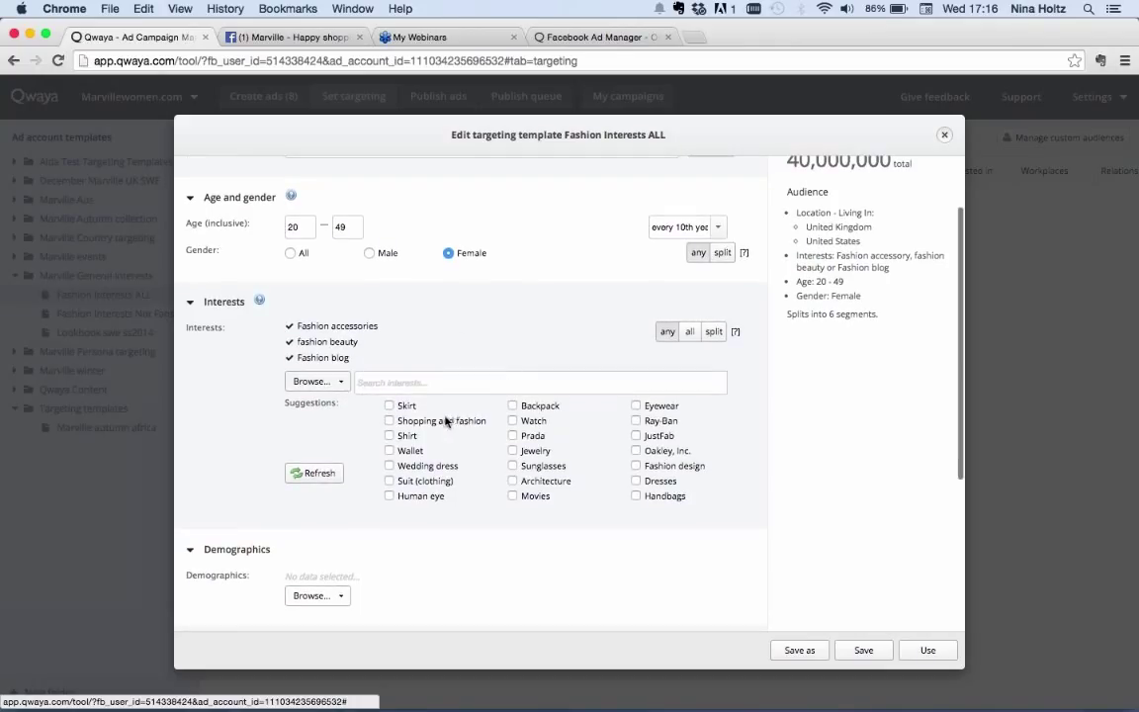
{"action": "left_click", "coordinate": [400, 386]}
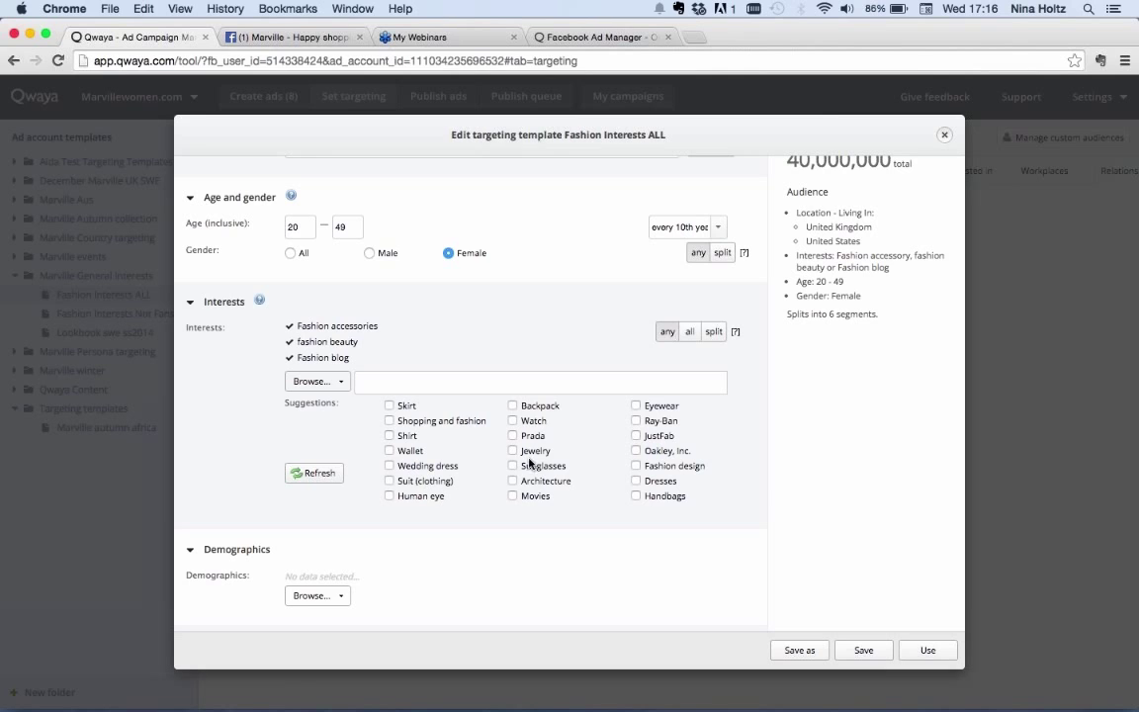
{"action": "scroll", "coordinate": [534, 447], "scroll_direction": "down", "scroll_amount": 5}
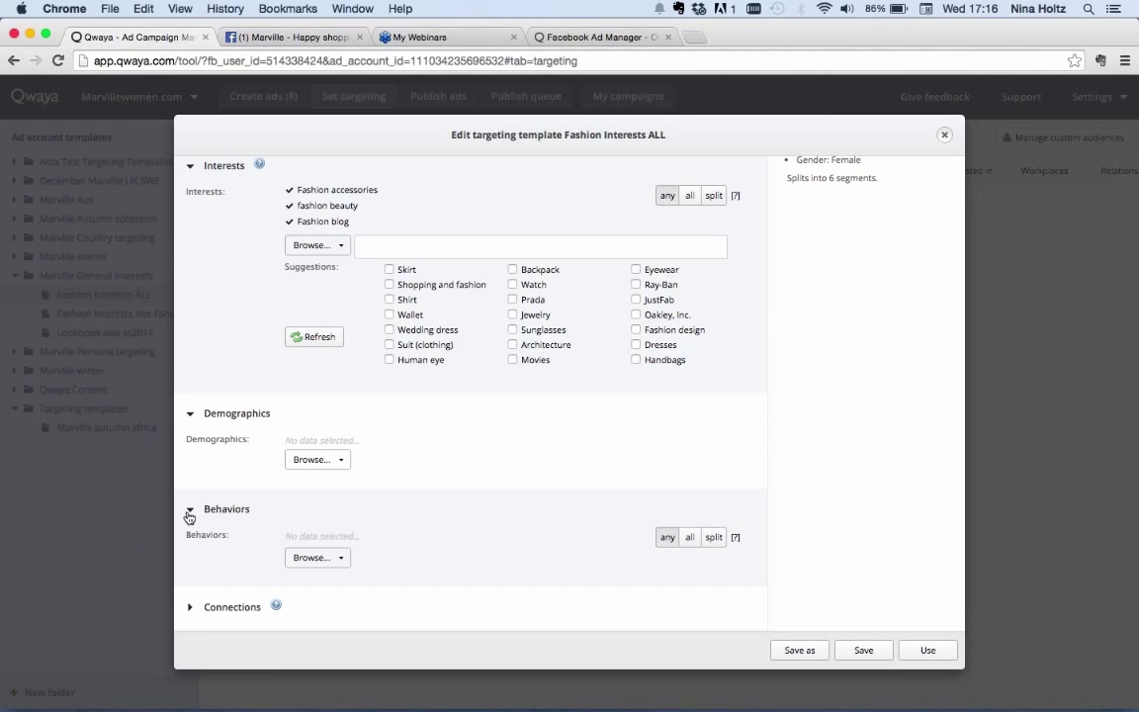
- Examine the template's Connections, Relationships, and Education and occupation sections, collapsing each one without changing any option
{"action": "scroll", "coordinate": [351, 516], "scroll_direction": "down", "scroll_amount": 4}
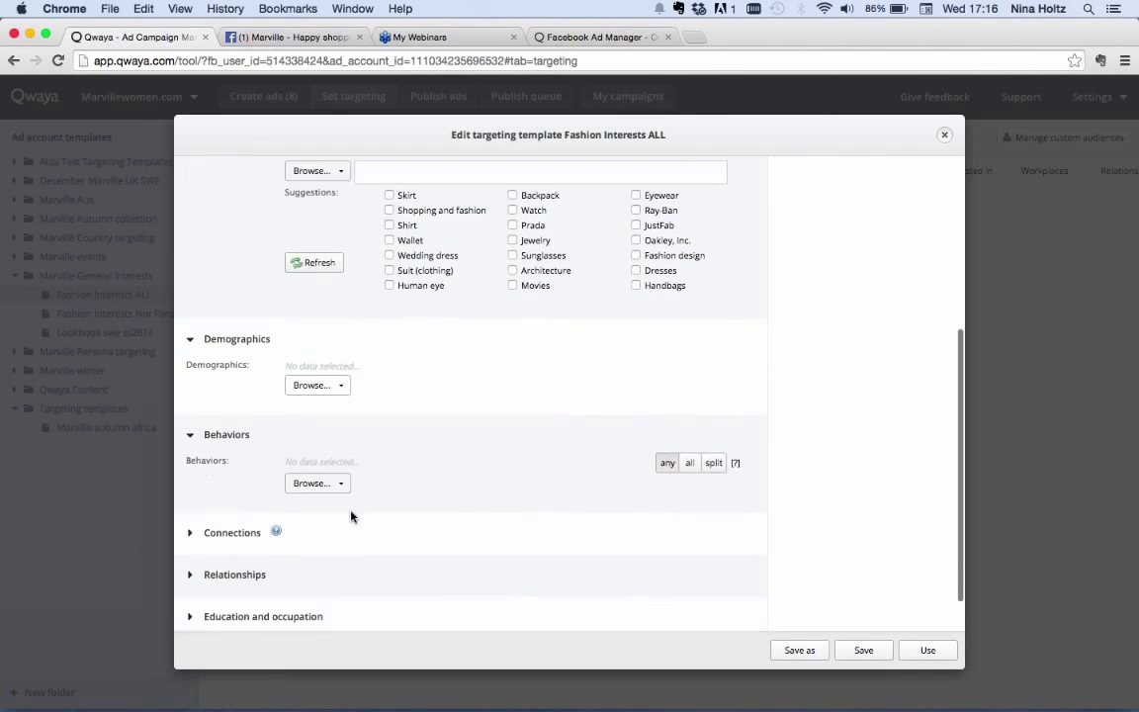
{"action": "left_click", "coordinate": [191, 484]}
{"action": "scroll", "coordinate": [219, 494], "scroll_direction": "down", "scroll_amount": 3}
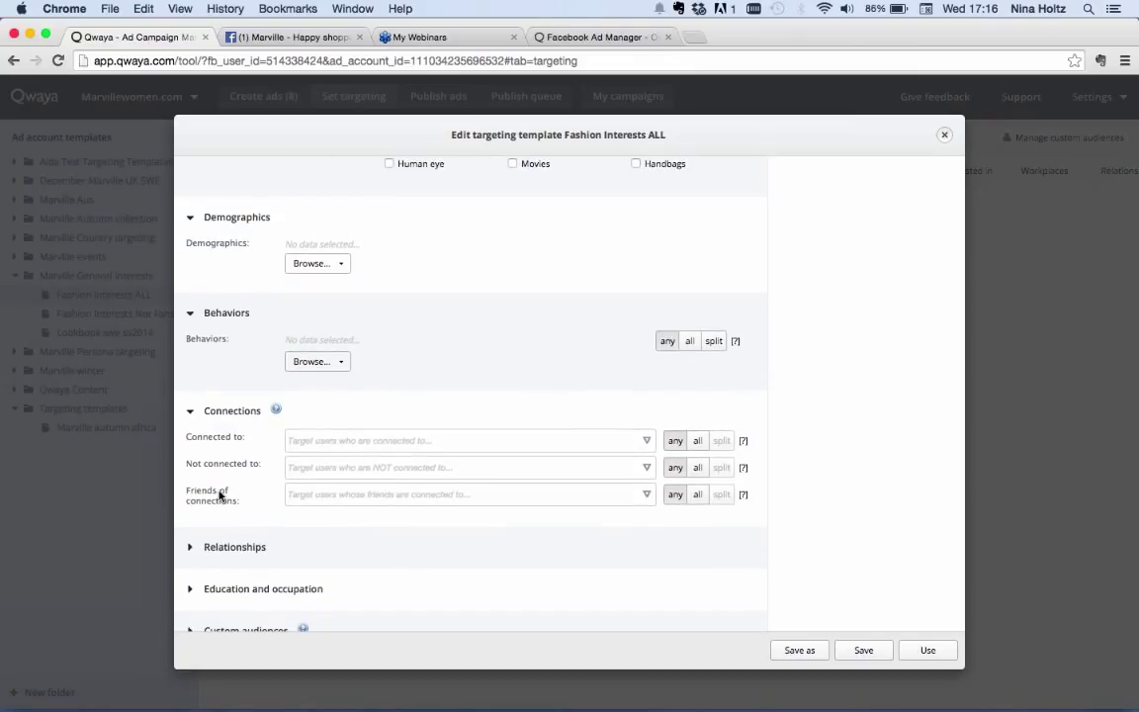
{"action": "left_click", "coordinate": [191, 415]}
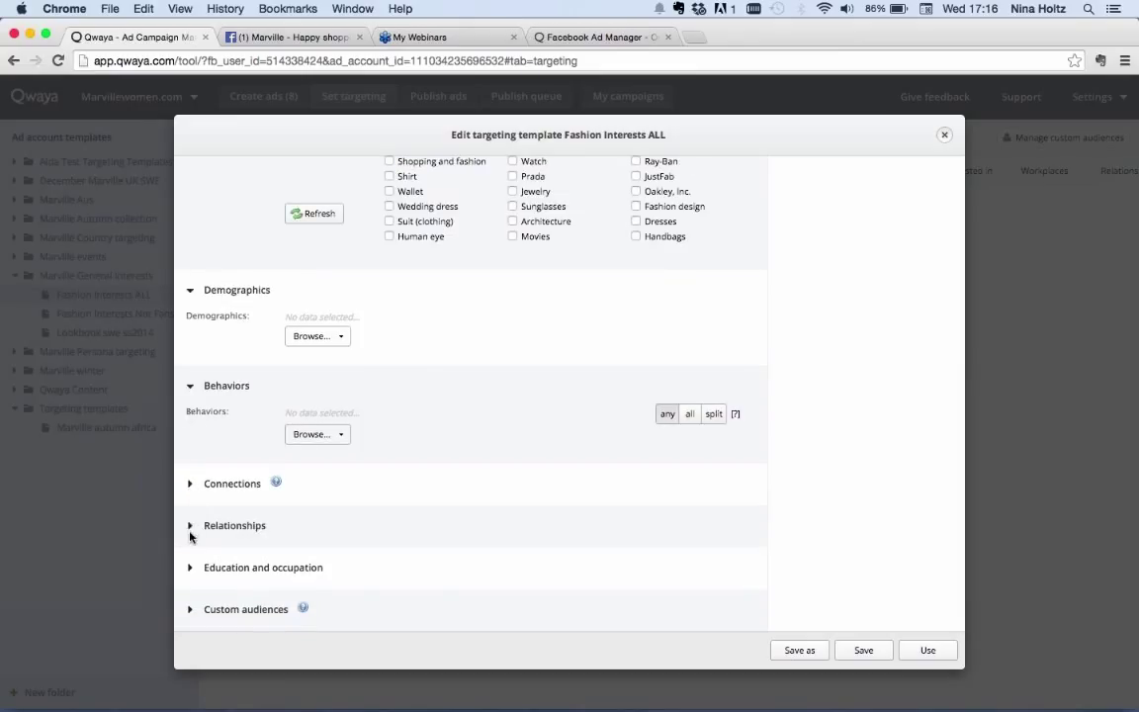
{"action": "left_click", "coordinate": [191, 527]}
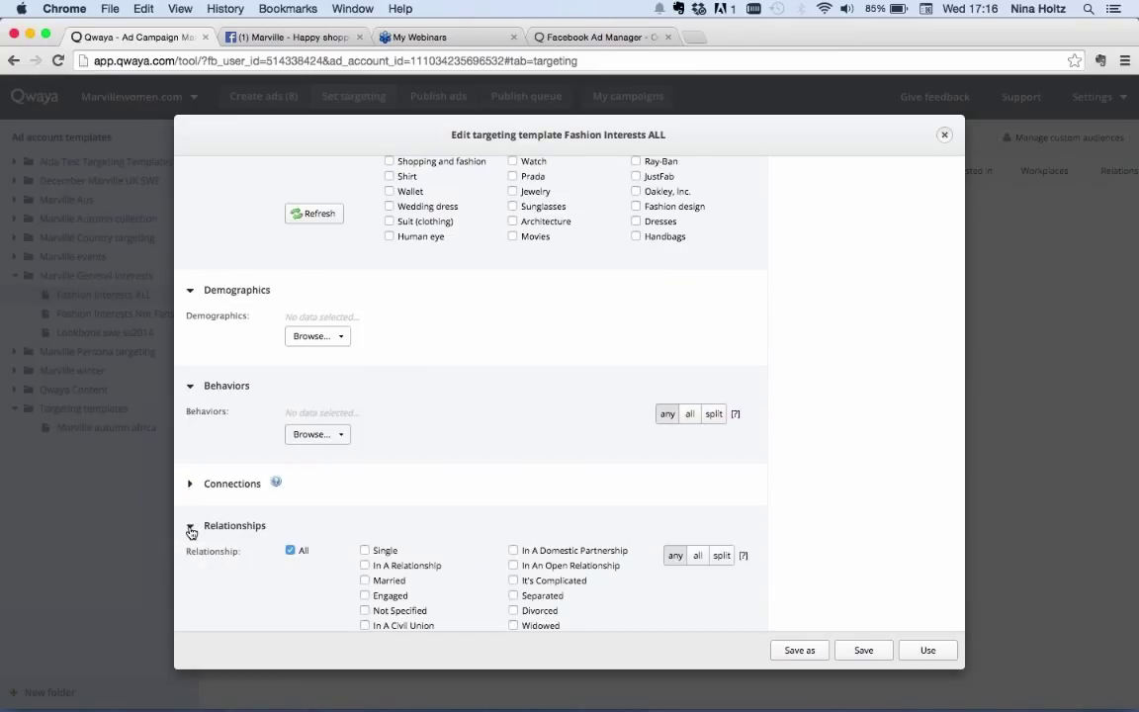
{"action": "left_click", "coordinate": [191, 529]}
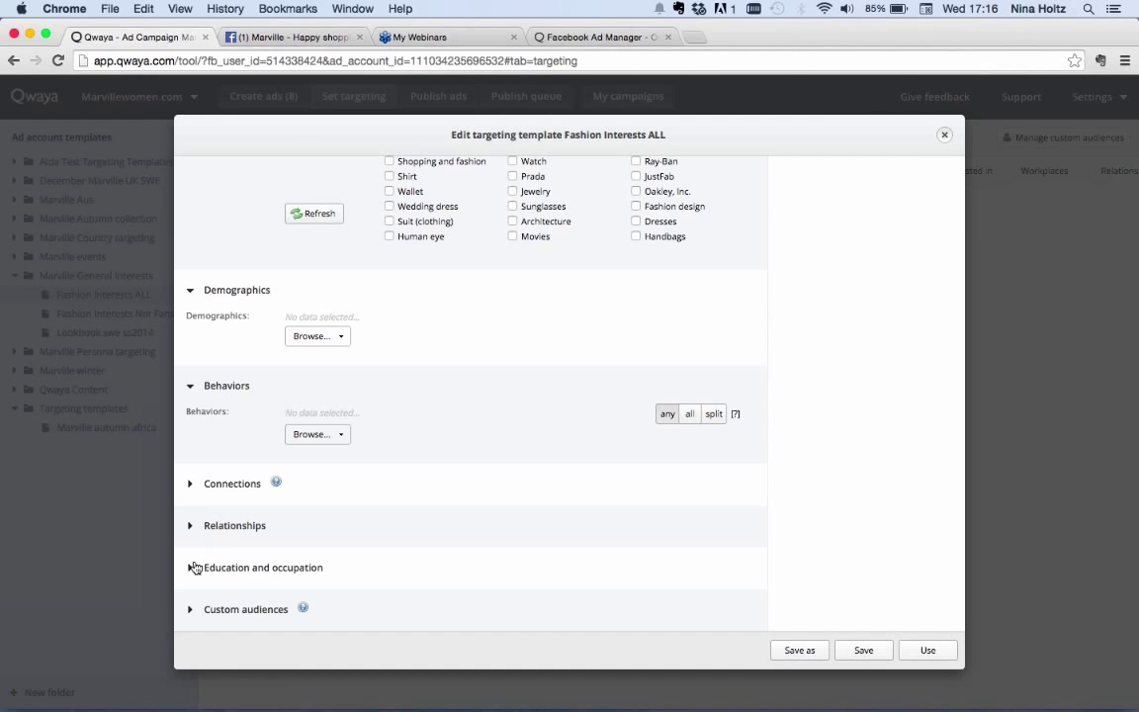
{"action": "left_click", "coordinate": [188, 570]}
{"action": "scroll", "coordinate": [202, 579], "scroll_direction": "down", "scroll_amount": 3}
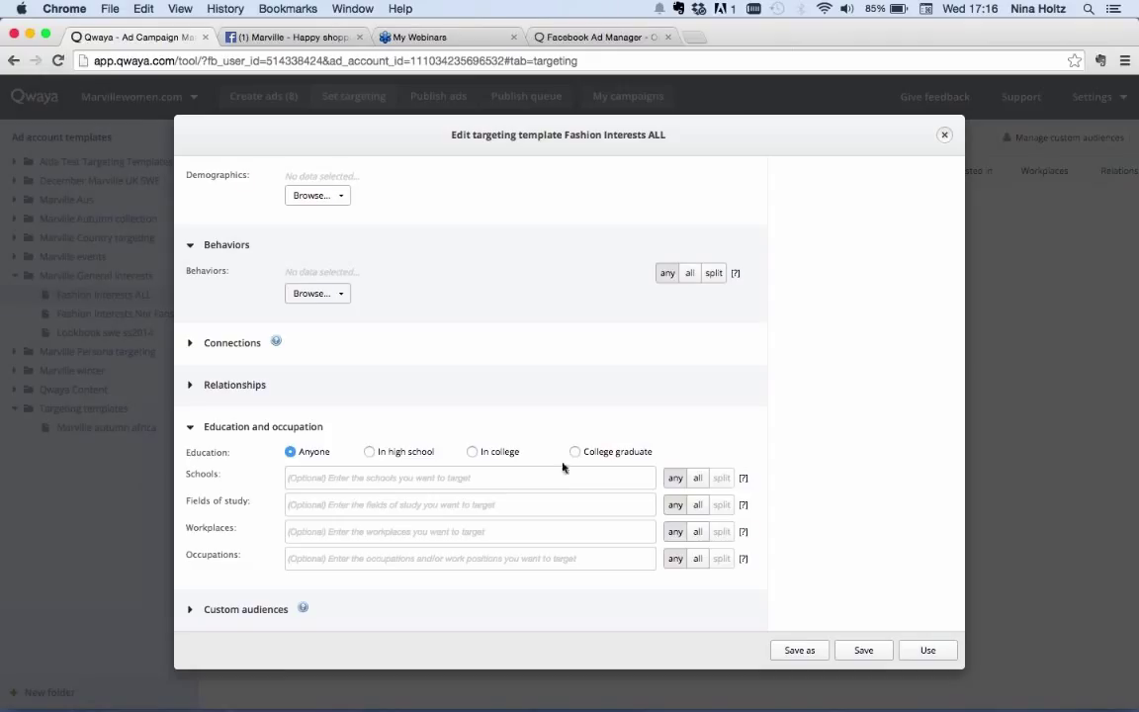
{"action": "left_click", "coordinate": [190, 427]}
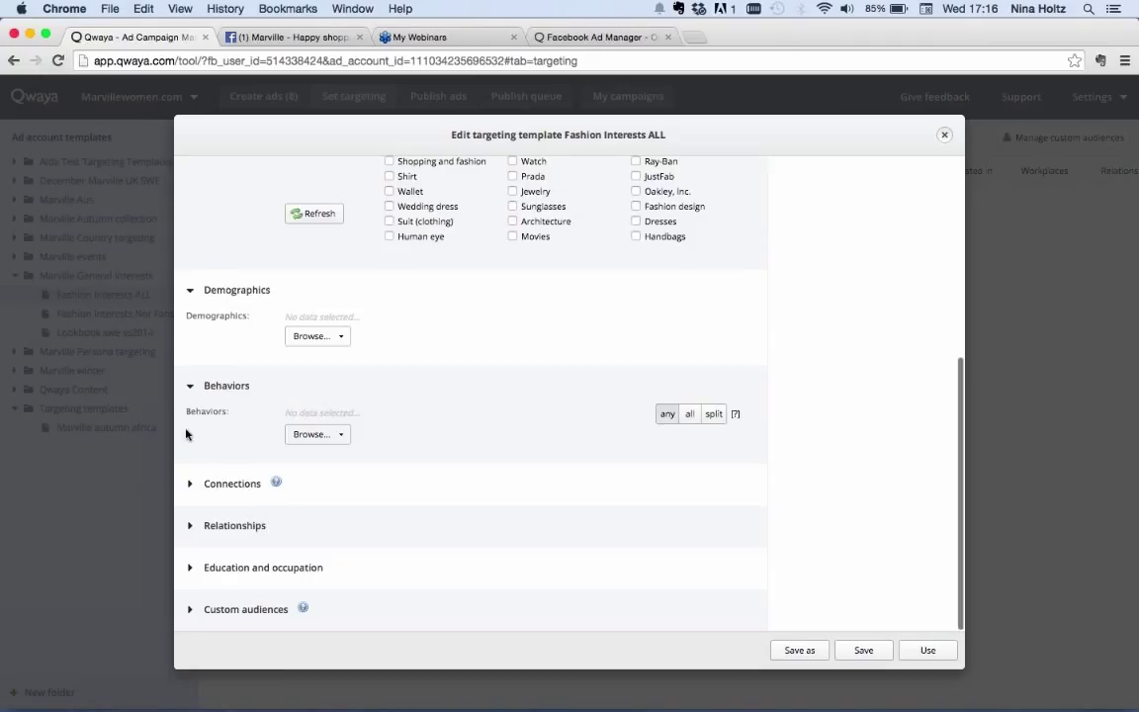
- Expand the Custom audiences section and view the audiences available for inclusion without choosing one
{"action": "left_click", "coordinate": [191, 610]}
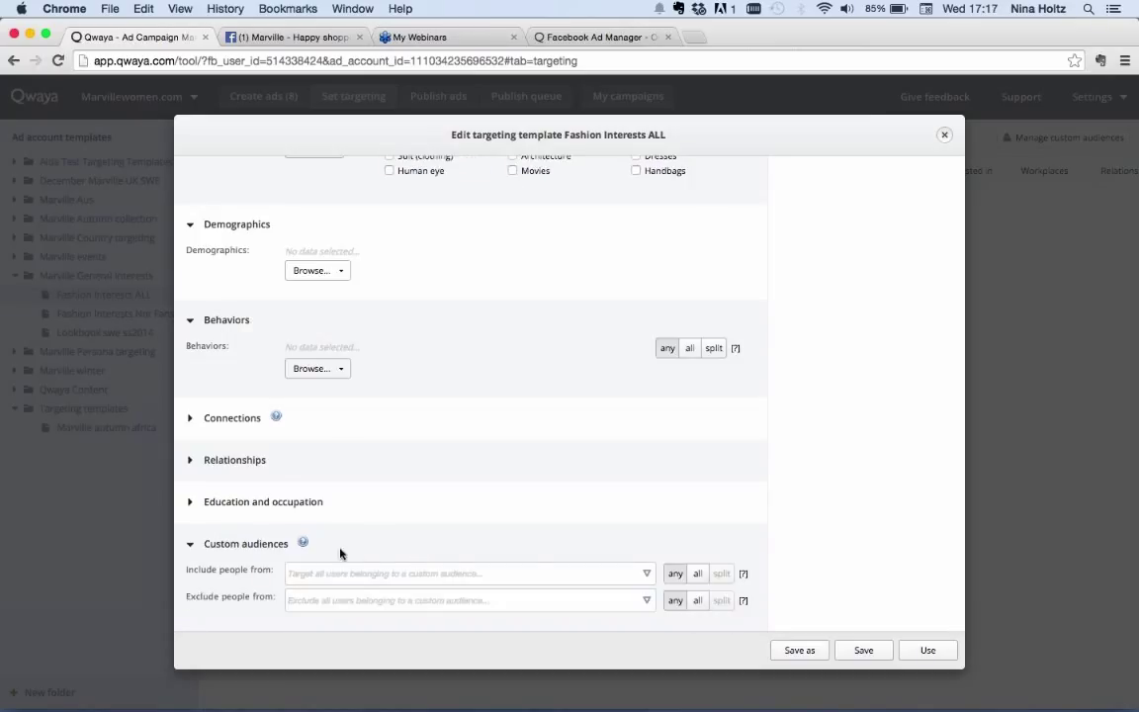
{"action": "left_click", "coordinate": [647, 575]}
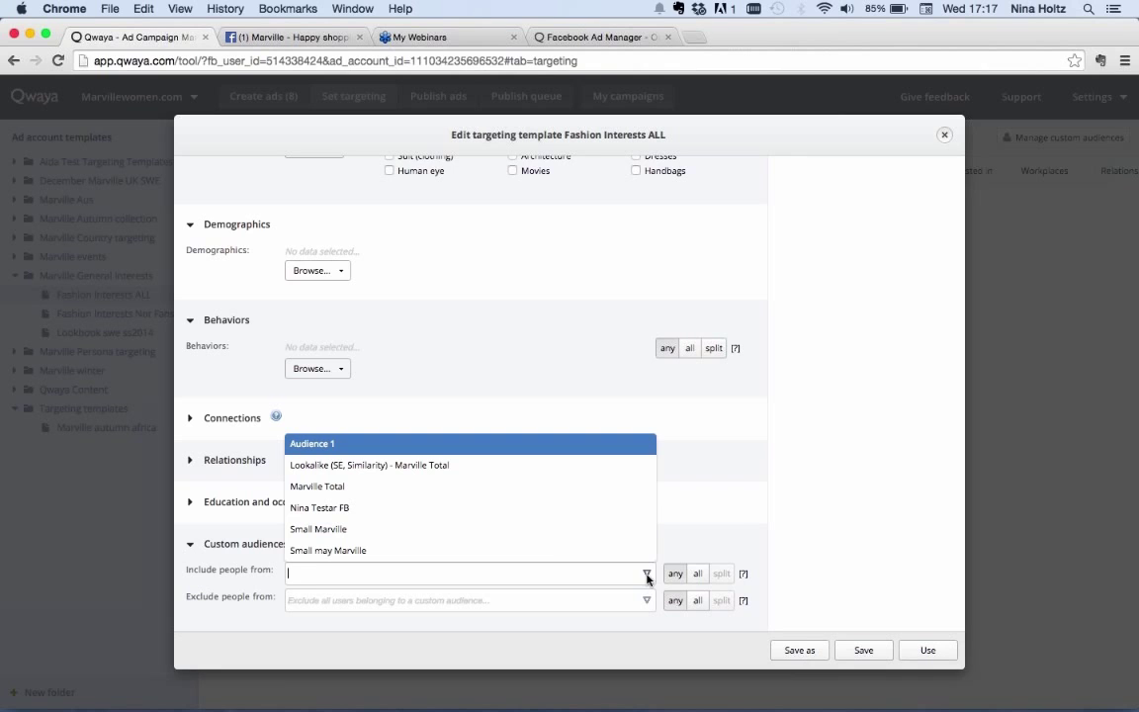
{"action": "left_click", "coordinate": [748, 518]}
{"action": "scroll", "coordinate": [748, 520], "scroll_direction": "up", "scroll_amount": 5}
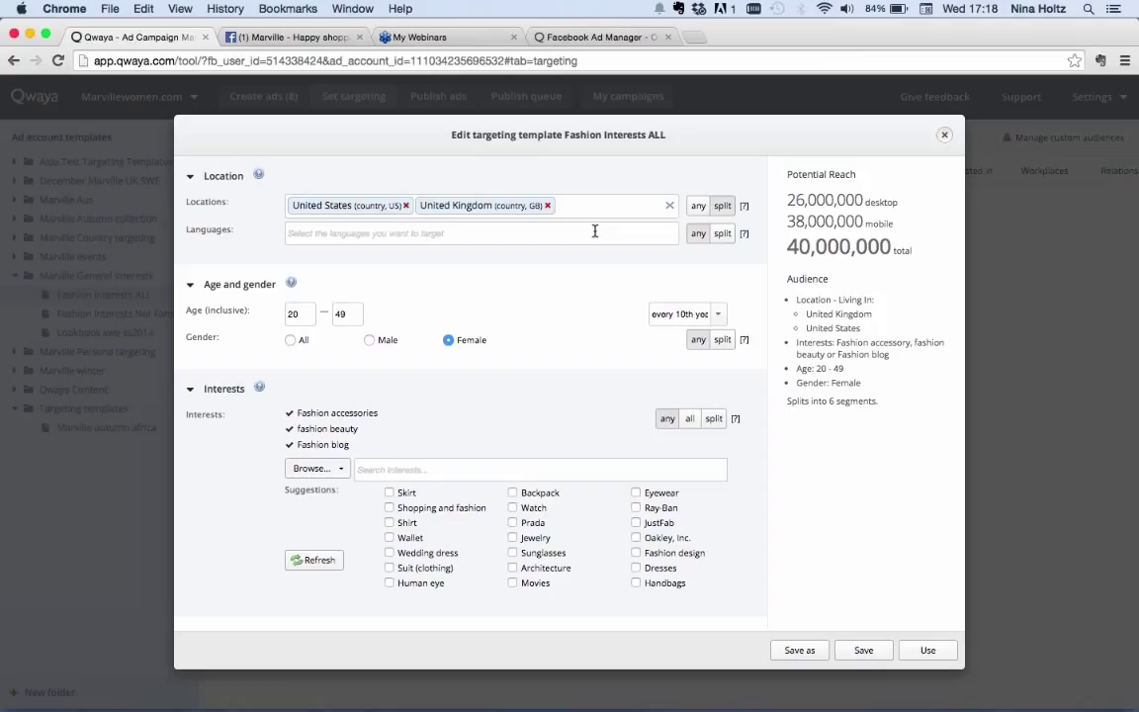
- View the interval options for splitting the age range and keep it split every 10th year
{"action": "left_click", "coordinate": [720, 316]}
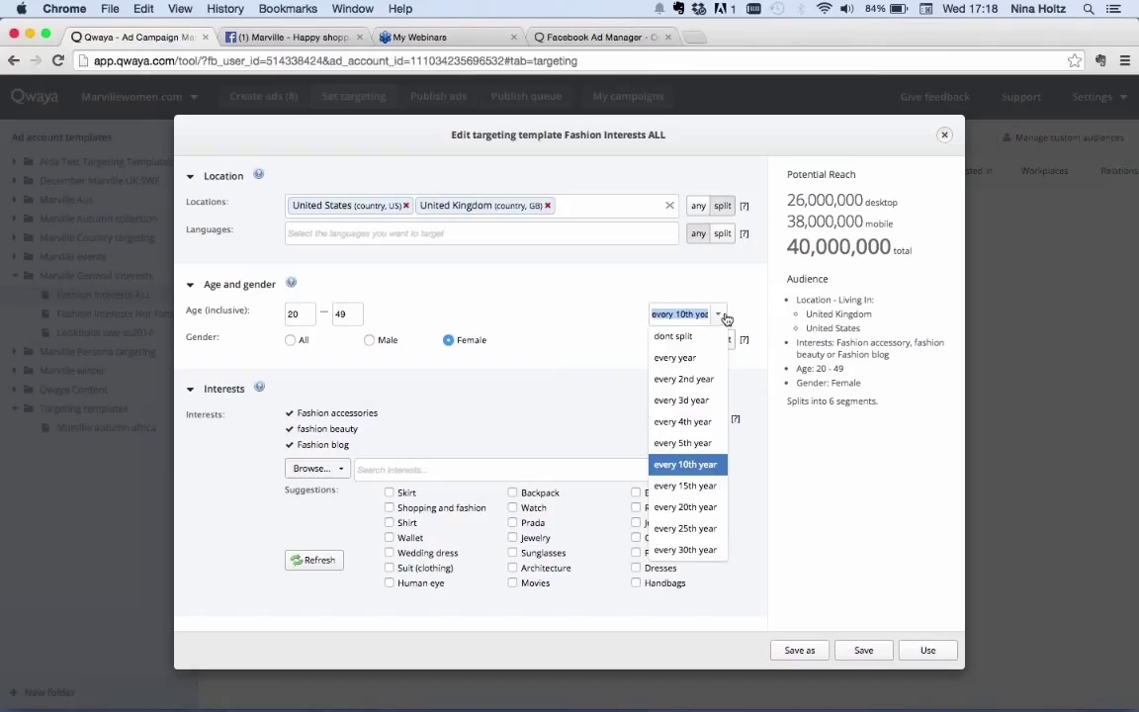
{"action": "left_click", "coordinate": [715, 472]}
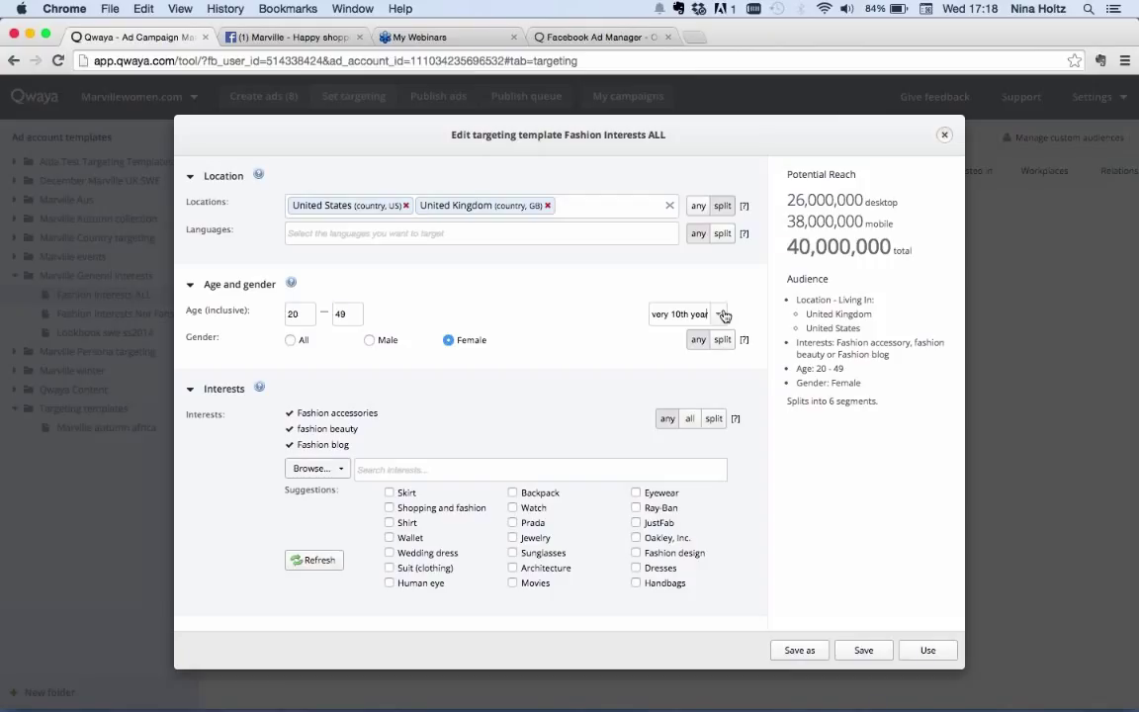
{"action": "mouse_move", "coordinate": [745, 339]}
- Try matching people with all of the listed interests, check the potential reach, and restore matching to any interest
{"action": "scroll", "coordinate": [741, 454], "scroll_direction": "down", "scroll_amount": 3}
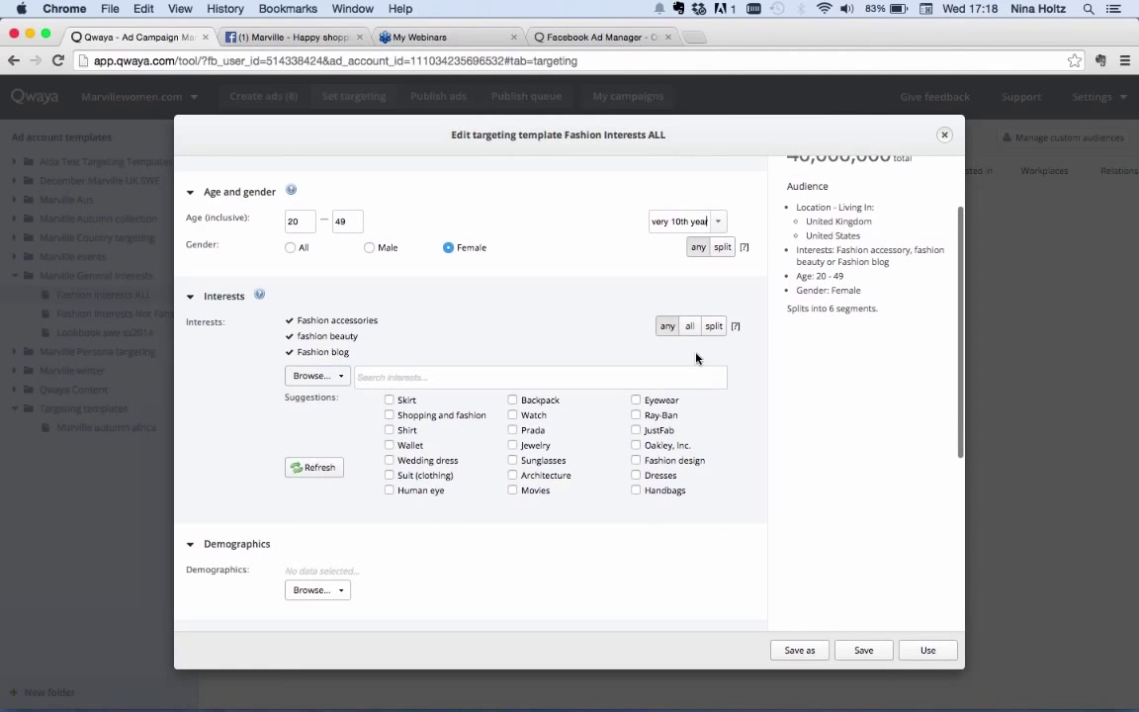
{"action": "scroll", "coordinate": [712, 380], "scroll_direction": "up", "scroll_amount": 1}
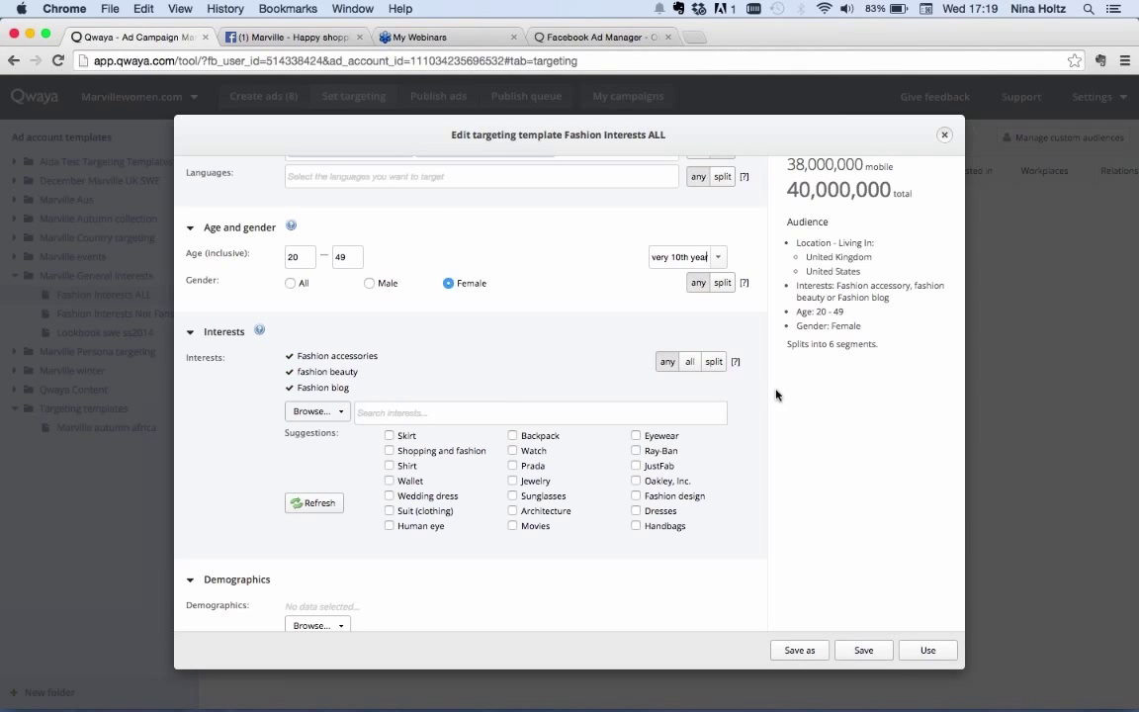
{"action": "scroll", "coordinate": [766, 391], "scroll_direction": "up", "scroll_amount": 1}
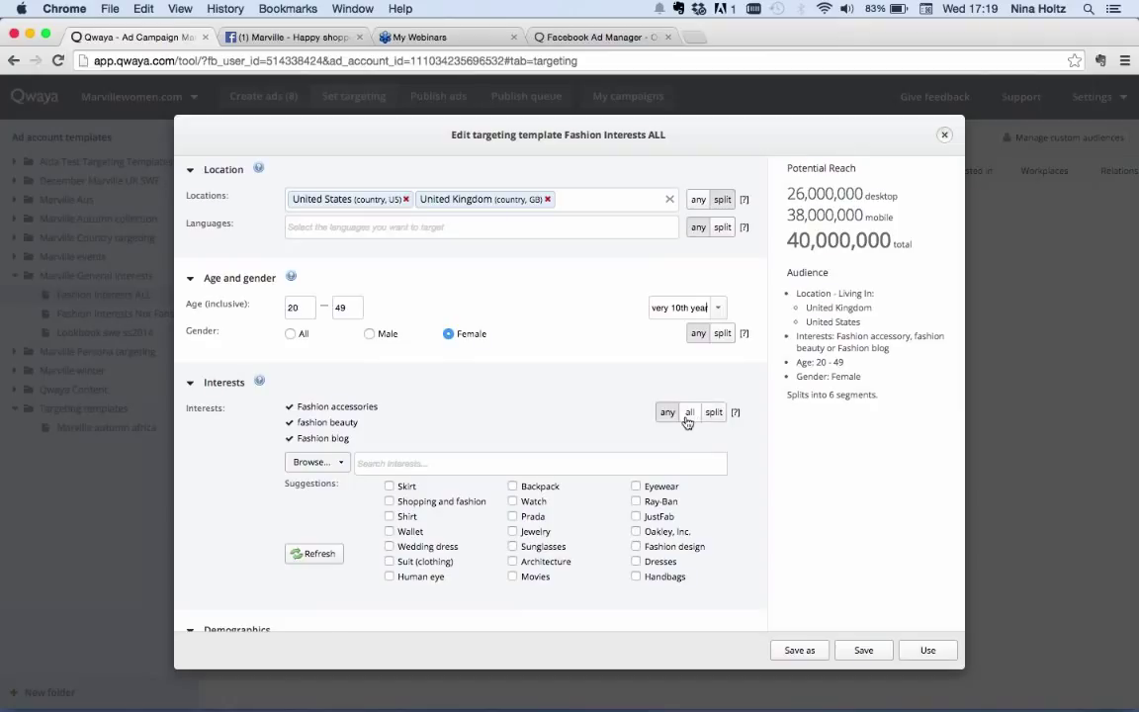
{"action": "left_click", "coordinate": [688, 417]}
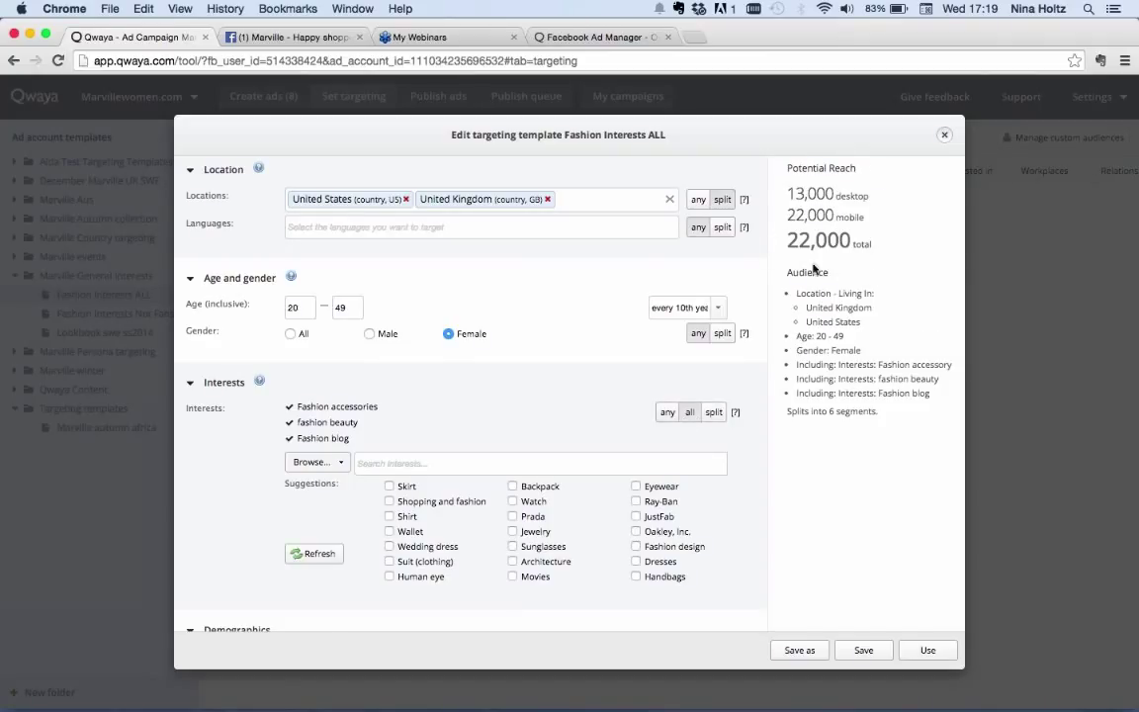
{"action": "left_click", "coordinate": [668, 414]}
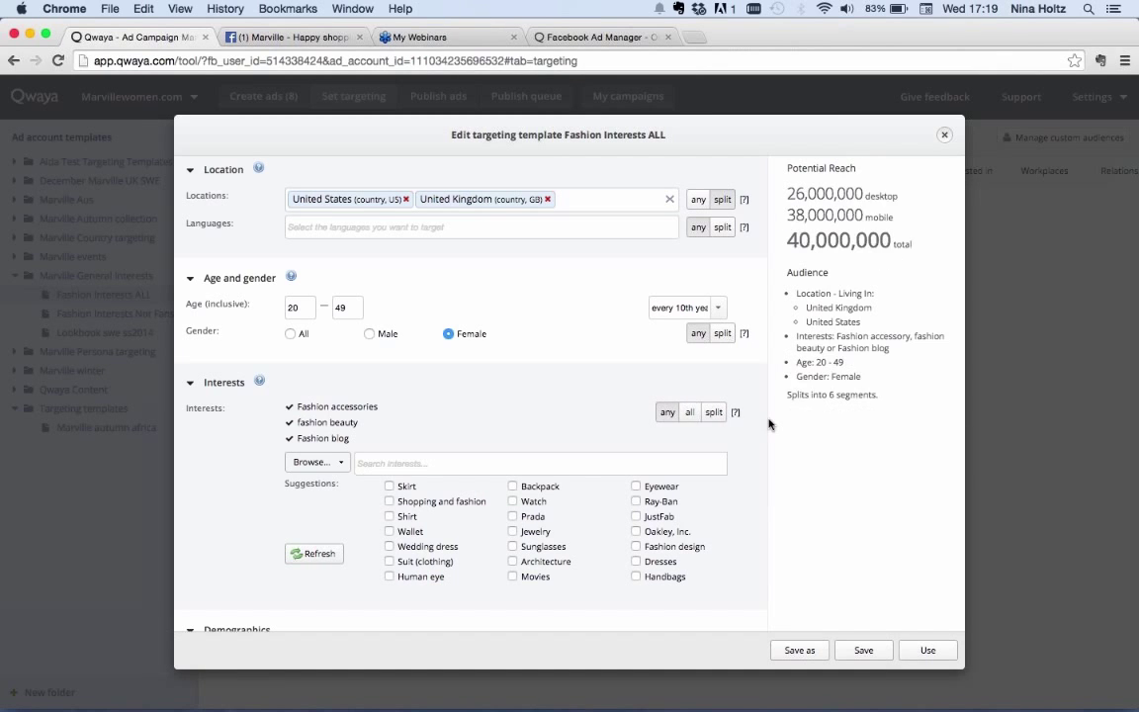
- Expand the Relationships section again and look over its relationship status and interested-in options
{"action": "scroll", "coordinate": [768, 424], "scroll_direction": "down", "scroll_amount": 5}
{"action": "scroll", "coordinate": [768, 423], "scroll_direction": "down", "scroll_amount": 3}
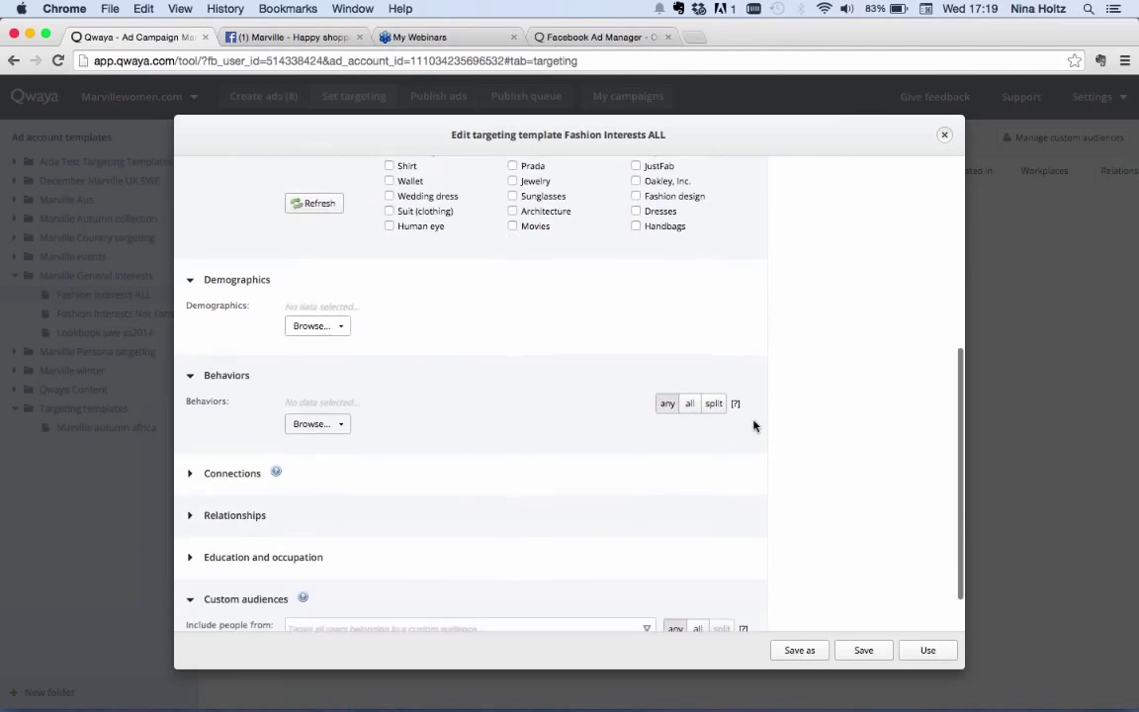
{"action": "scroll", "coordinate": [725, 422], "scroll_direction": "down", "scroll_amount": 2}
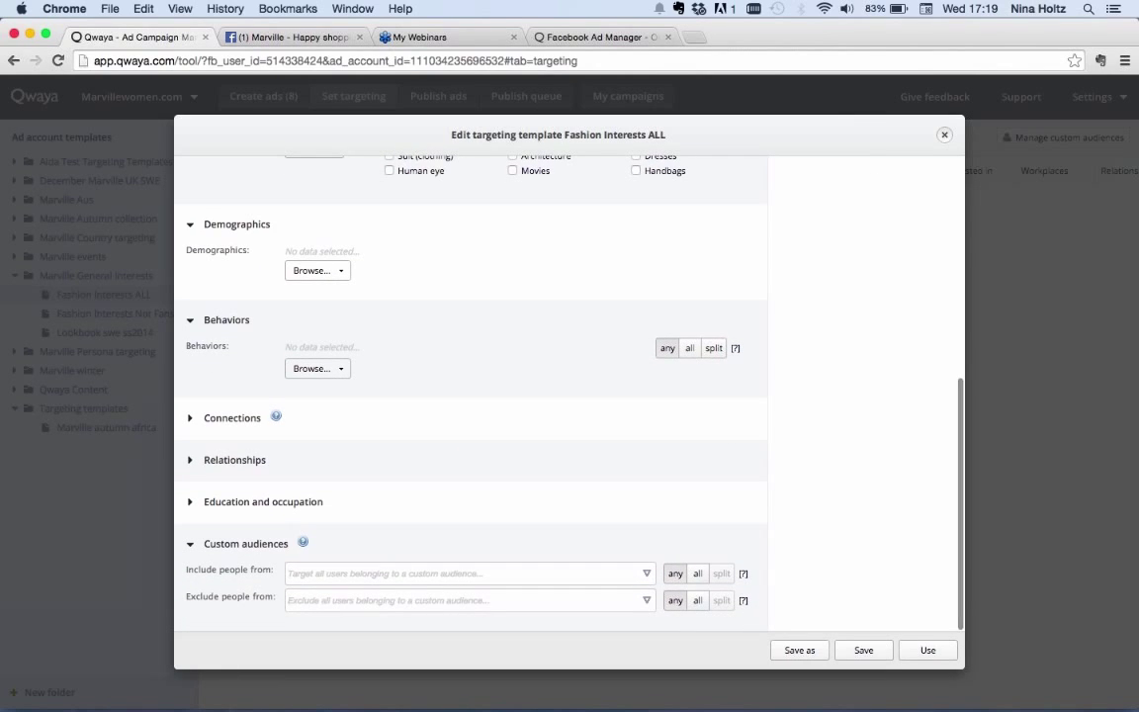
{"action": "left_click", "coordinate": [190, 460]}
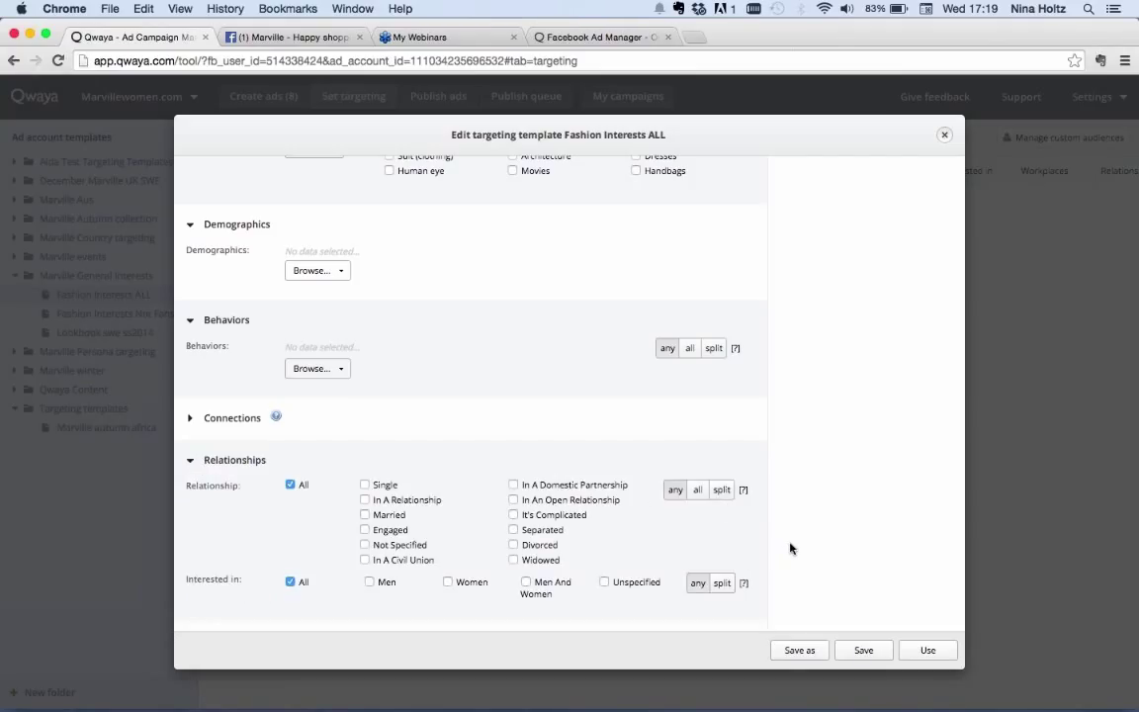
{"action": "scroll", "coordinate": [790, 547], "scroll_direction": "up", "scroll_amount": 5}
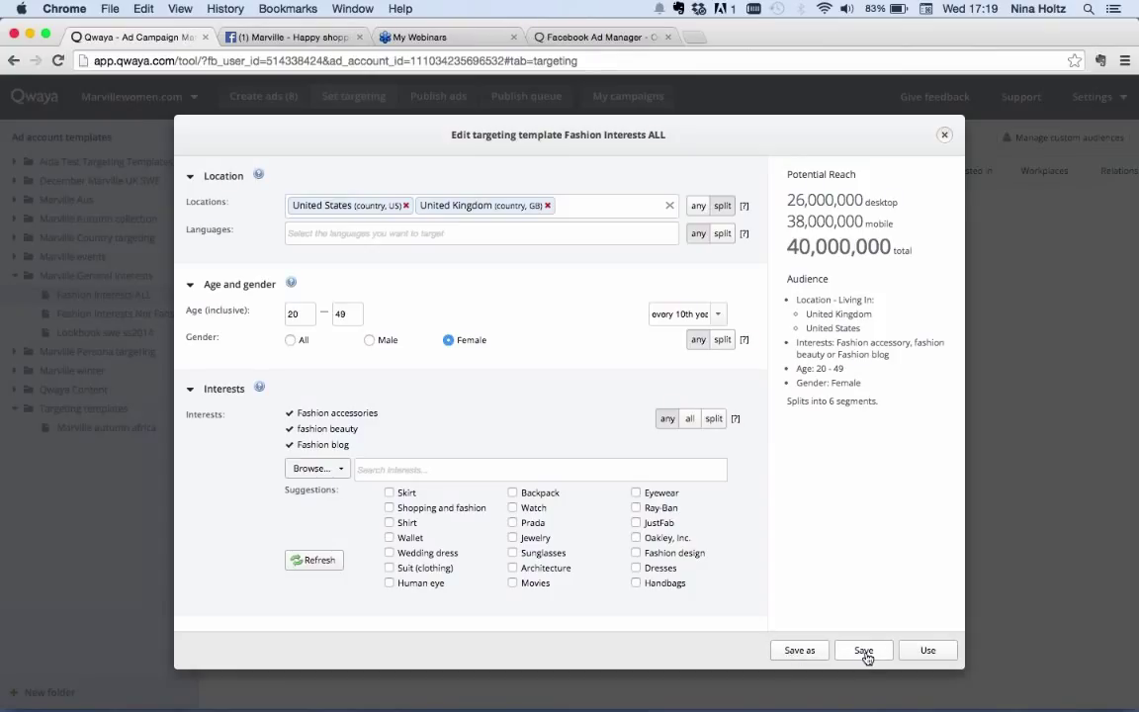
- Use the "Fashion Interests ALL" template for the campaign's targeting and look through the generated audience segments
{"action": "left_click", "coordinate": [929, 652]}
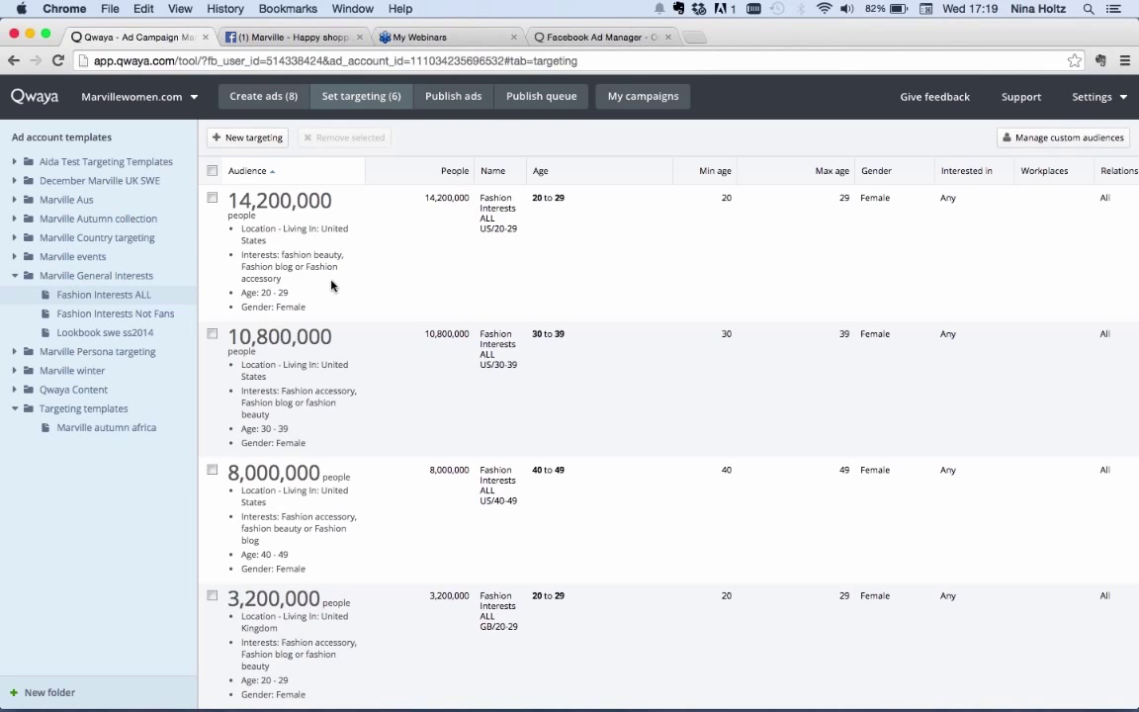
{"action": "scroll", "coordinate": [360, 392], "scroll_direction": "down", "scroll_amount": 5}
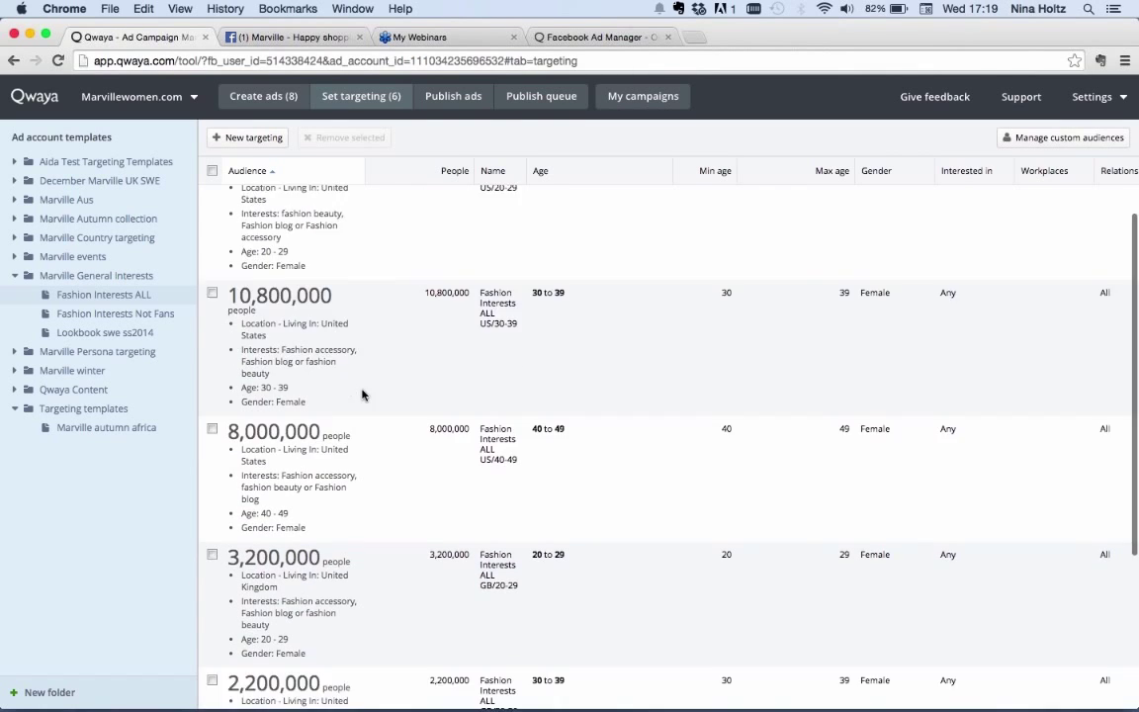
{"action": "scroll", "coordinate": [362, 393], "scroll_direction": "up", "scroll_amount": 5}
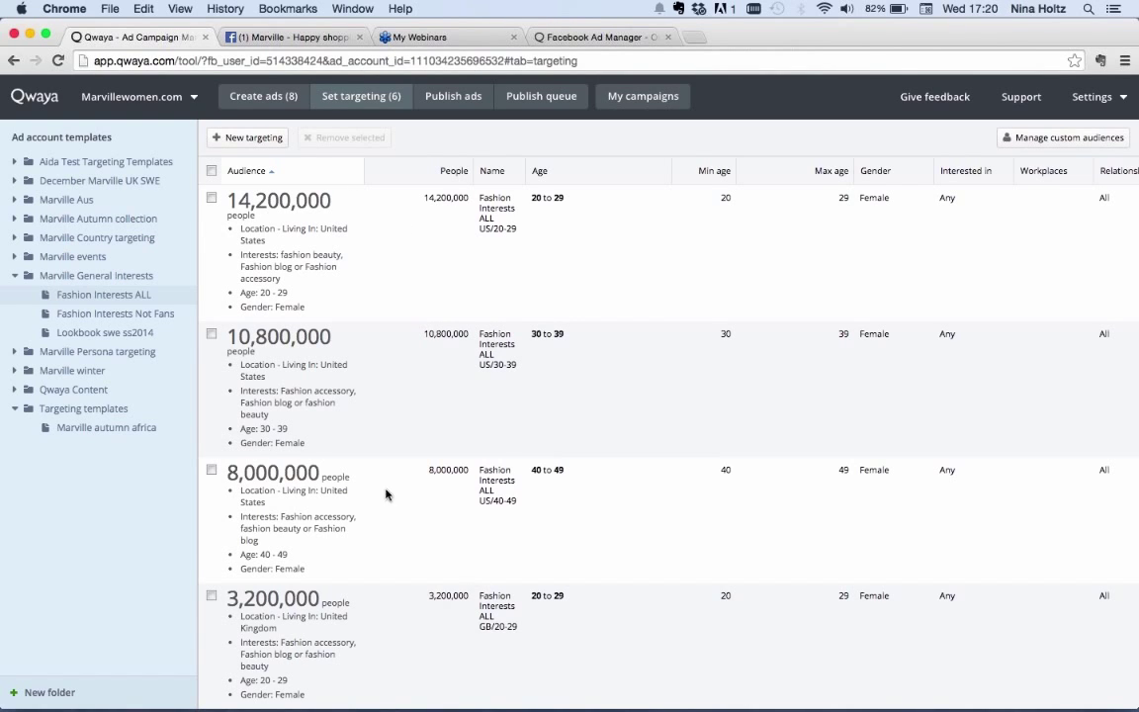
{"action": "scroll", "coordinate": [356, 513], "scroll_direction": "down", "scroll_amount": 3}
{"action": "scroll", "coordinate": [357, 512], "scroll_direction": "down", "scroll_amount": 2}
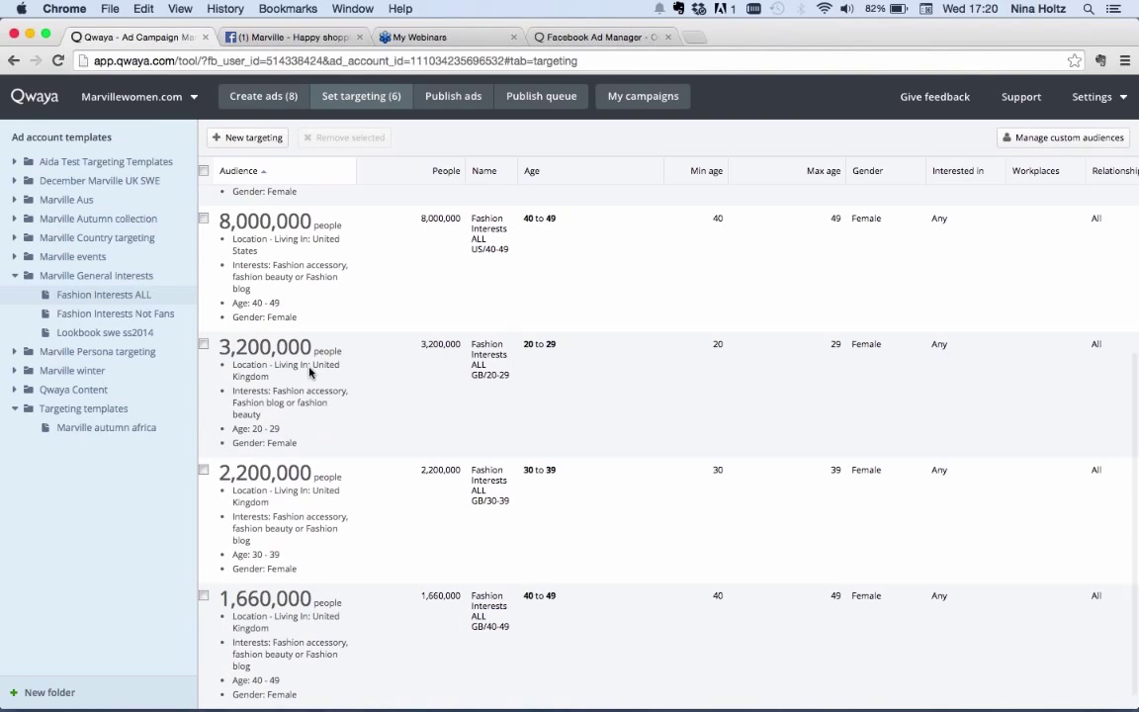
- Move on to publishing the ads and open the settings for generating the 48 ads
{"action": "scroll", "coordinate": [334, 429], "scroll_direction": "up", "scroll_amount": 1}
{"action": "scroll", "coordinate": [334, 428], "scroll_direction": "up", "scroll_amount": 4}
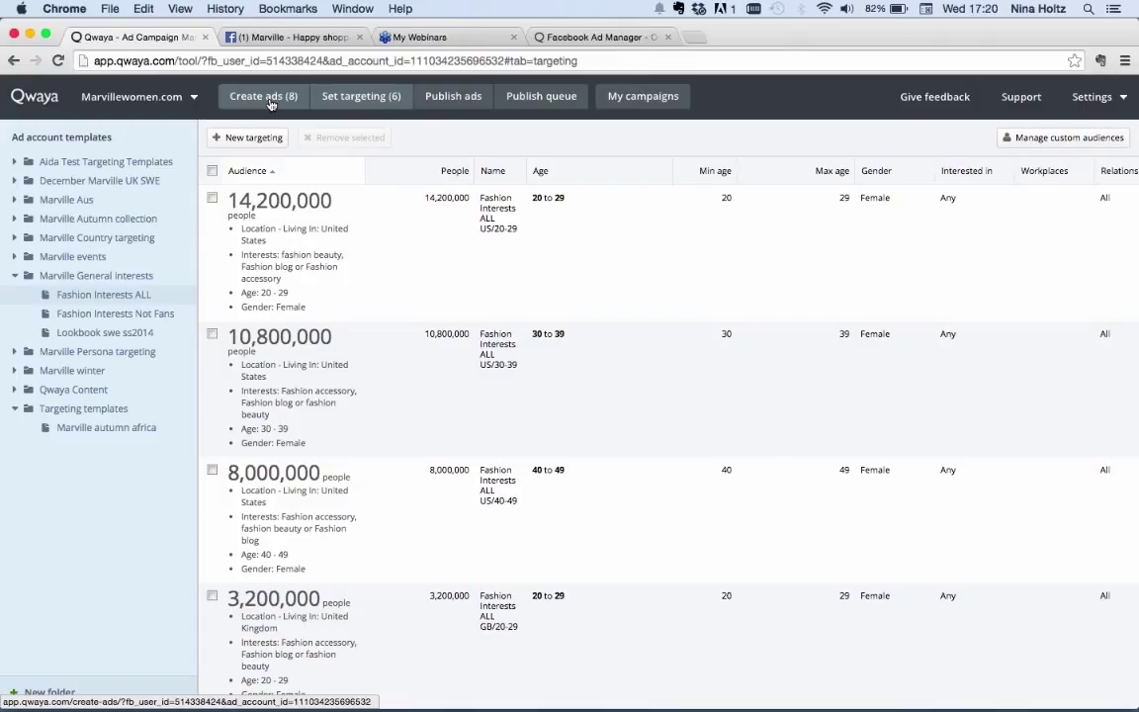
{"action": "left_click", "coordinate": [451, 100]}
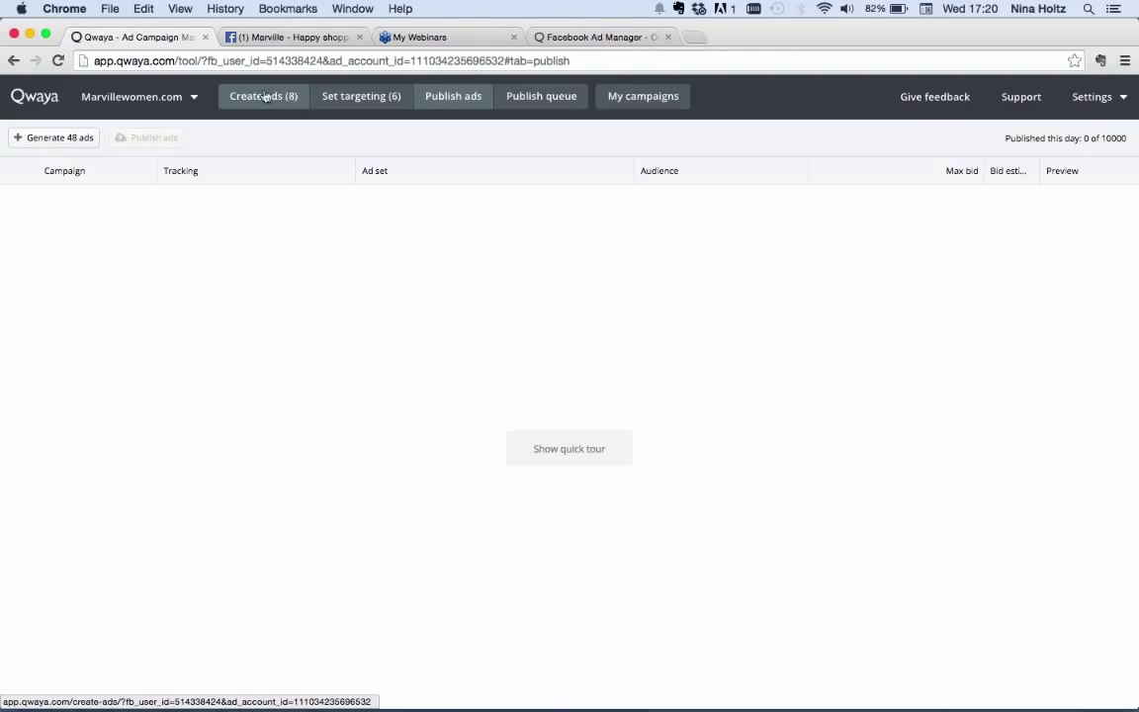
{"action": "left_click", "coordinate": [59, 139]}
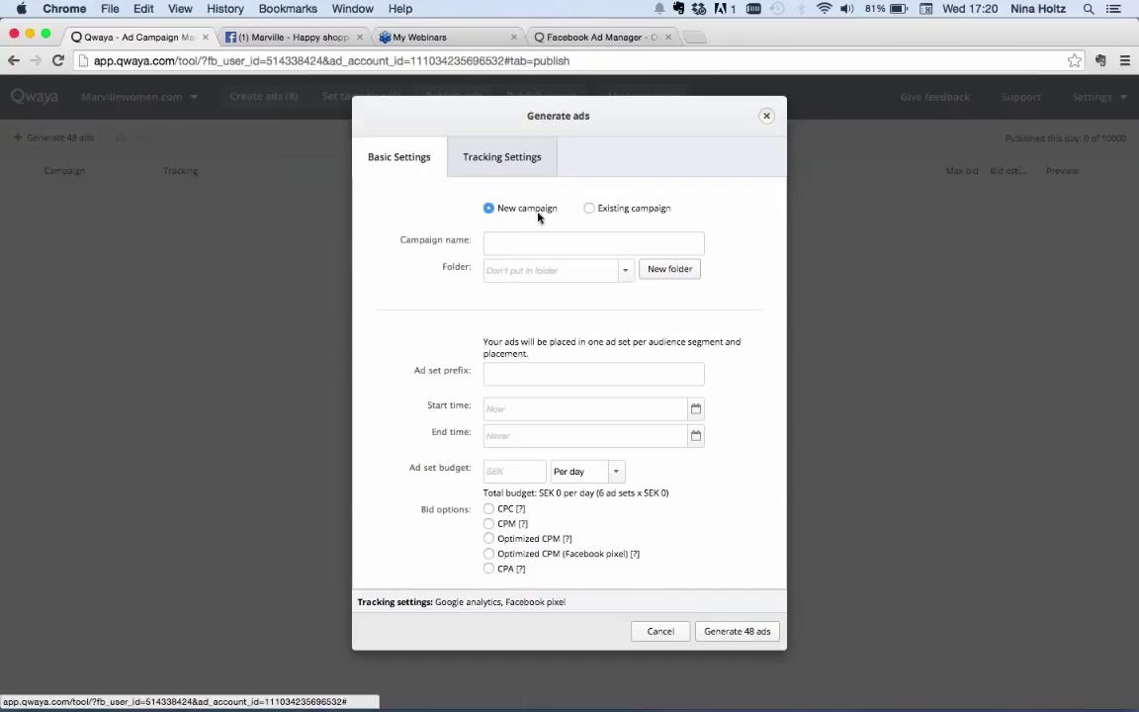
- Look through the existing campaigns the ads could be placed in, and return to creating a new campaign
{"action": "left_click", "coordinate": [590, 208]}
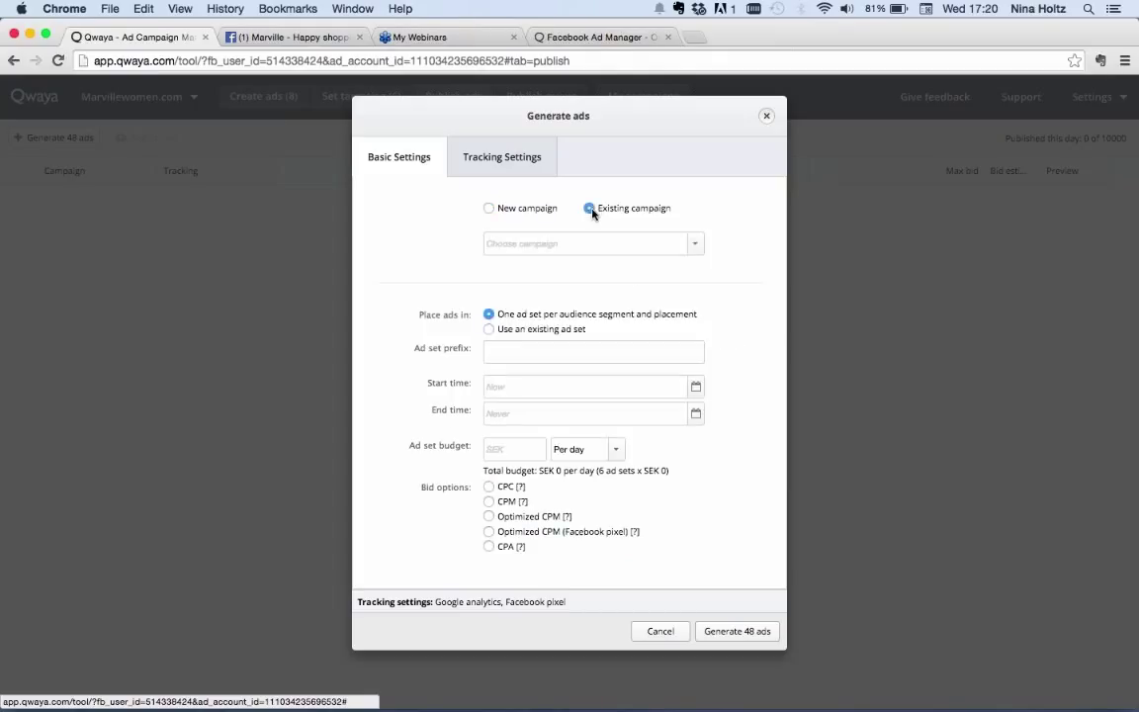
{"action": "left_click", "coordinate": [694, 246]}
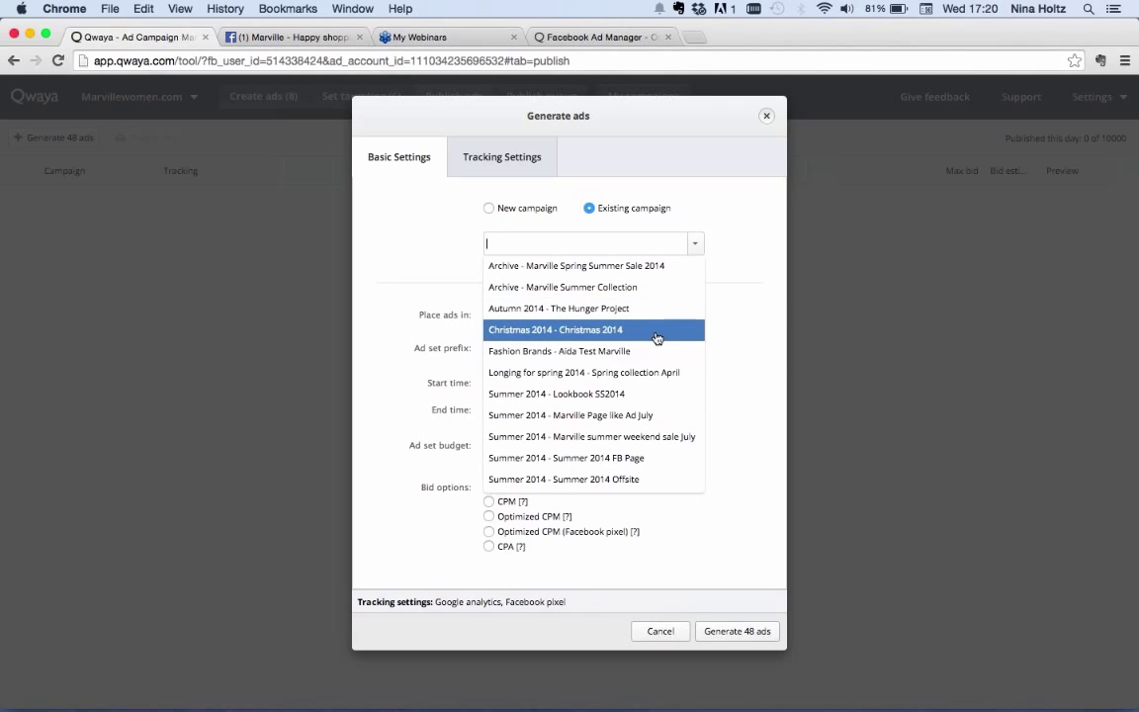
{"action": "scroll", "coordinate": [670, 352], "scroll_direction": "down", "scroll_amount": 1}
{"action": "scroll", "coordinate": [669, 352], "scroll_direction": "down", "scroll_amount": 5}
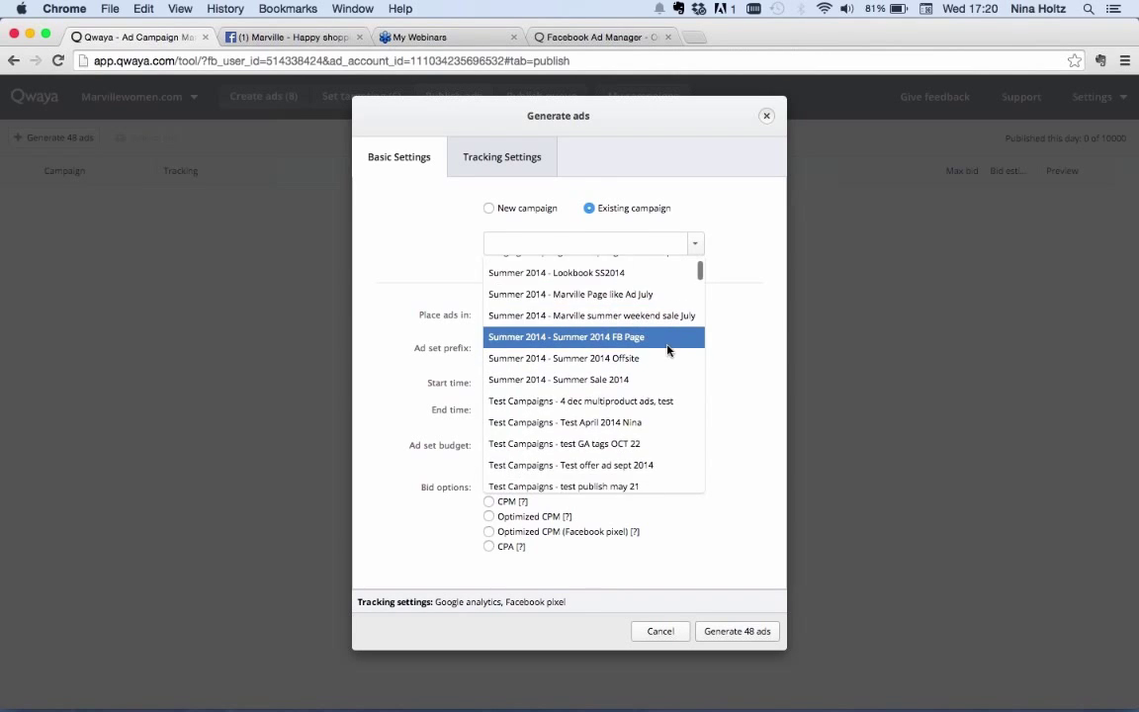
{"action": "scroll", "coordinate": [670, 352], "scroll_direction": "up", "scroll_amount": 5}
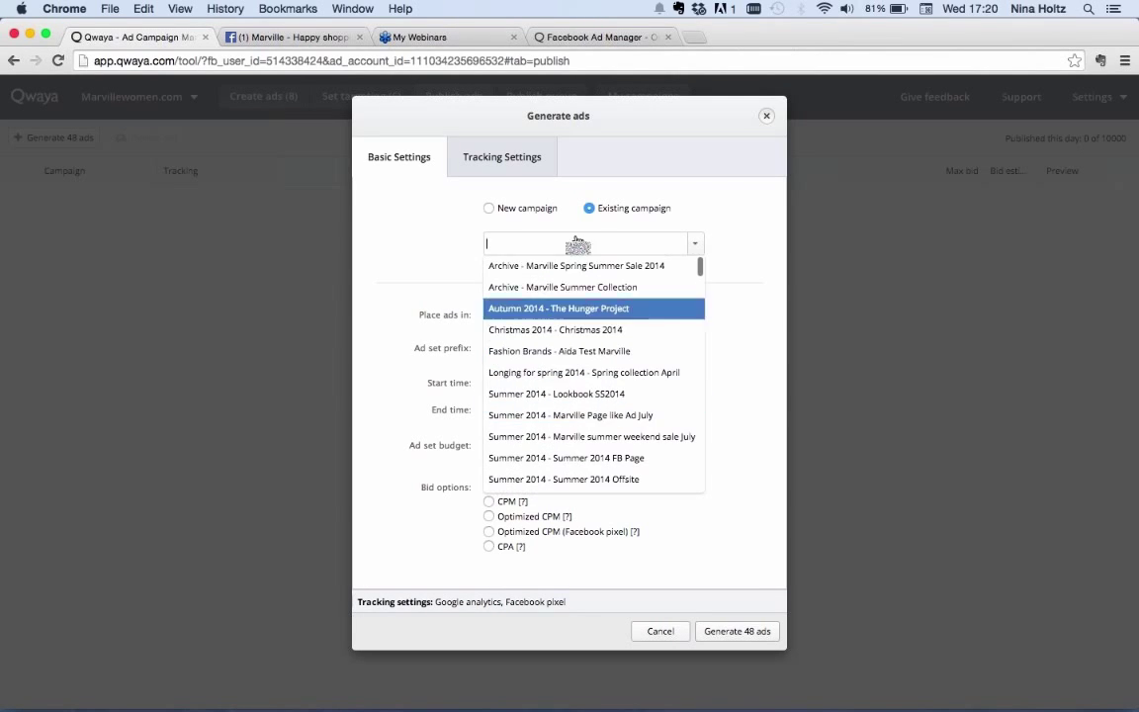
{"action": "left_click", "coordinate": [525, 209]}
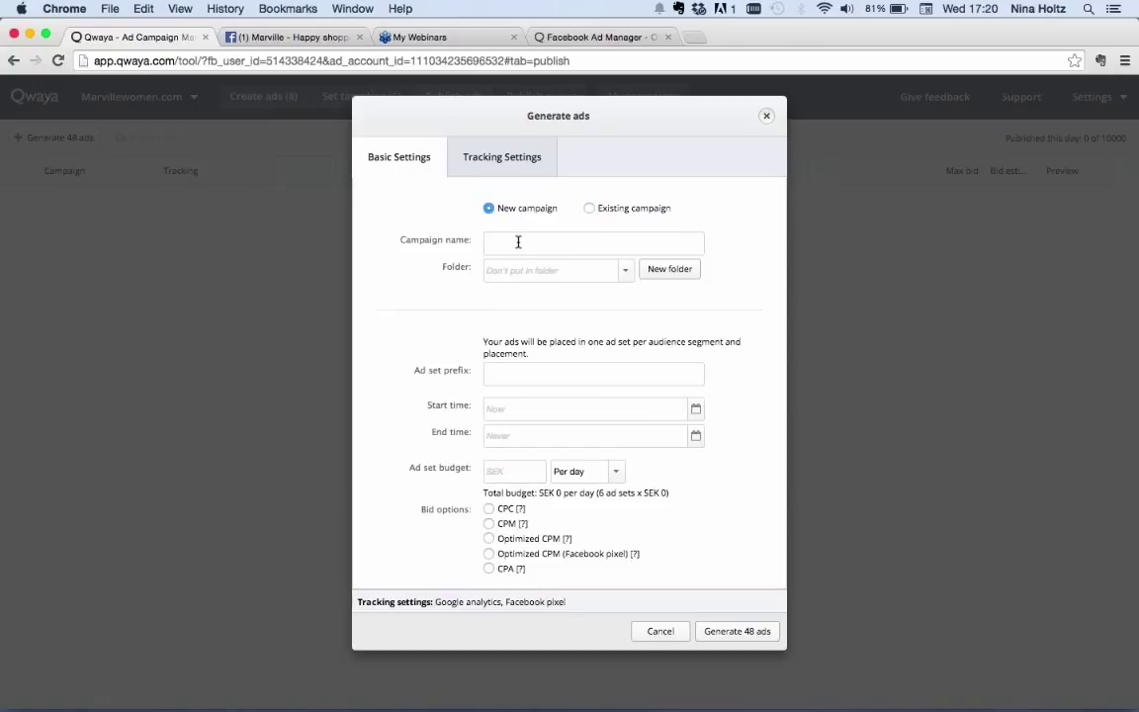
- Name the new campaign "WinterSale January 2015" and place it in the "Marville 2015" folder
{"action": "type", "text": "WinterSale January 2015"}
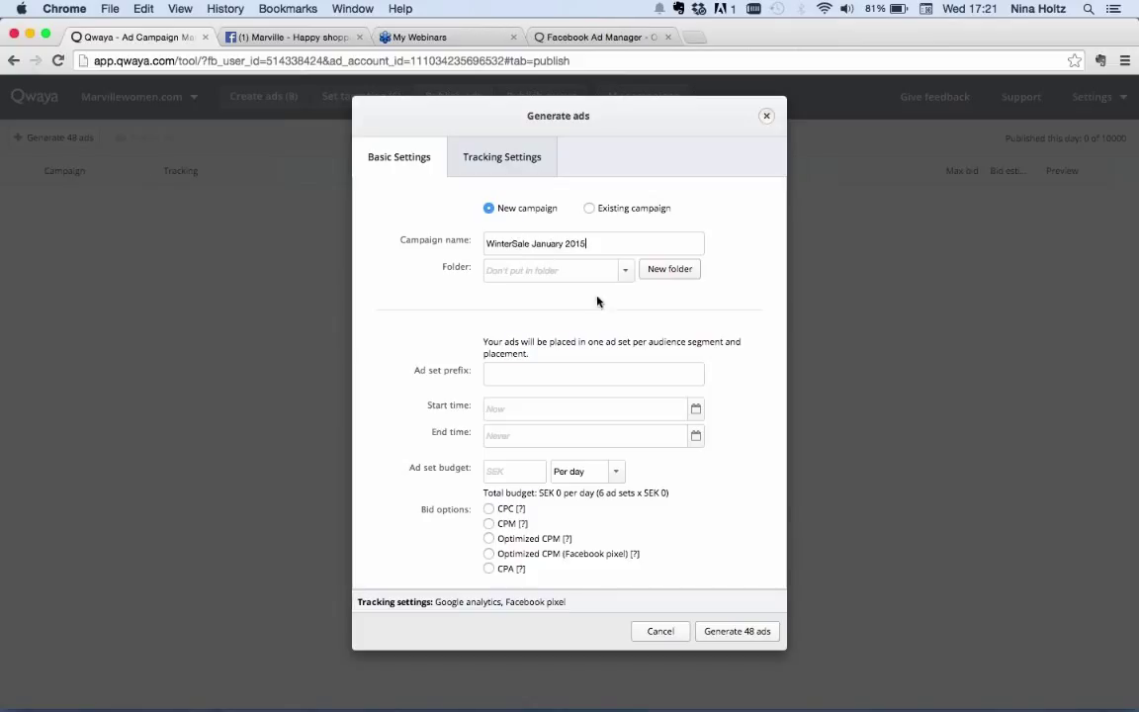
{"action": "left_click", "coordinate": [625, 278]}
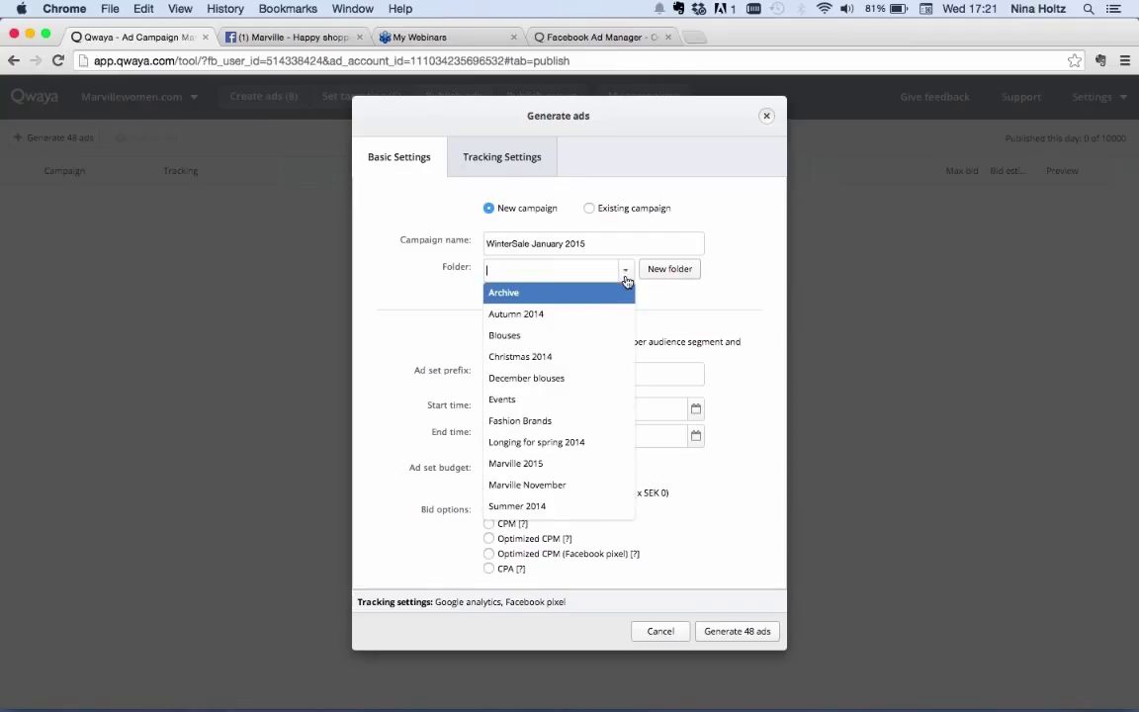
{"action": "scroll", "coordinate": [612, 365], "scroll_direction": "down", "scroll_amount": 2}
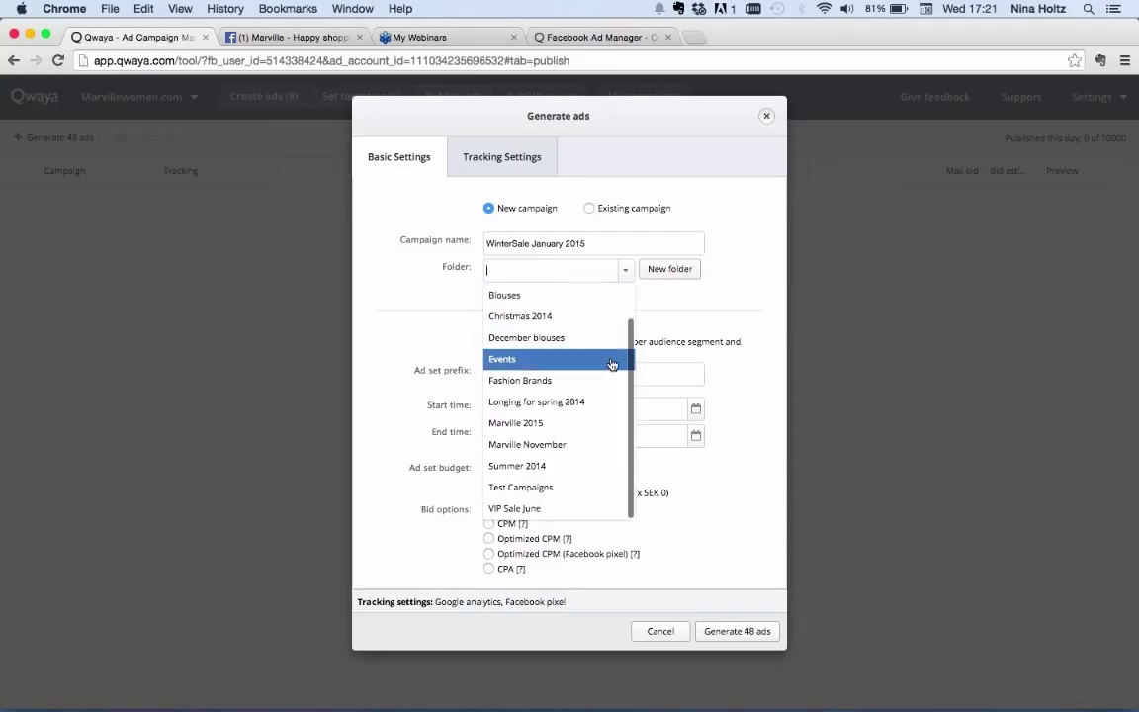
{"action": "left_click", "coordinate": [572, 423]}
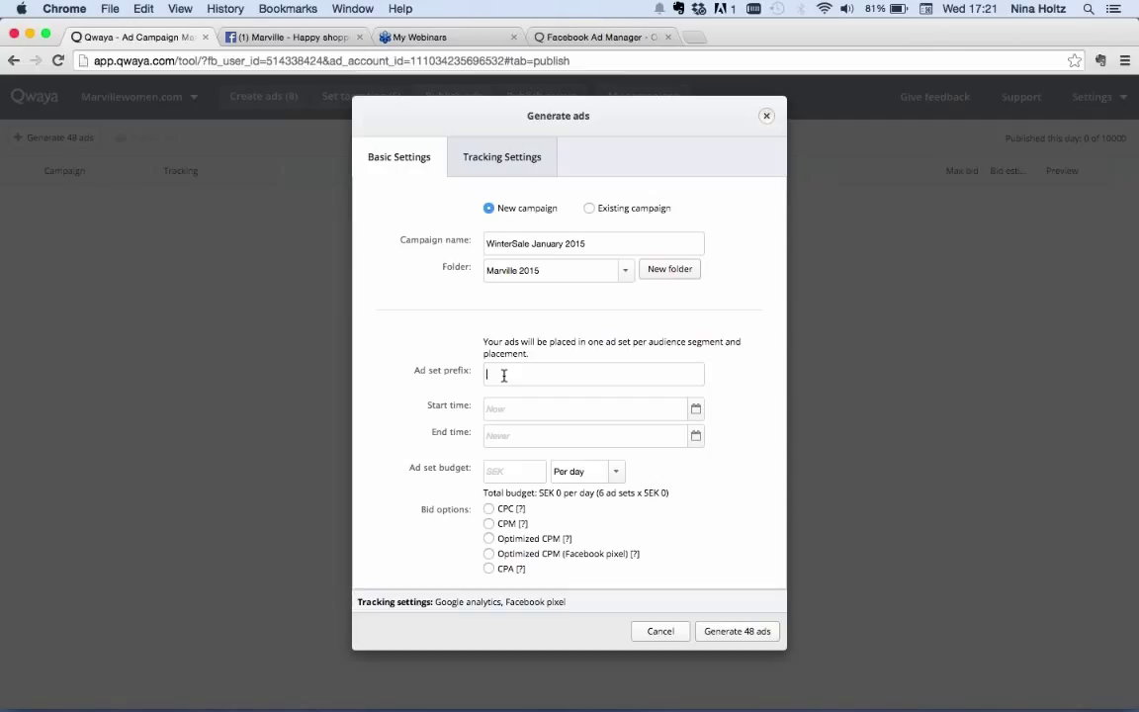
- Set the ad set prefix to "Free Shipping Jan2015" and the ad set budget to SEK 100 per day
{"action": "type", "text": "Free Sh"}
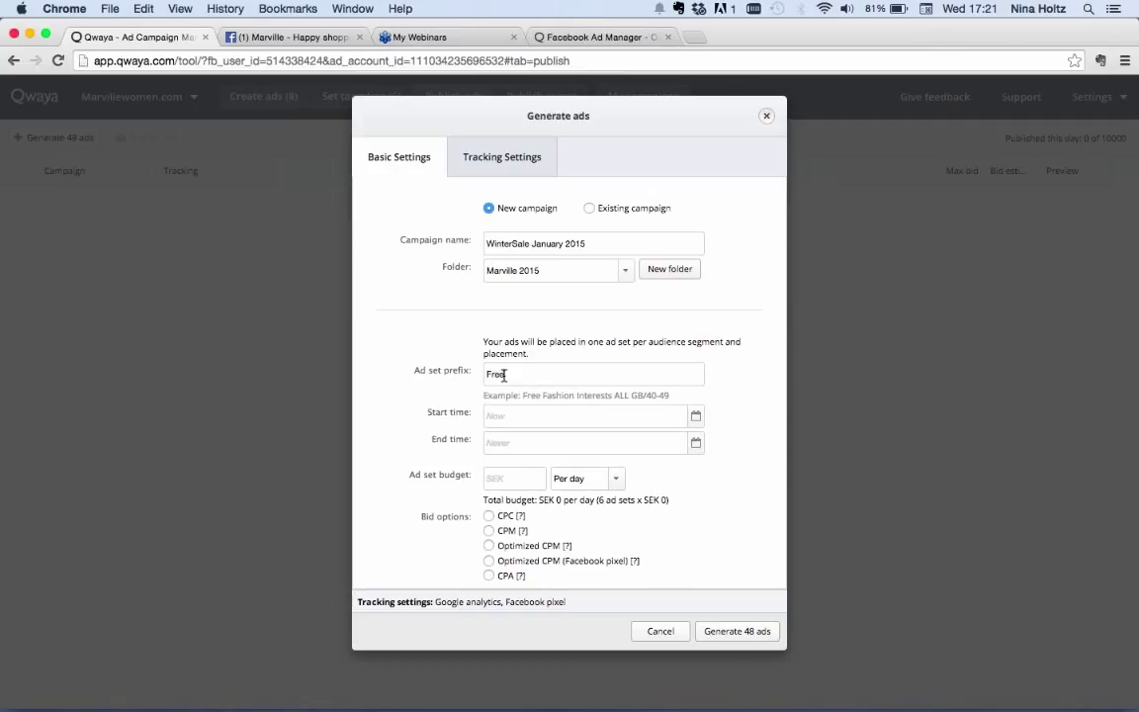
{"action": "type", "text": "ping "}
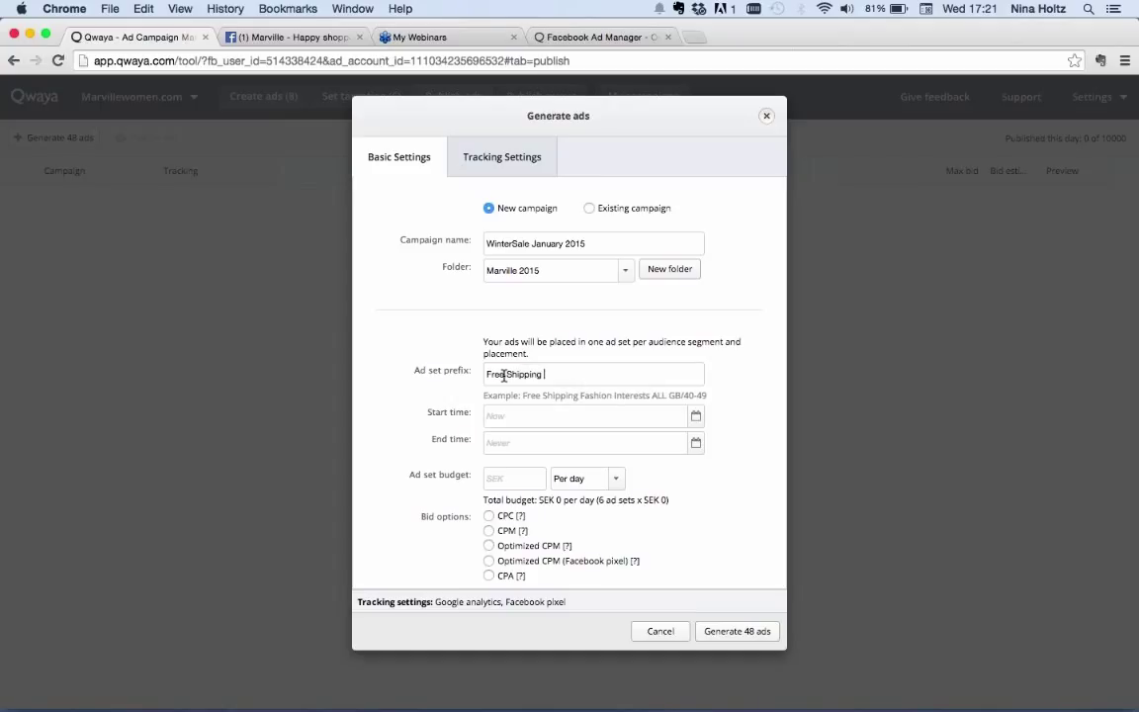
{"action": "type", "text": "Jan"}
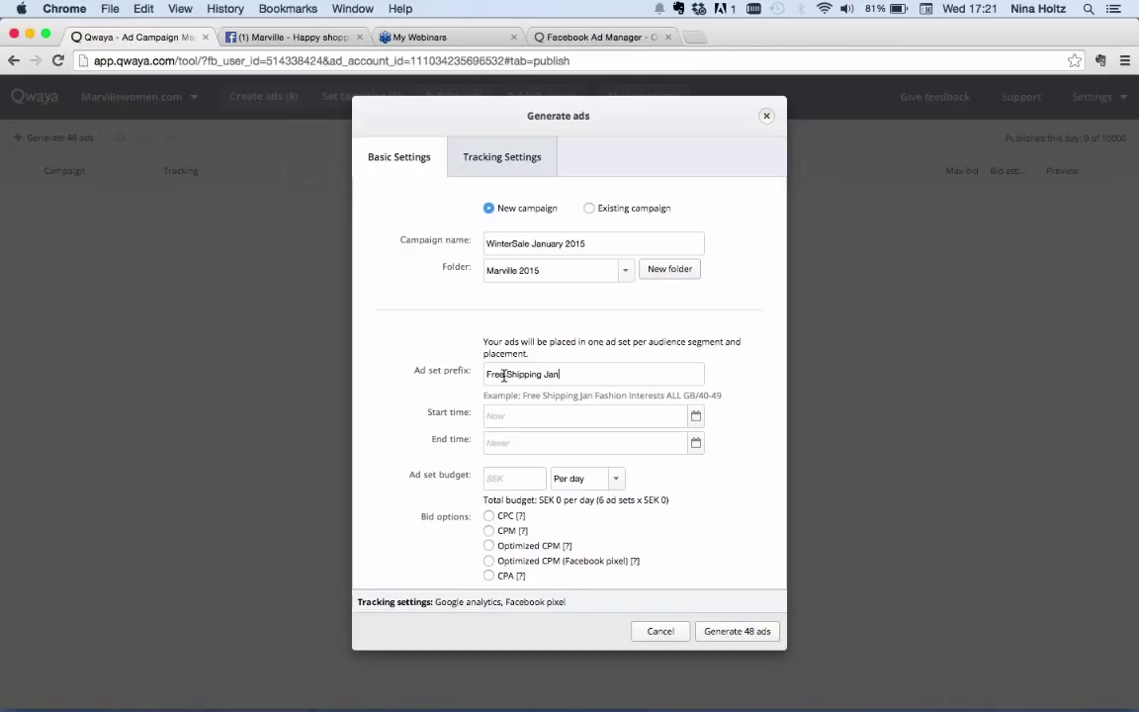
{"action": "type", "text": "2015"}
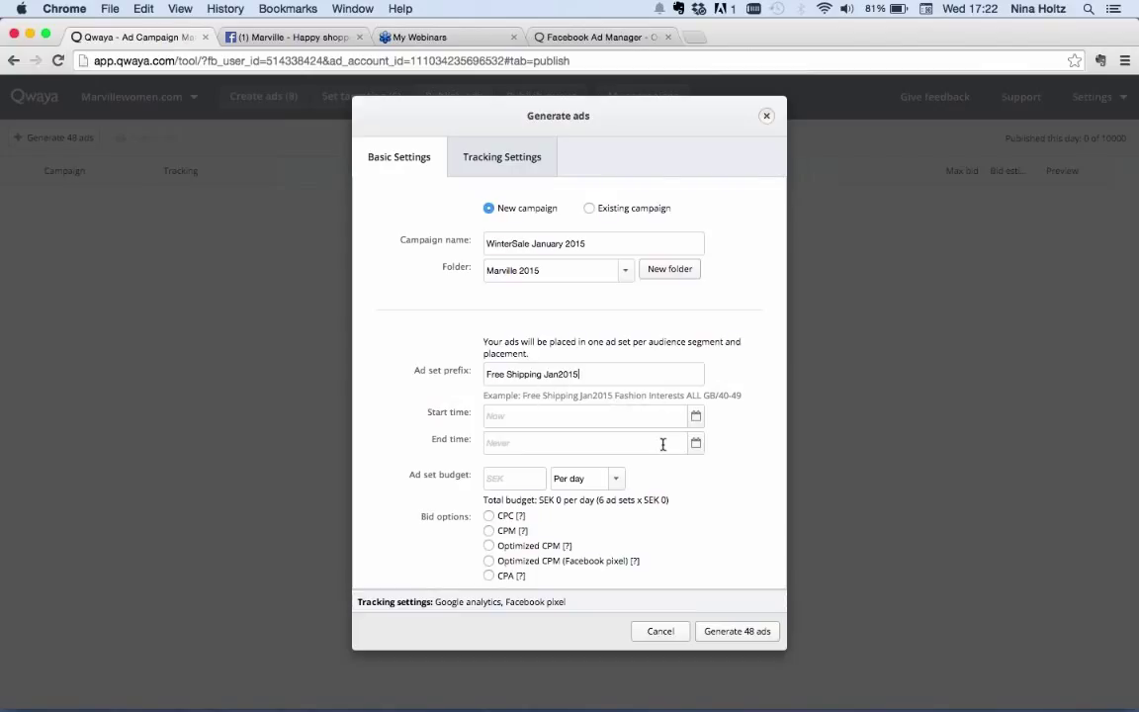
{"action": "left_click", "coordinate": [504, 473]}
{"action": "type", "text": "100"}
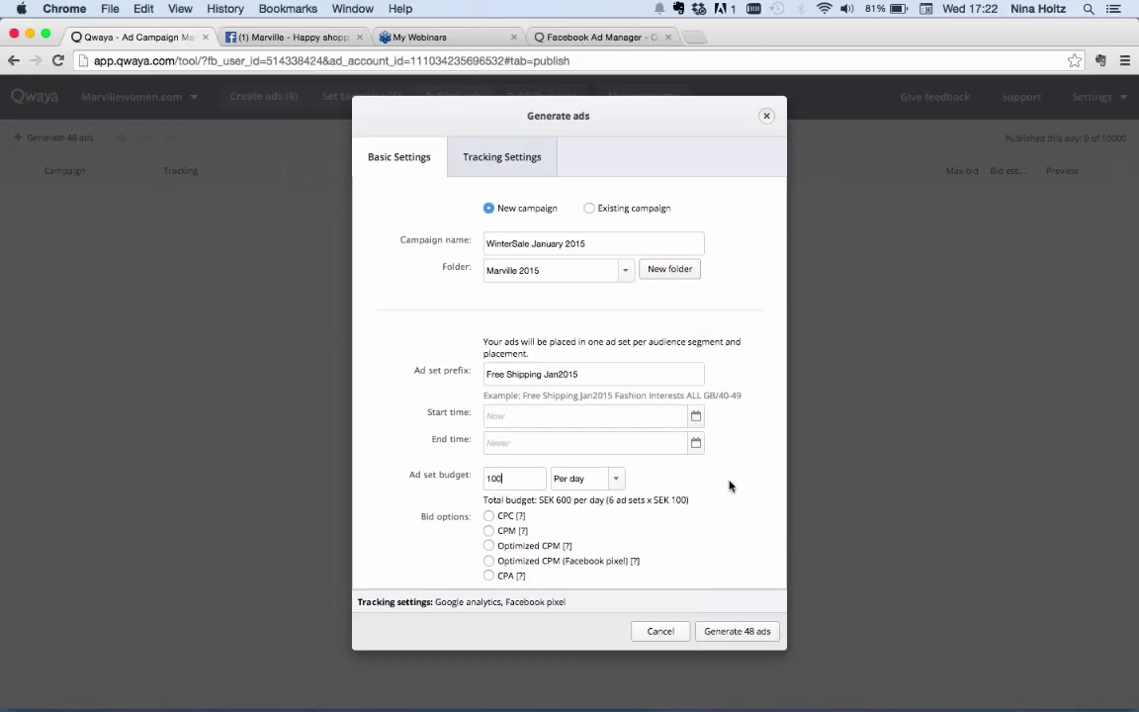
- Try the CPC and CPM bid options and look over the max, median, min and custom bid choices for each
{"action": "scroll", "coordinate": [730, 485], "scroll_direction": "down", "scroll_amount": 1}
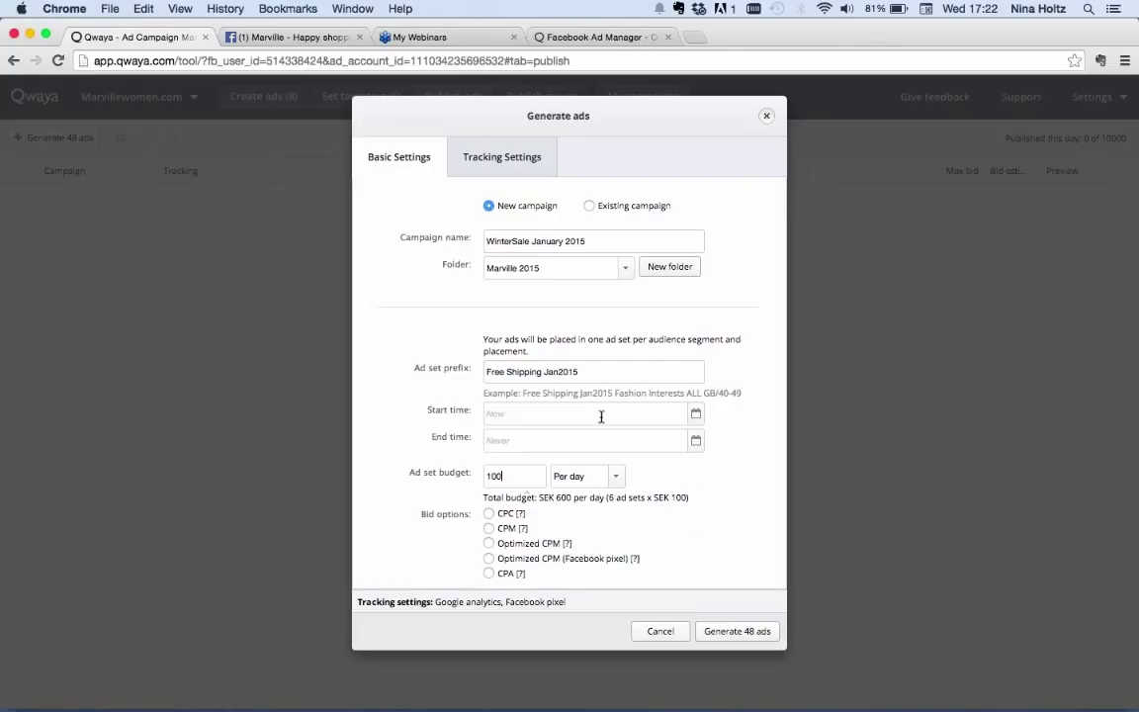
{"action": "left_click", "coordinate": [489, 514]}
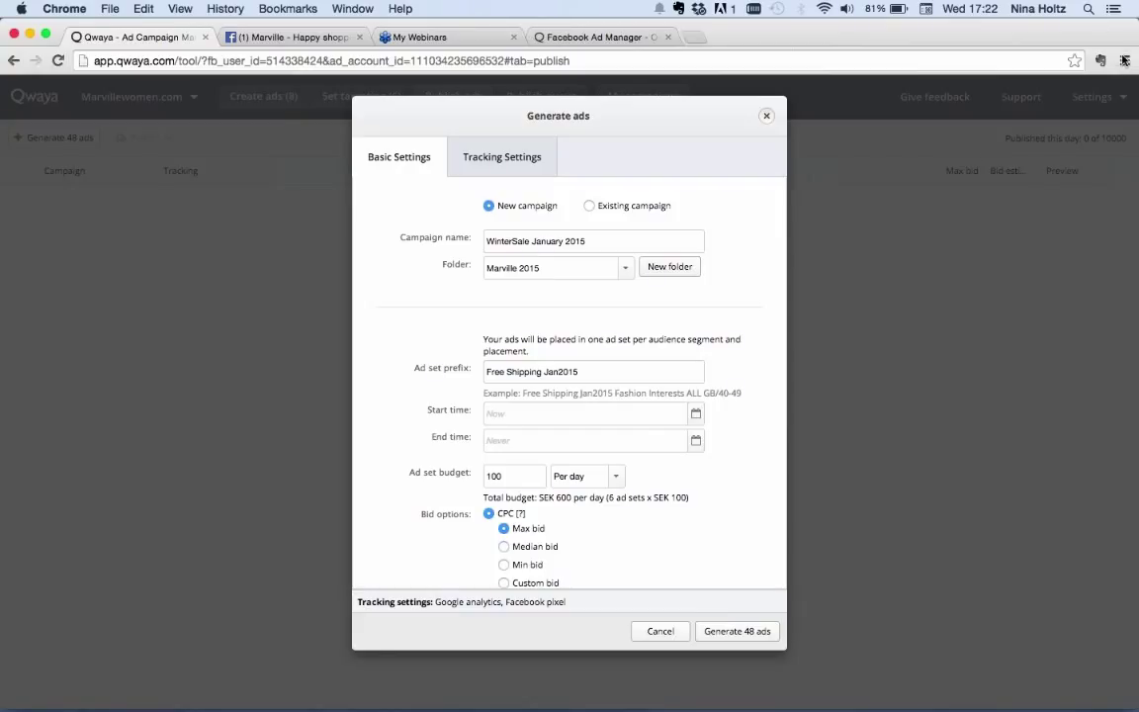
{"action": "scroll", "coordinate": [582, 469], "scroll_direction": "down", "scroll_amount": 1}
{"action": "scroll", "coordinate": [583, 470], "scroll_direction": "down", "scroll_amount": 3}
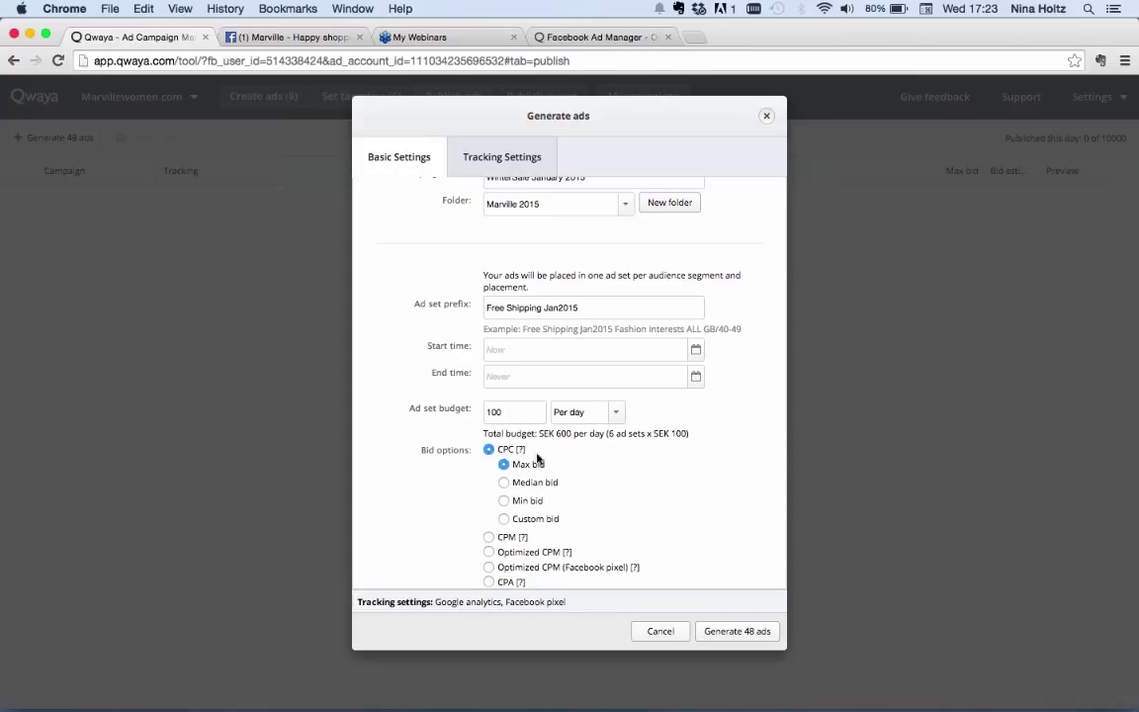
{"action": "scroll", "coordinate": [613, 473], "scroll_direction": "down", "scroll_amount": 1}
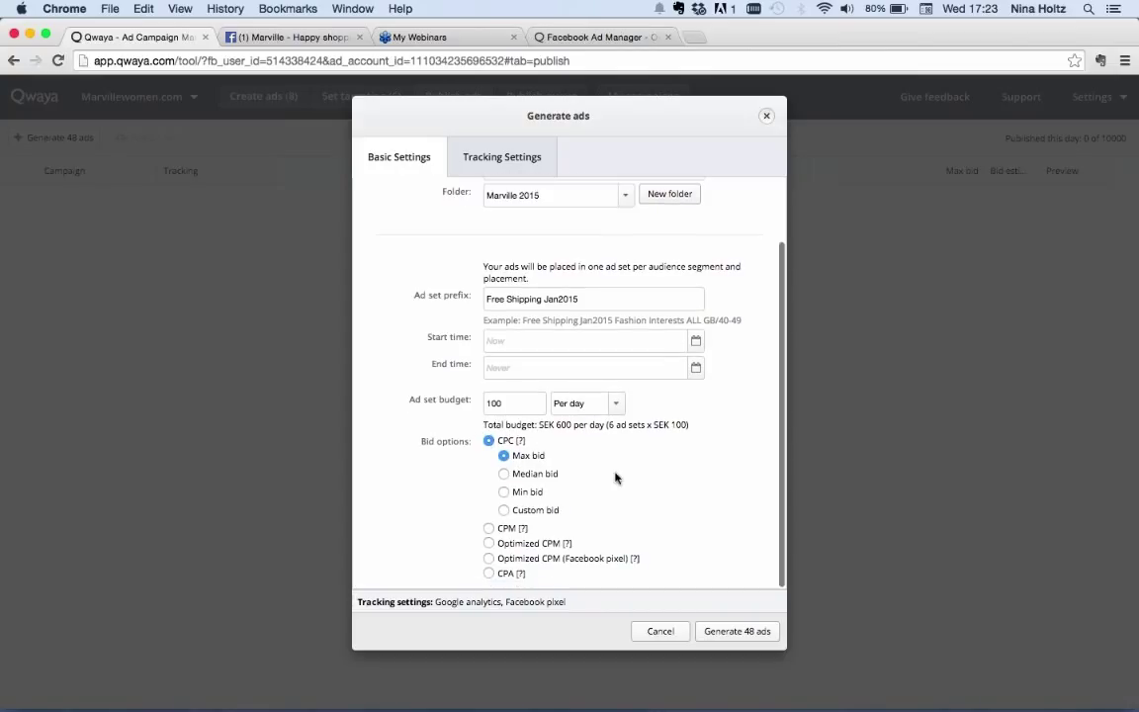
{"action": "left_click", "coordinate": [487, 529]}
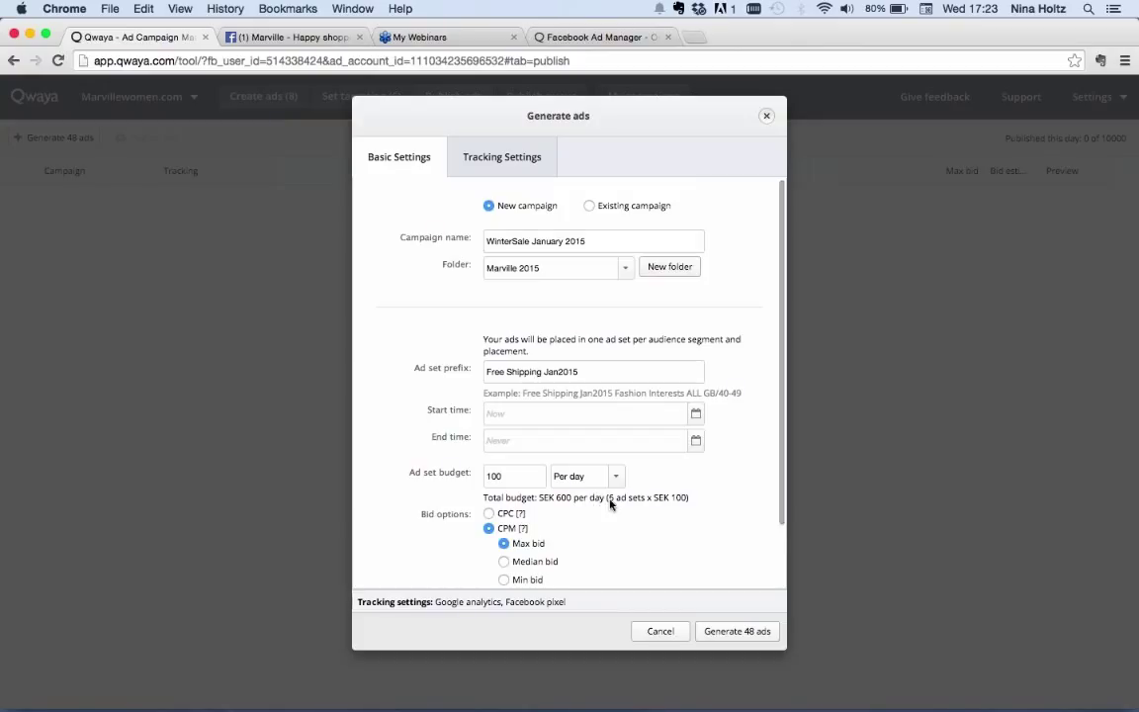
{"action": "scroll", "coordinate": [543, 504], "scroll_direction": "down", "scroll_amount": 3}
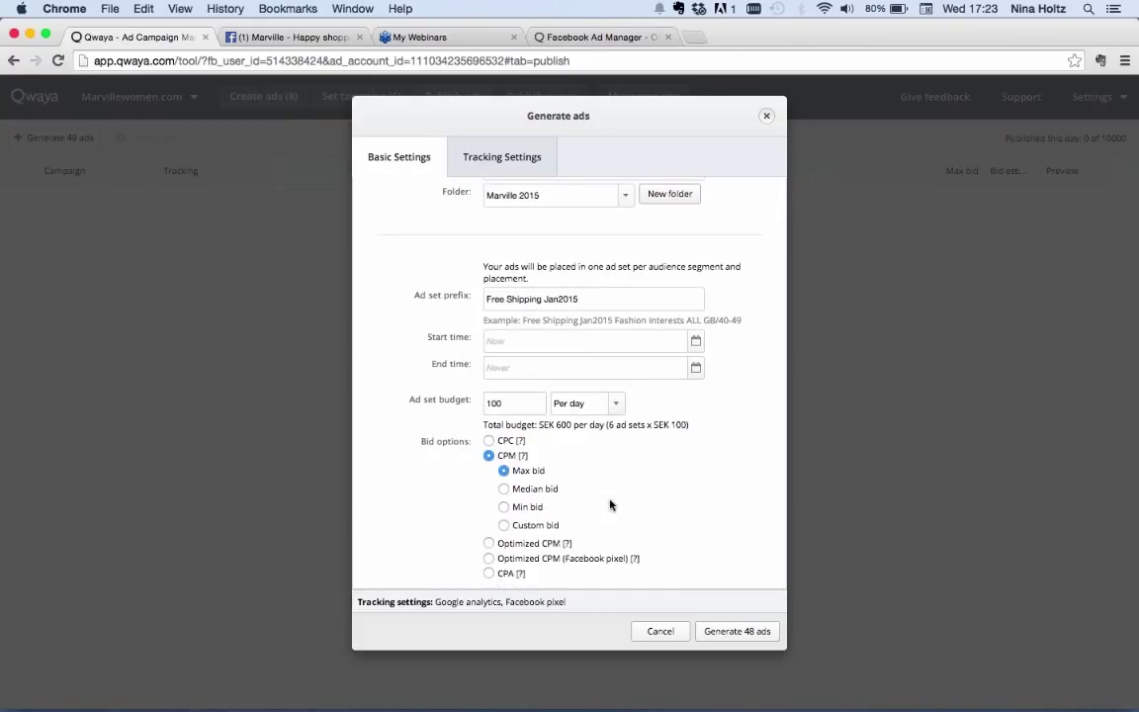
- Choose Optimized CPM bidding with Actions as the objective and review the other objectives available
{"action": "left_click", "coordinate": [487, 543]}
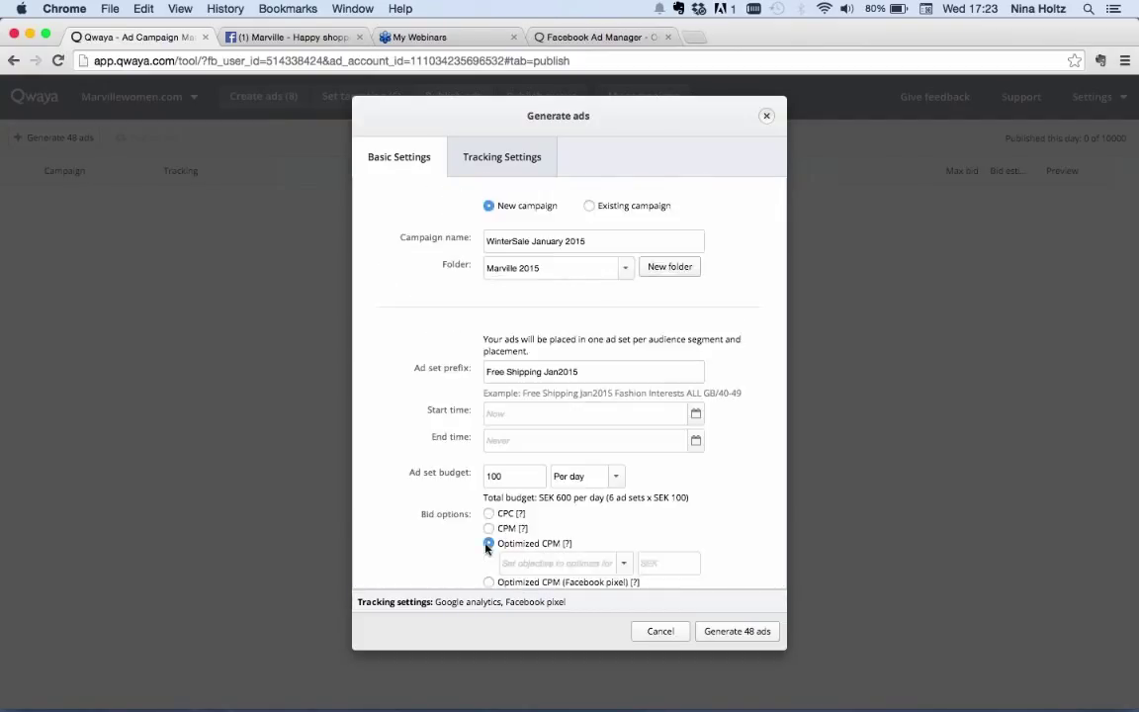
{"action": "scroll", "coordinate": [643, 499], "scroll_direction": "down", "scroll_amount": 1}
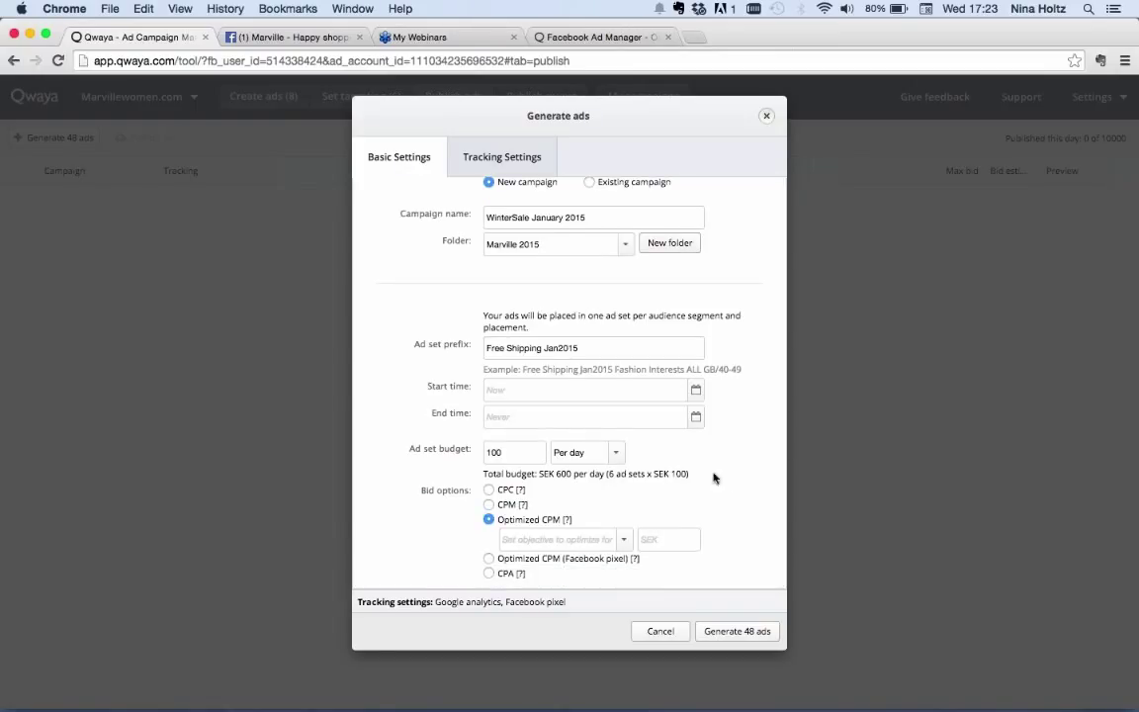
{"action": "left_click", "coordinate": [625, 542]}
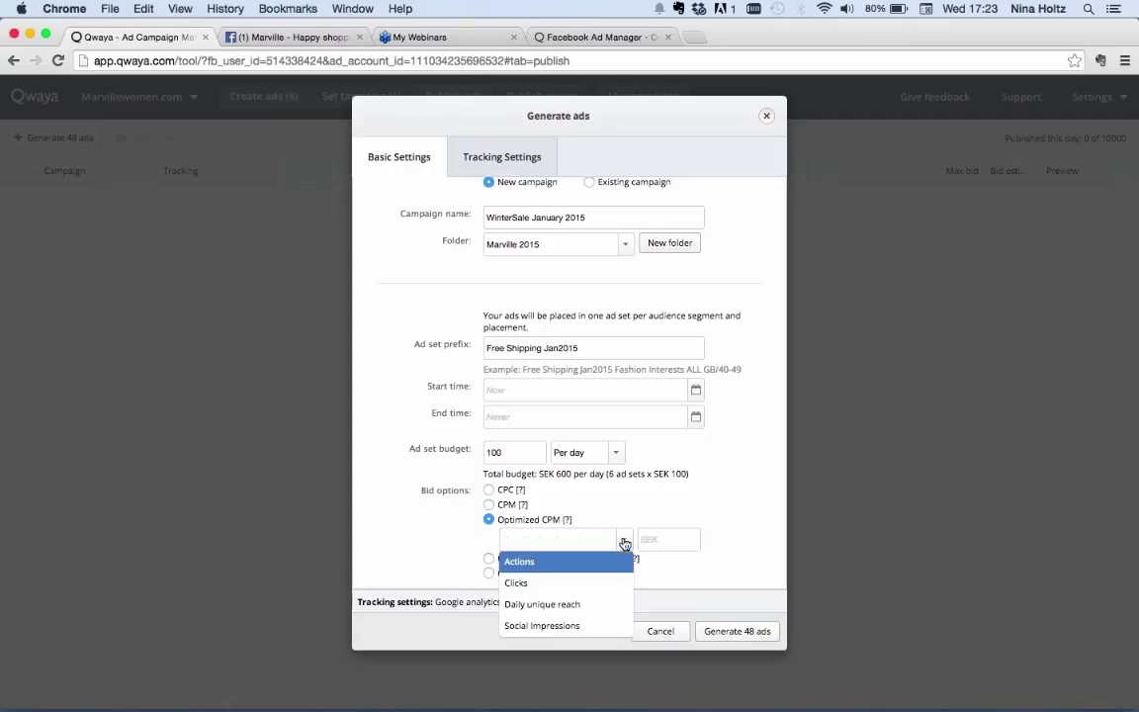
{"action": "left_click", "coordinate": [522, 558]}
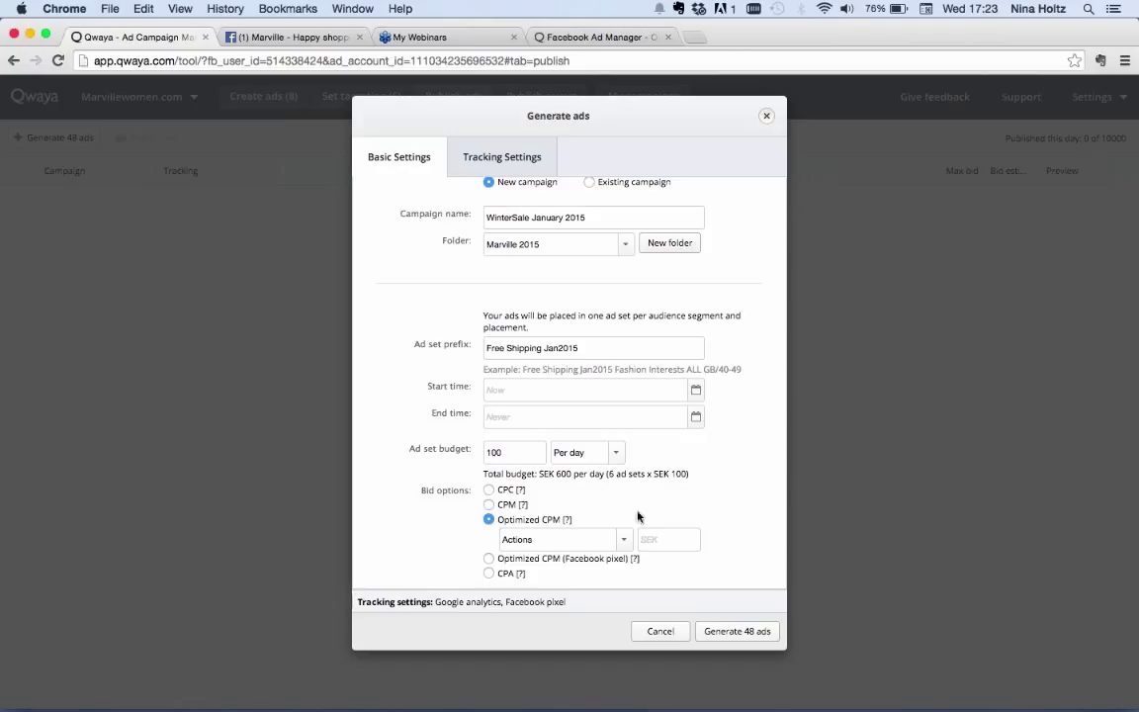
{"action": "left_click", "coordinate": [662, 538]}
{"action": "left_click", "coordinate": [624, 540]}
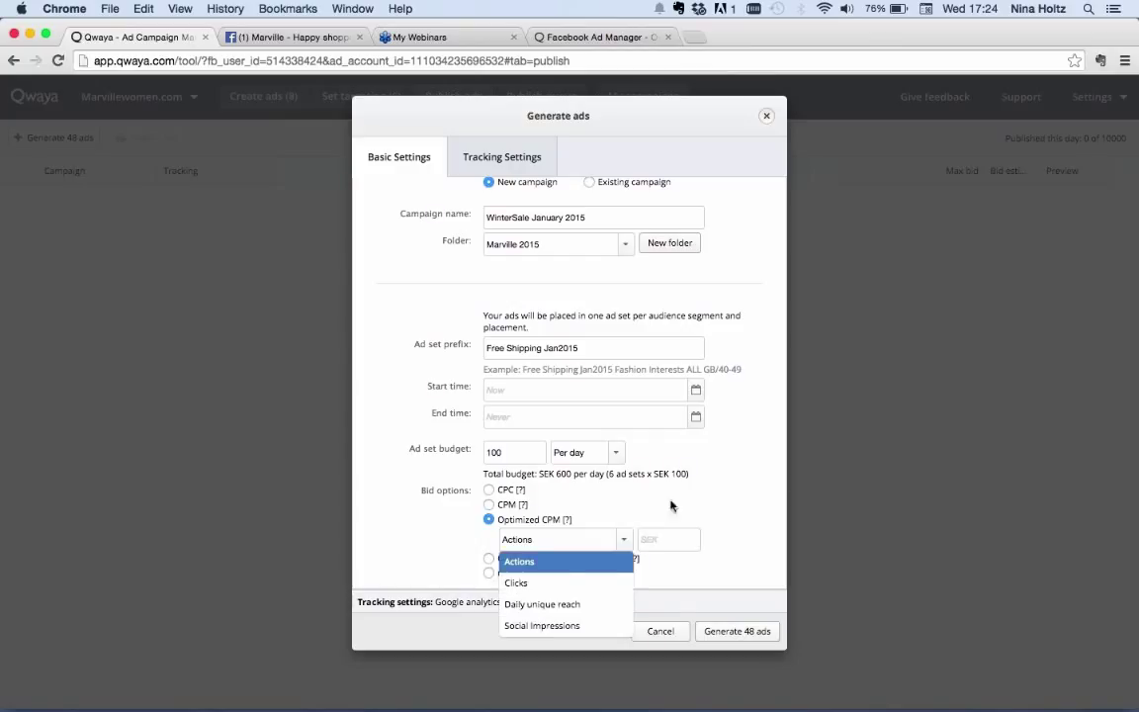
{"action": "left_click", "coordinate": [624, 540]}
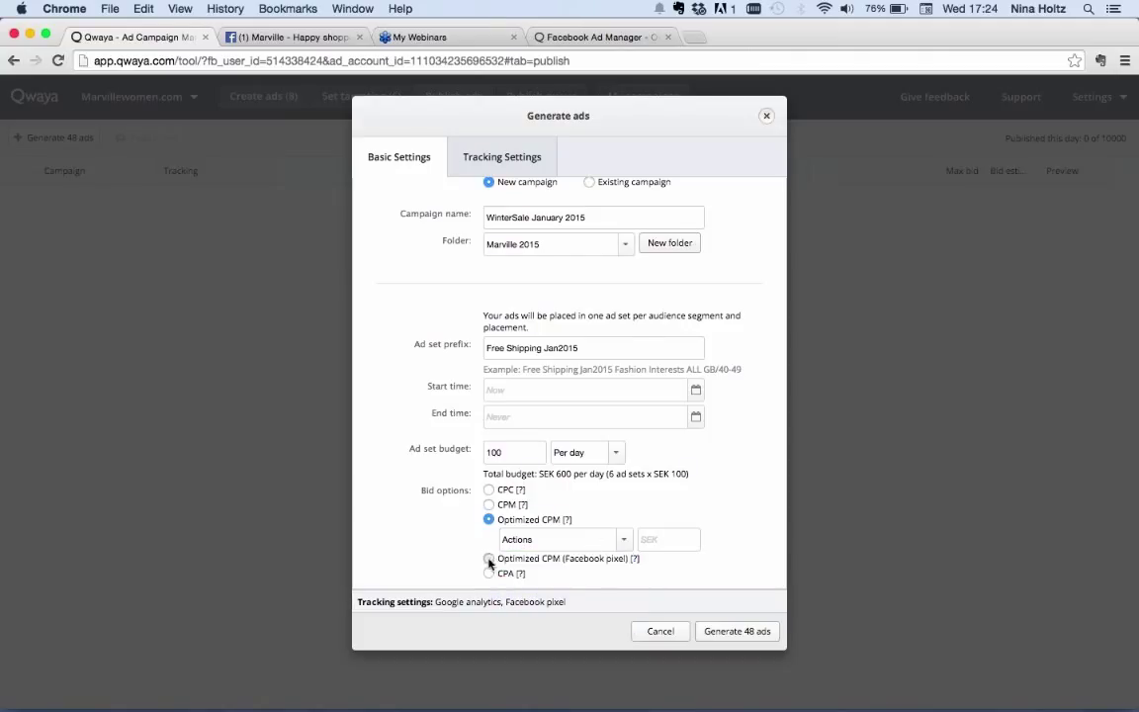
- Try Optimized CPM bidding on the Checkout Facebook pixel, and view the actions available for CPA bidding
{"action": "left_click", "coordinate": [489, 559]}
{"action": "left_click", "coordinate": [627, 555]}
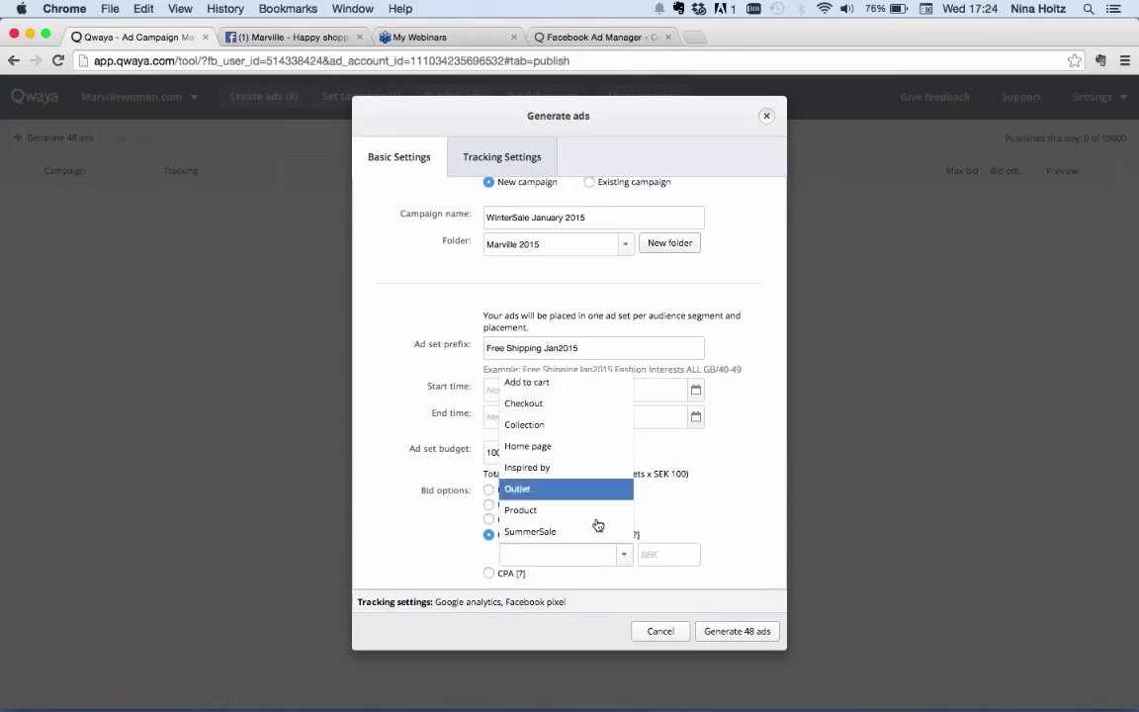
{"action": "left_click", "coordinate": [591, 401]}
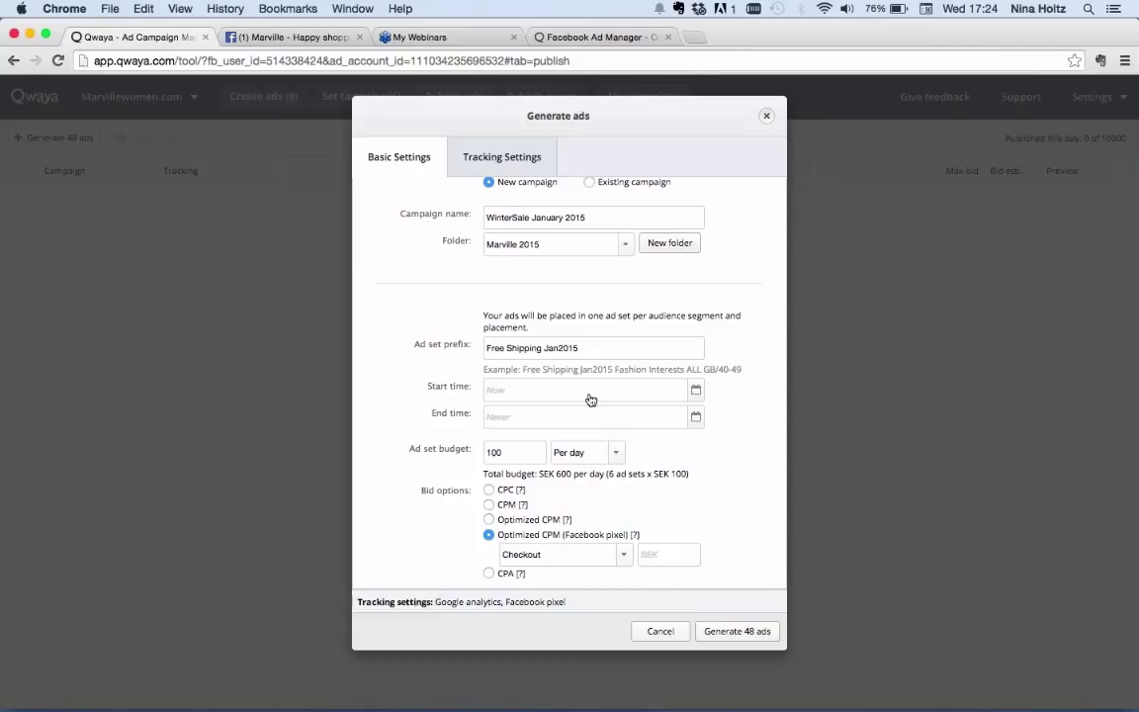
{"action": "left_click", "coordinate": [692, 551]}
{"action": "left_click", "coordinate": [489, 573]}
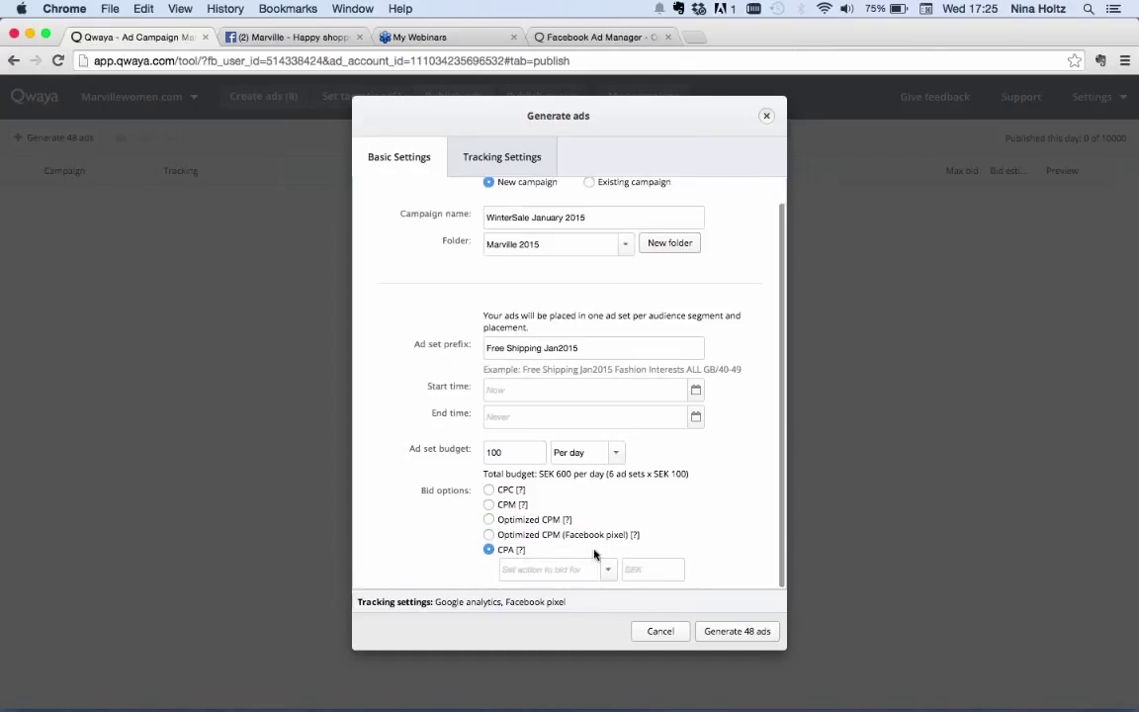
{"action": "left_click", "coordinate": [605, 571]}
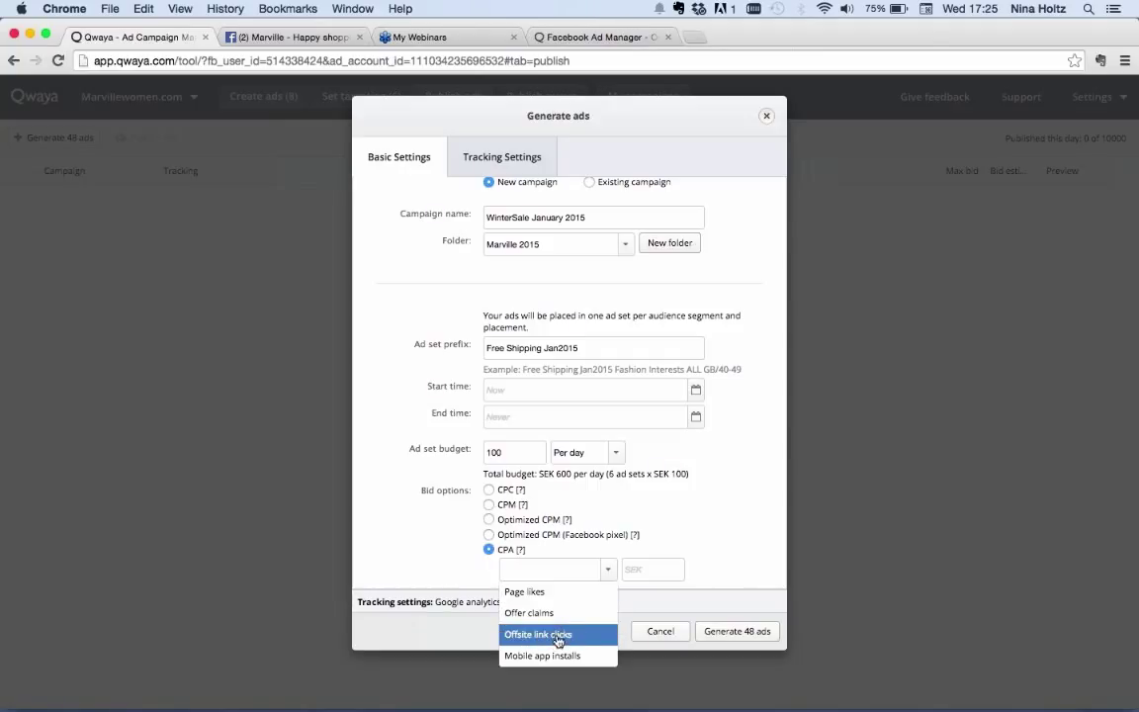
- Switch the bidding back to Optimized CPM for Actions and set the bid to SEK 5
{"action": "left_click", "coordinate": [520, 519]}
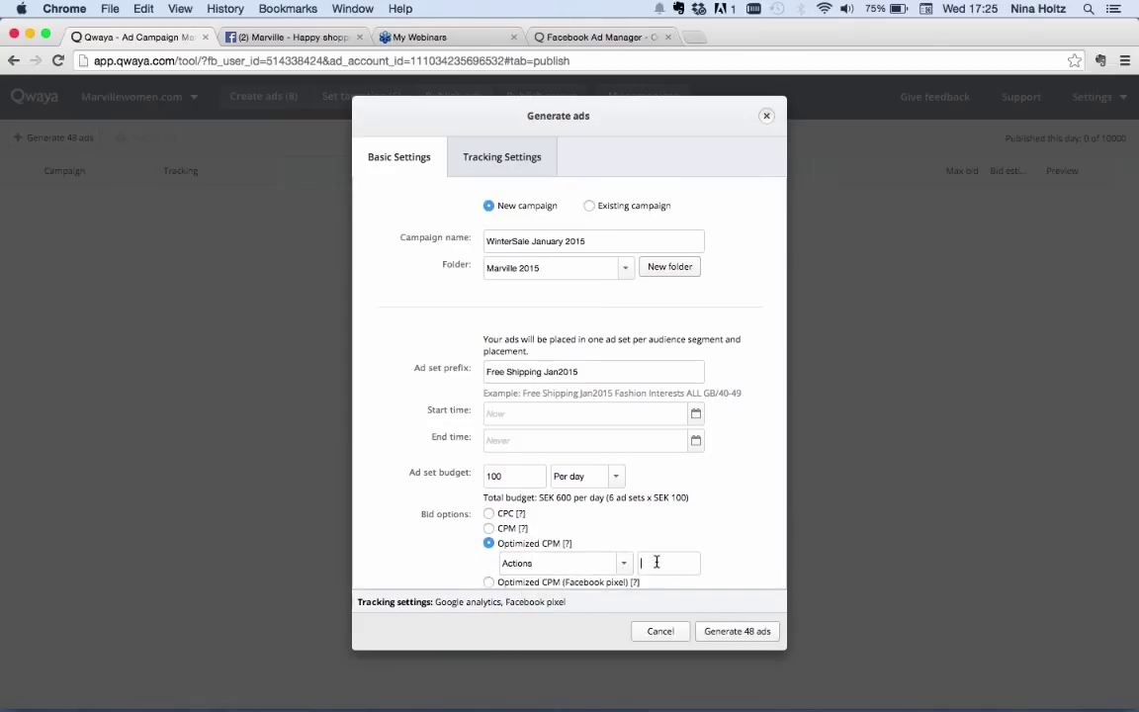
{"action": "scroll", "coordinate": [712, 553], "scroll_direction": "down", "scroll_amount": 1}
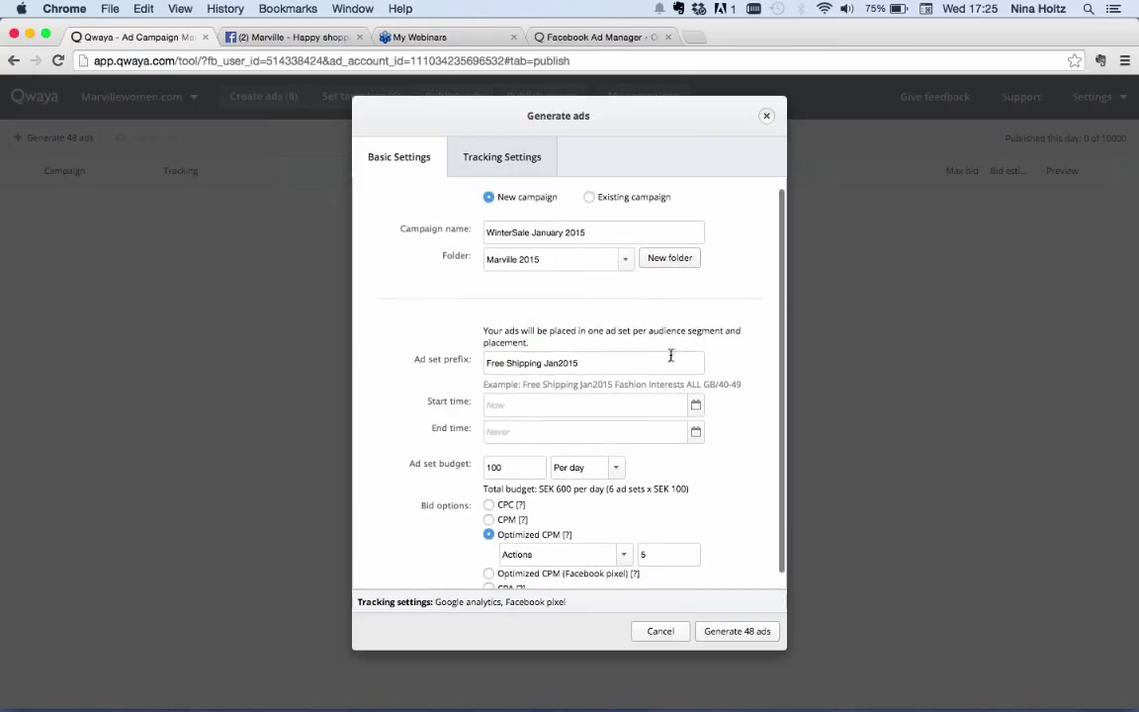
- Open the tracking settings for the new ads and reload the available Facebook tracking pixels by toggling pixel tracking off and on
{"action": "left_click", "coordinate": [514, 161]}
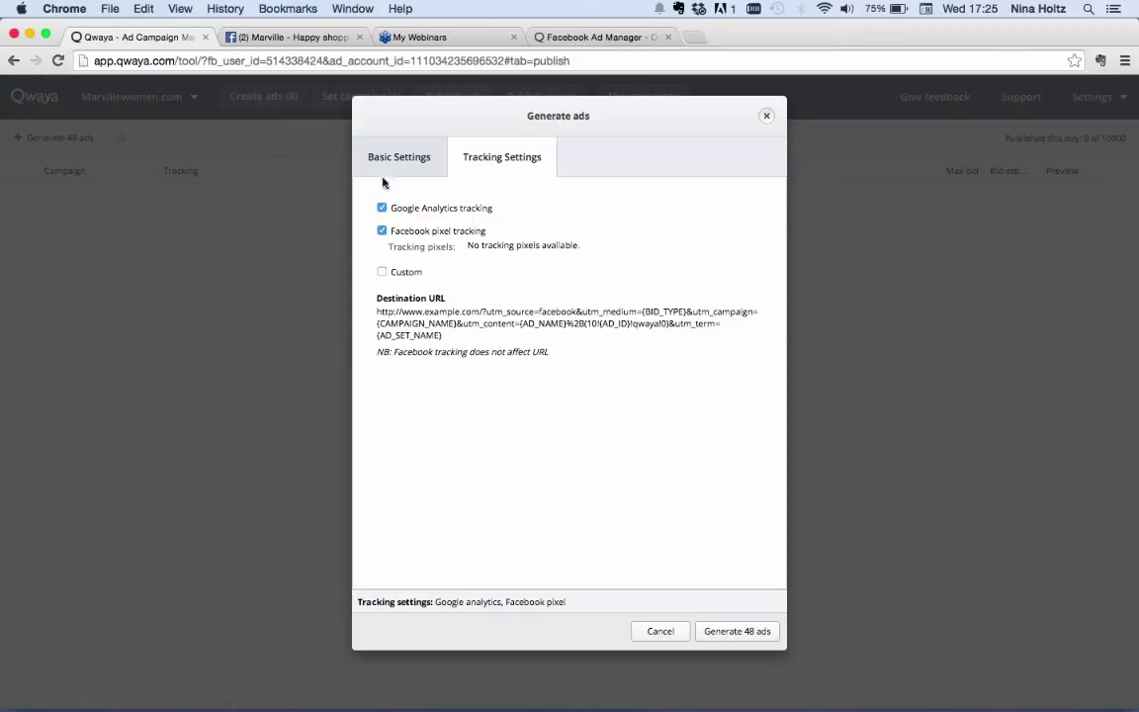
{"action": "left_click", "coordinate": [382, 230]}
{"action": "left_click", "coordinate": [382, 231]}
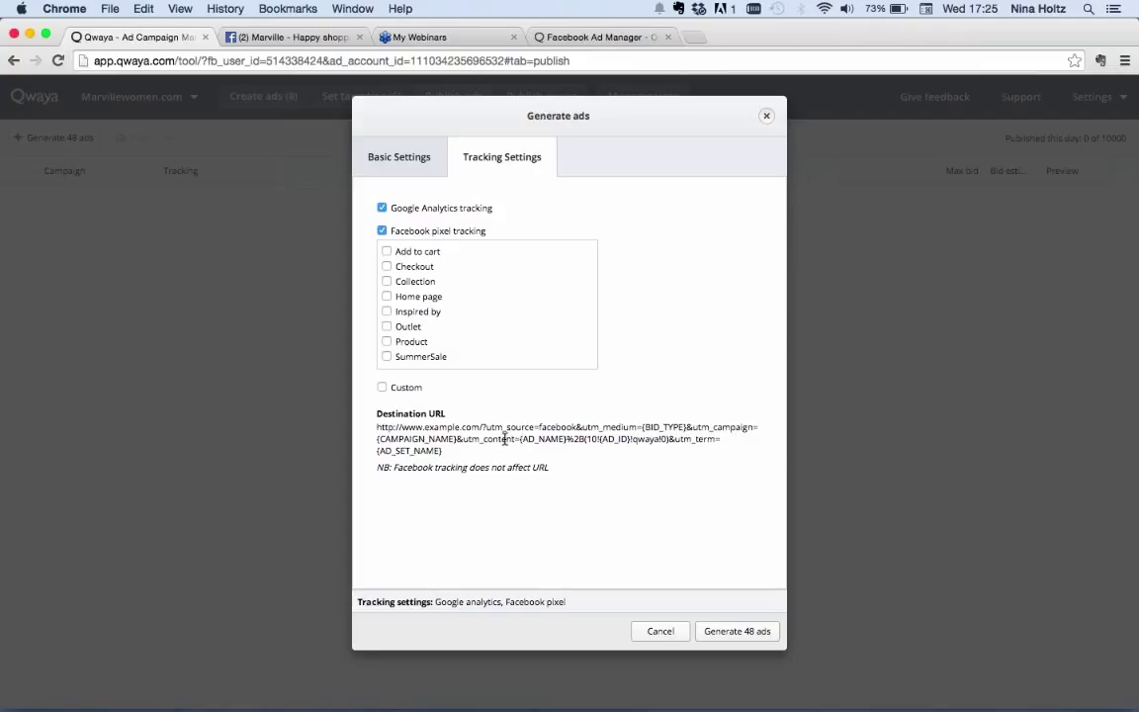
- Add a custom tracking tag with the key utm_medium and the value ppc
{"action": "left_click", "coordinate": [381, 387]}
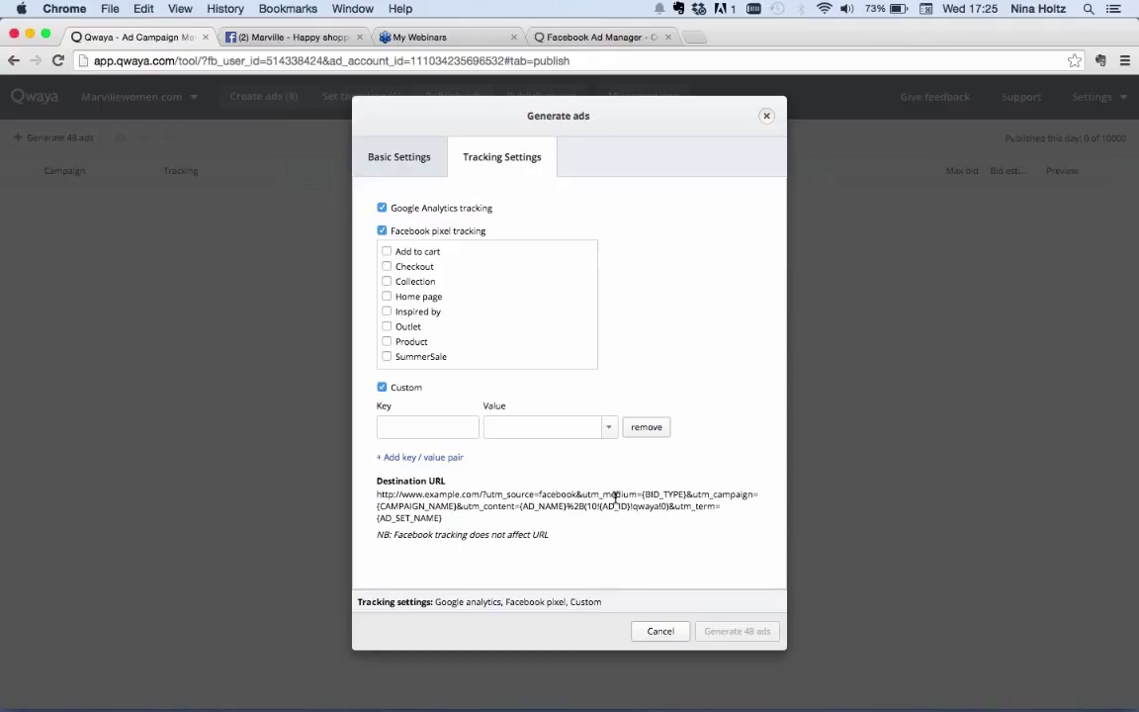
{"action": "left_click", "coordinate": [437, 428]}
{"action": "type", "text": "utm"}
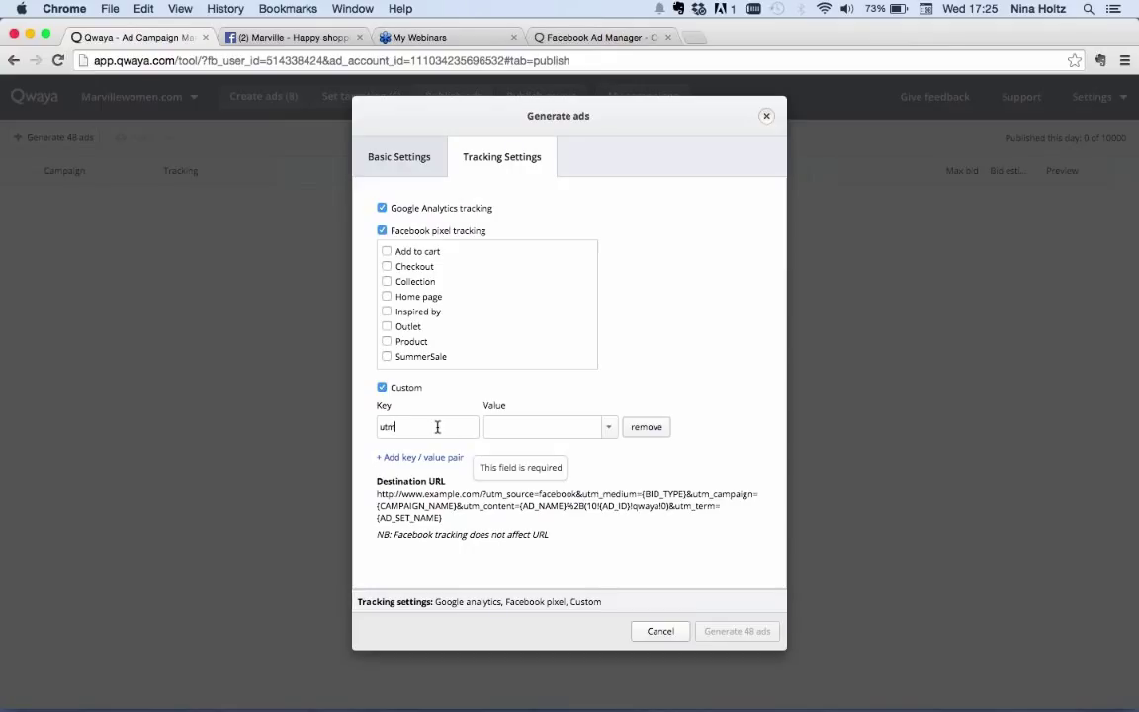
{"action": "type", "text": "_medium"}
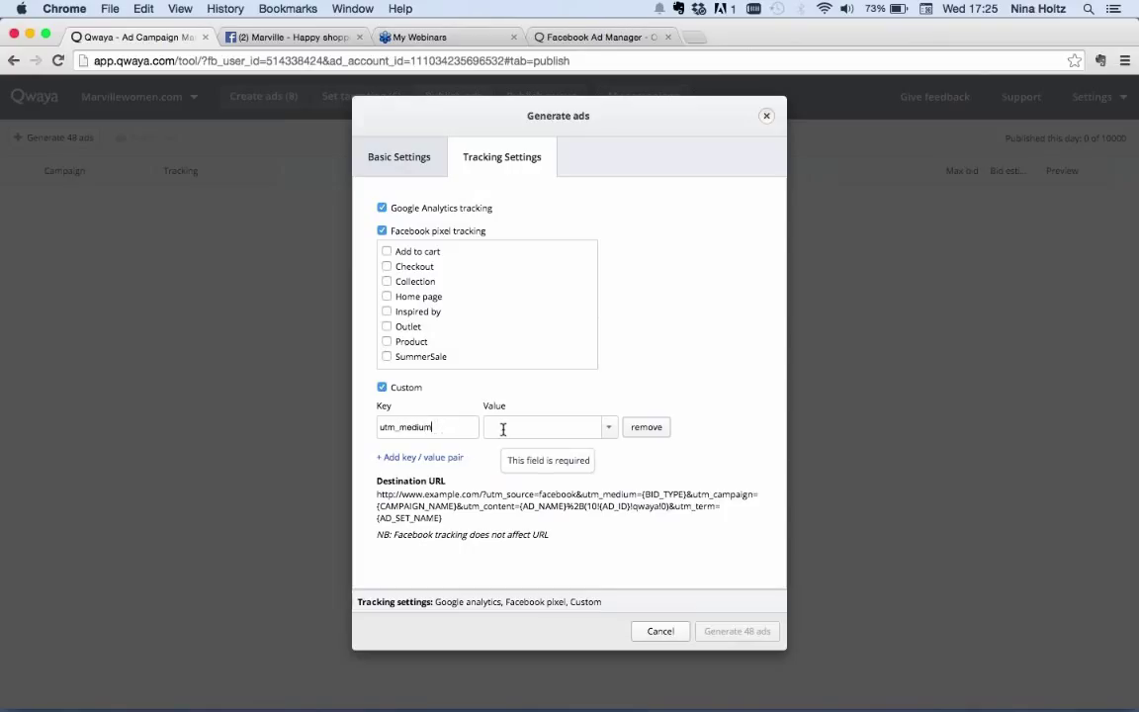
{"action": "type", "text": "ppc"}
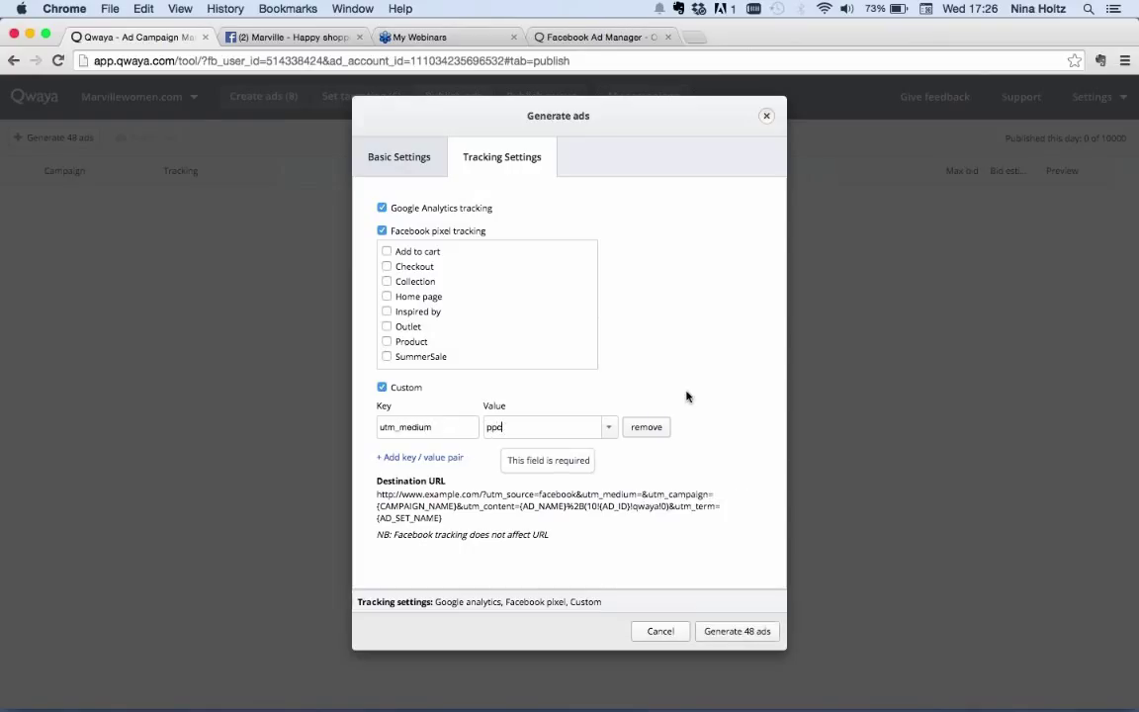
{"action": "left_click", "coordinate": [687, 395]}
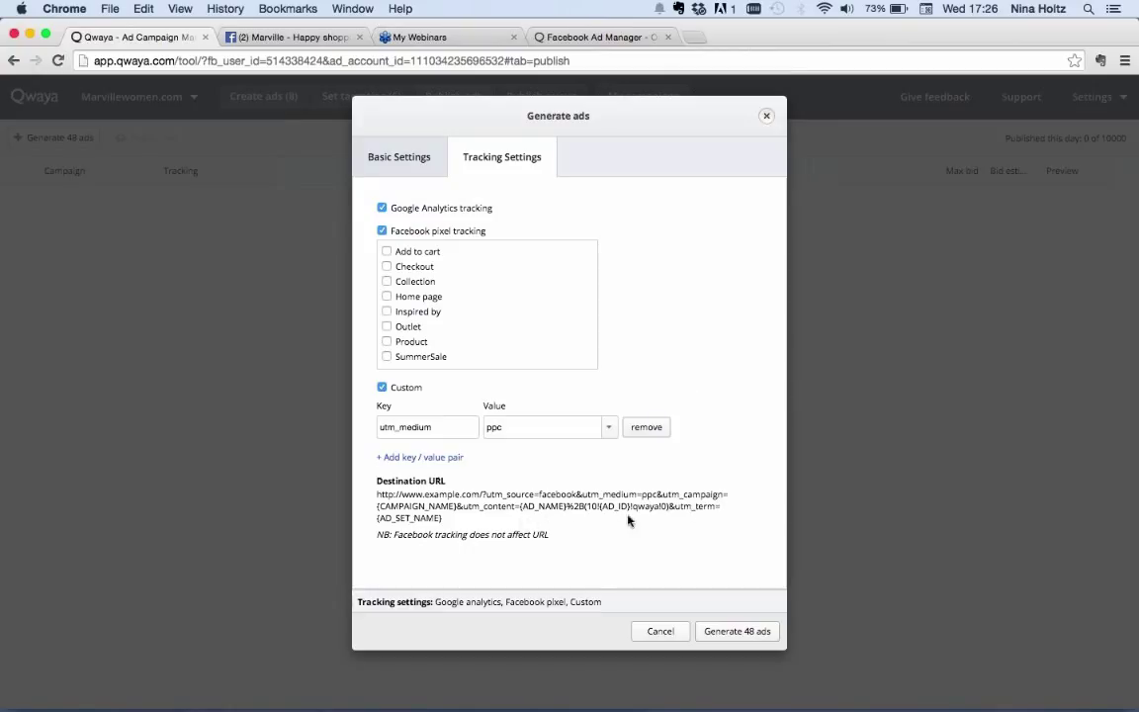
- Examine the utm_medium and utm_content parts of the destination URL and the dynamic values offered for the custom tag
{"action": "left_click_drag", "start_coordinate": [655, 494], "coordinate": [581, 494]}
{"action": "left_click", "coordinate": [610, 428]}
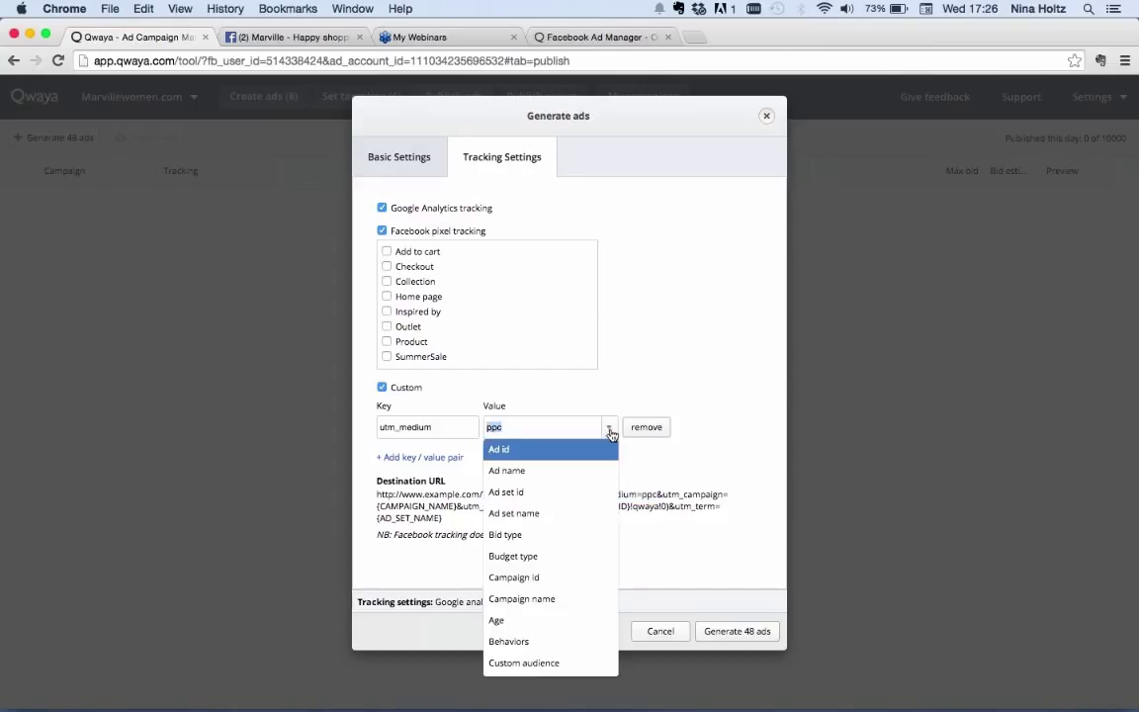
{"action": "scroll", "coordinate": [594, 506], "scroll_direction": "down", "scroll_amount": 3}
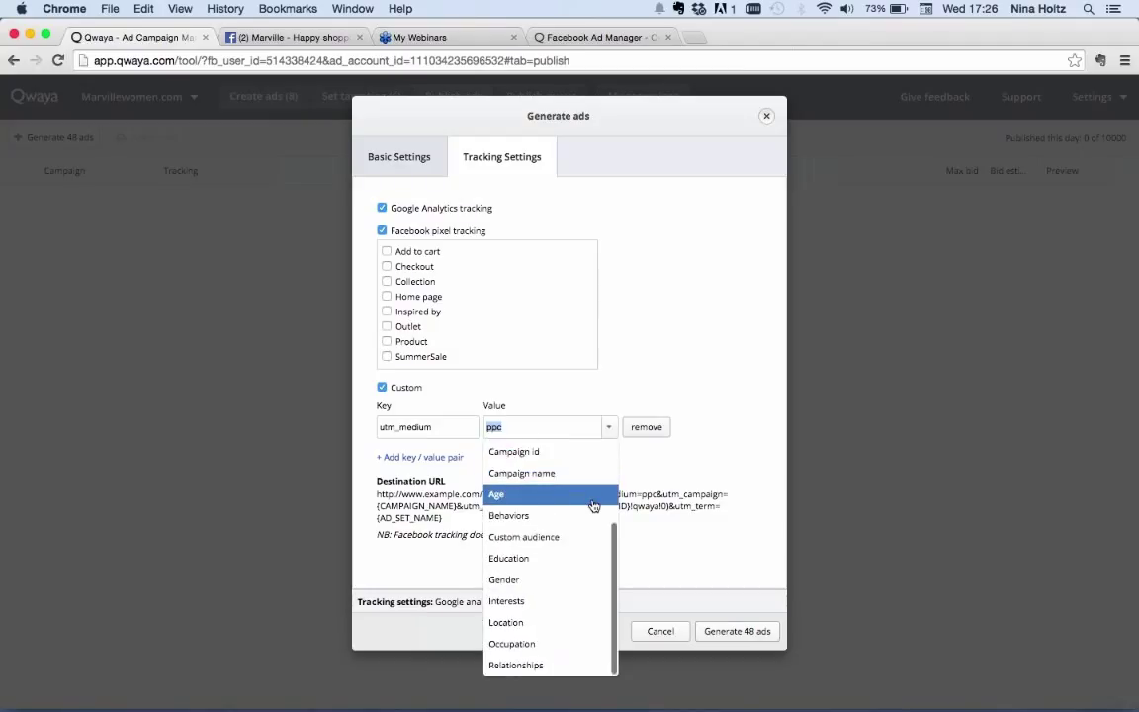
{"action": "scroll", "coordinate": [593, 507], "scroll_direction": "up", "scroll_amount": 3}
{"action": "scroll", "coordinate": [594, 506], "scroll_direction": "down", "scroll_amount": 3}
{"action": "left_click", "coordinate": [610, 427]}
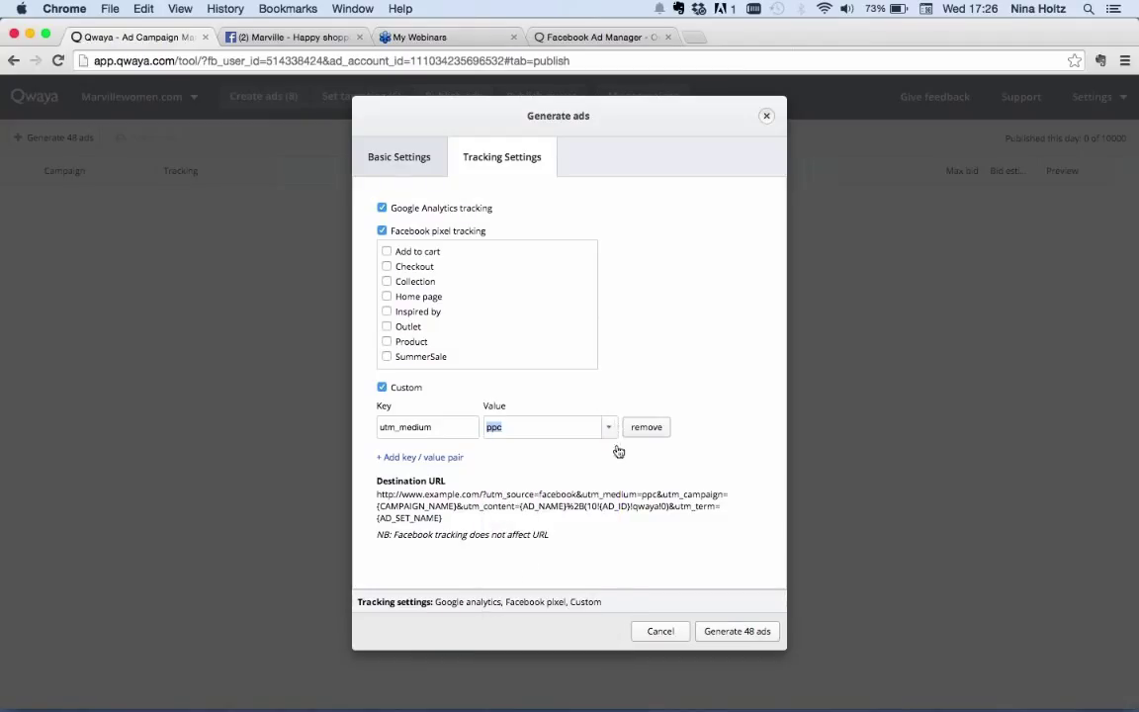
{"action": "left_click_drag", "start_coordinate": [465, 507], "coordinate": [517, 506]}
{"action": "left_click", "coordinate": [463, 508]}
{"action": "left_click_drag", "start_coordinate": [463, 507], "coordinate": [669, 504]}
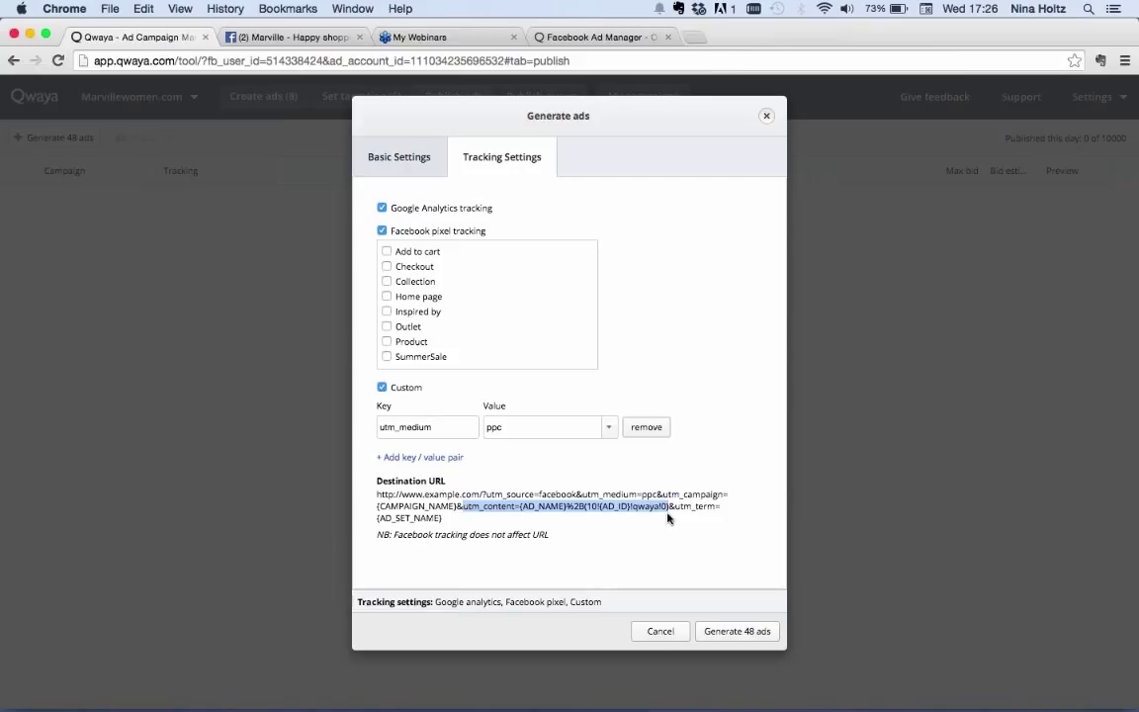
- Turn off custom and Facebook pixel tracking, keeping only Google Analytics, and generate the 48 ads
{"action": "left_click", "coordinate": [384, 388]}
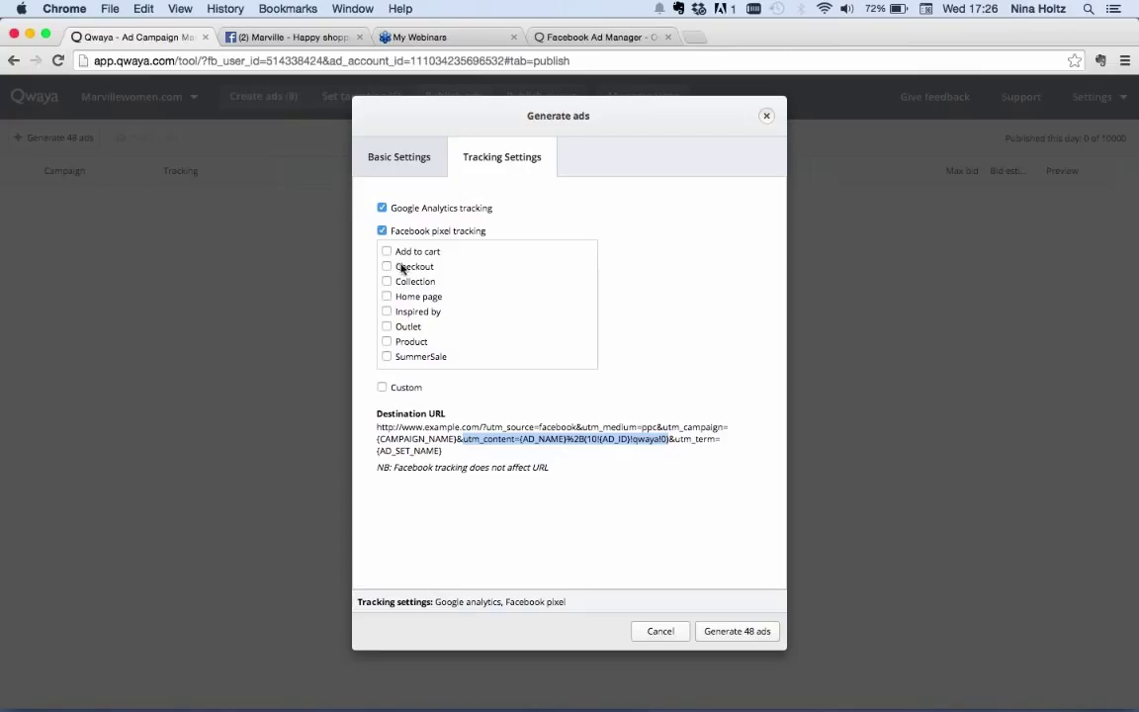
{"action": "left_click", "coordinate": [382, 230]}
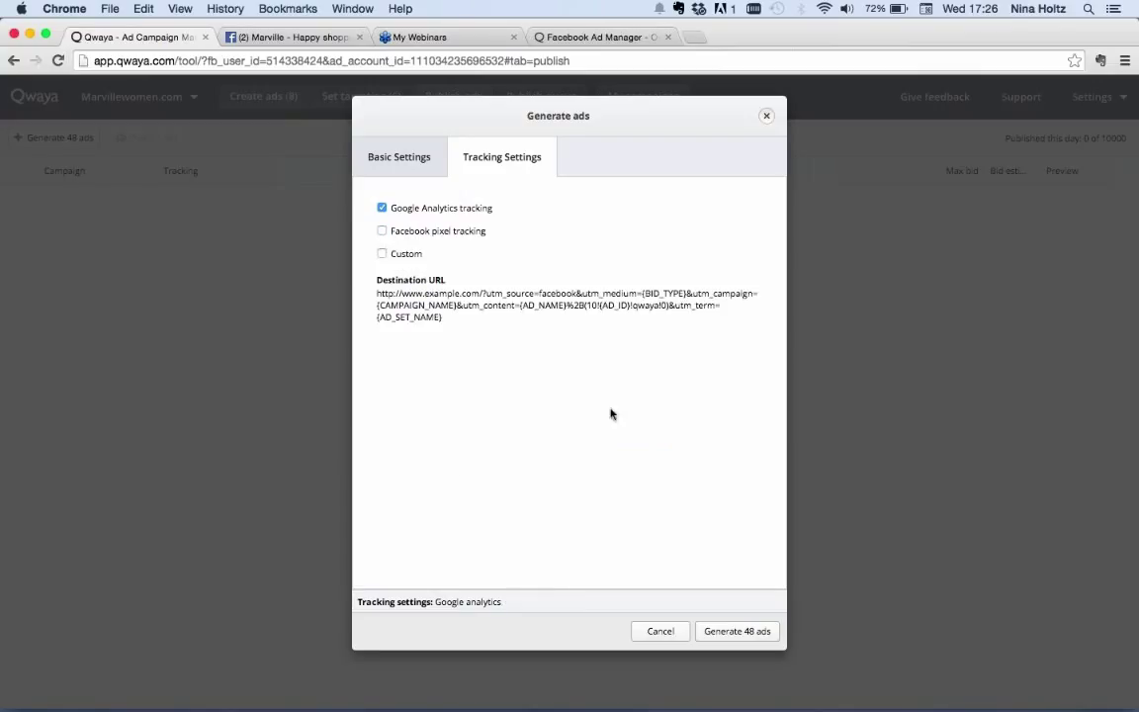
{"action": "left_click", "coordinate": [748, 633]}
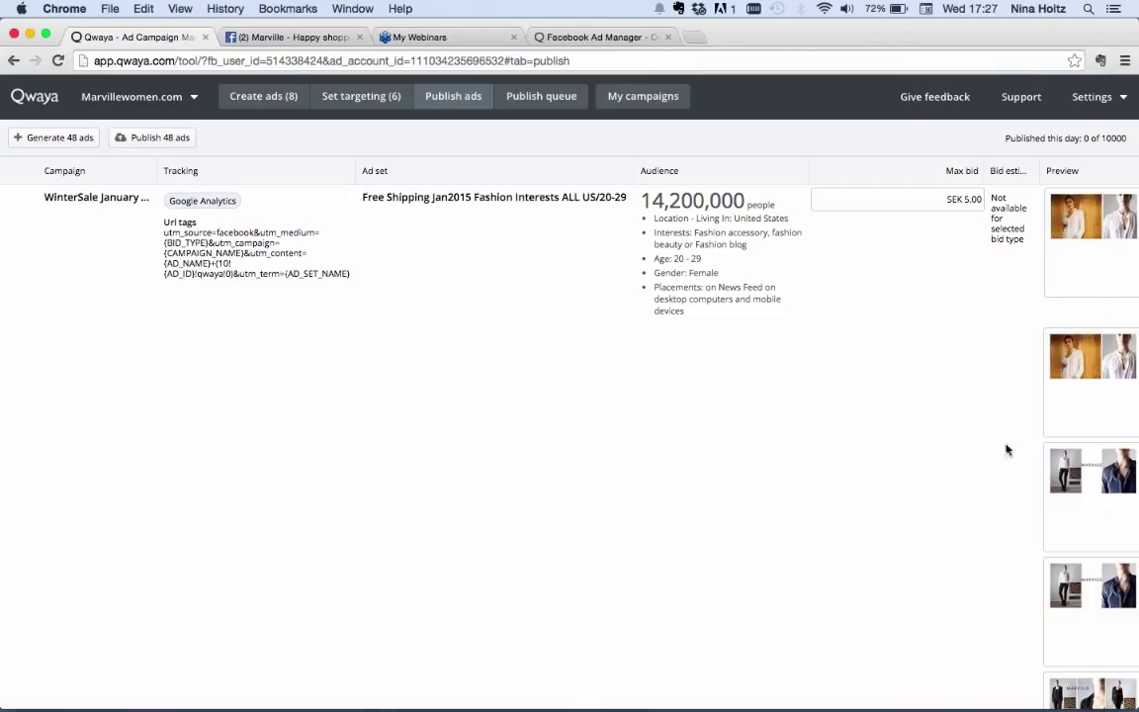
- Review the generated ads per ad set and preview an "Update your wardrobe!" ad in the desktop feed
{"action": "scroll", "coordinate": [811, 356], "scroll_direction": "down", "scroll_amount": 5}
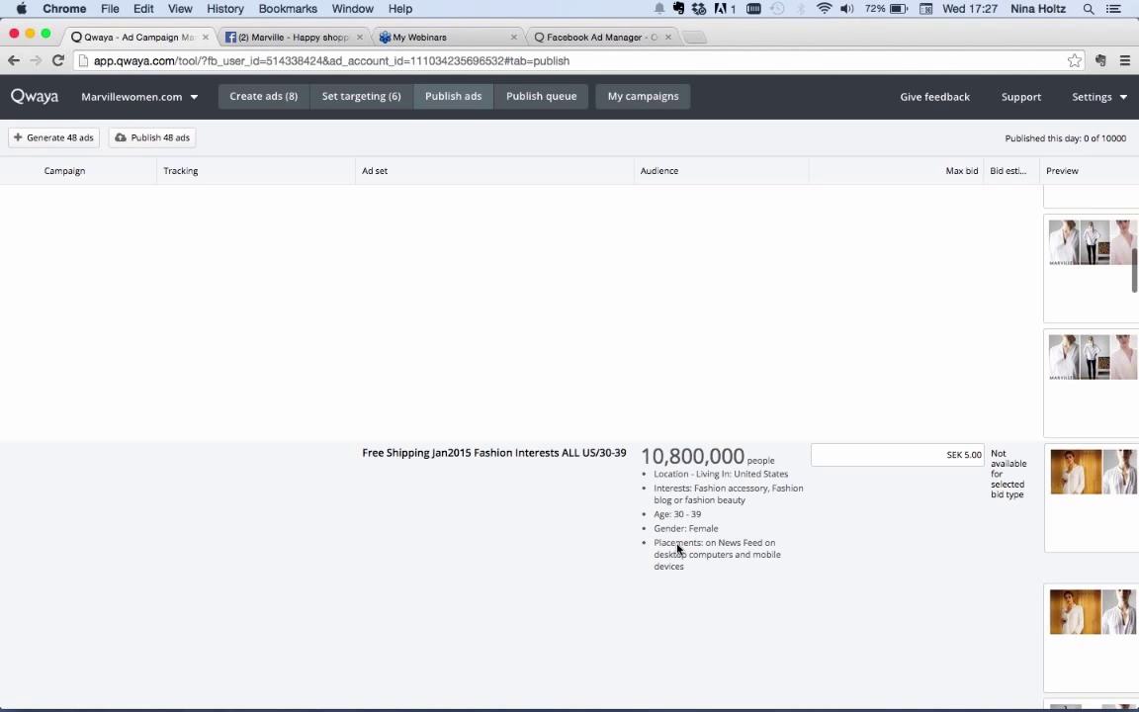
{"action": "scroll", "coordinate": [677, 549], "scroll_direction": "right", "scroll_amount": 5}
{"action": "scroll", "coordinate": [677, 549], "scroll_direction": "down", "scroll_amount": 2}
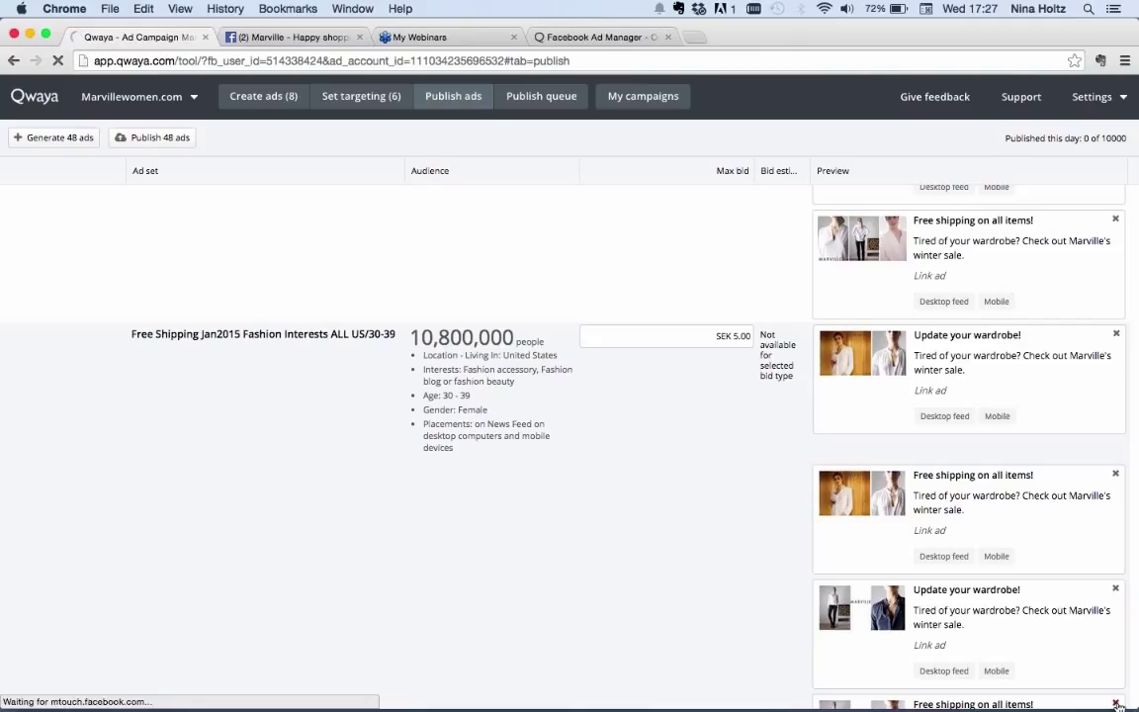
{"action": "left_click", "coordinate": [941, 671]}
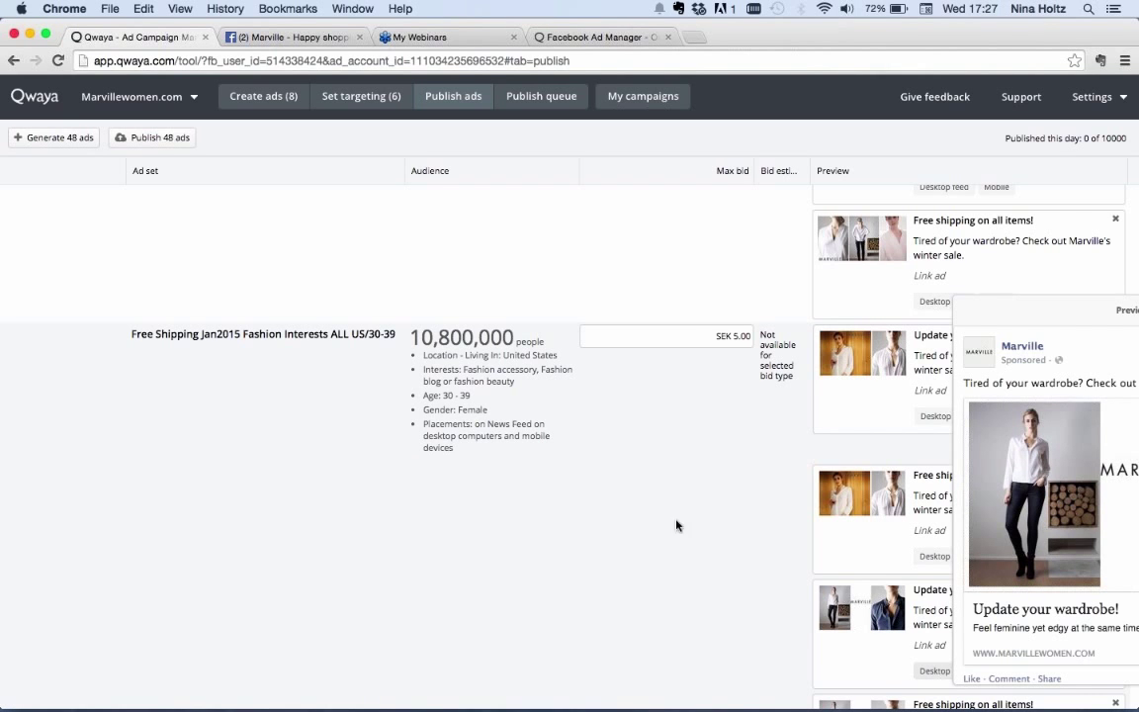
{"action": "scroll", "coordinate": [643, 501], "scroll_direction": "down", "scroll_amount": 4}
{"action": "scroll", "coordinate": [643, 501], "scroll_direction": "up", "scroll_amount": 7}
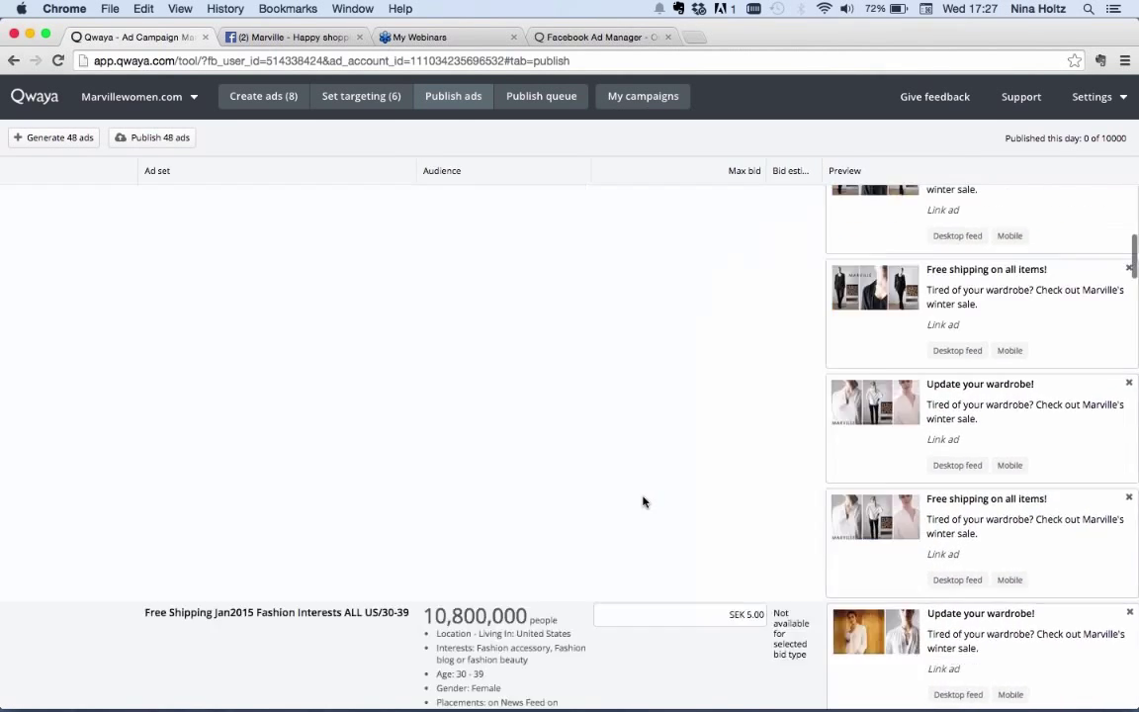
{"action": "scroll", "coordinate": [642, 502], "scroll_direction": "up", "scroll_amount": 5}
{"action": "scroll", "coordinate": [643, 501], "scroll_direction": "left", "scroll_amount": 3}
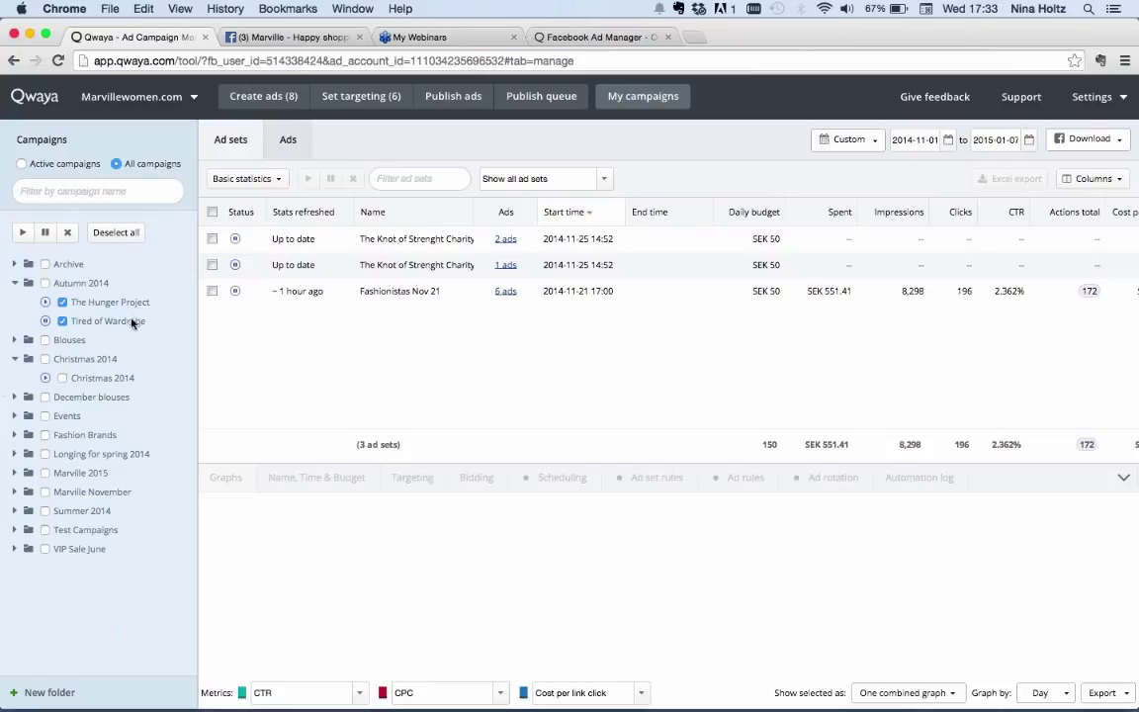
- Look inside the Blouses campaign folder, and view the basic statistics columns of the listed ad sets
{"action": "left_click", "coordinate": [14, 341]}
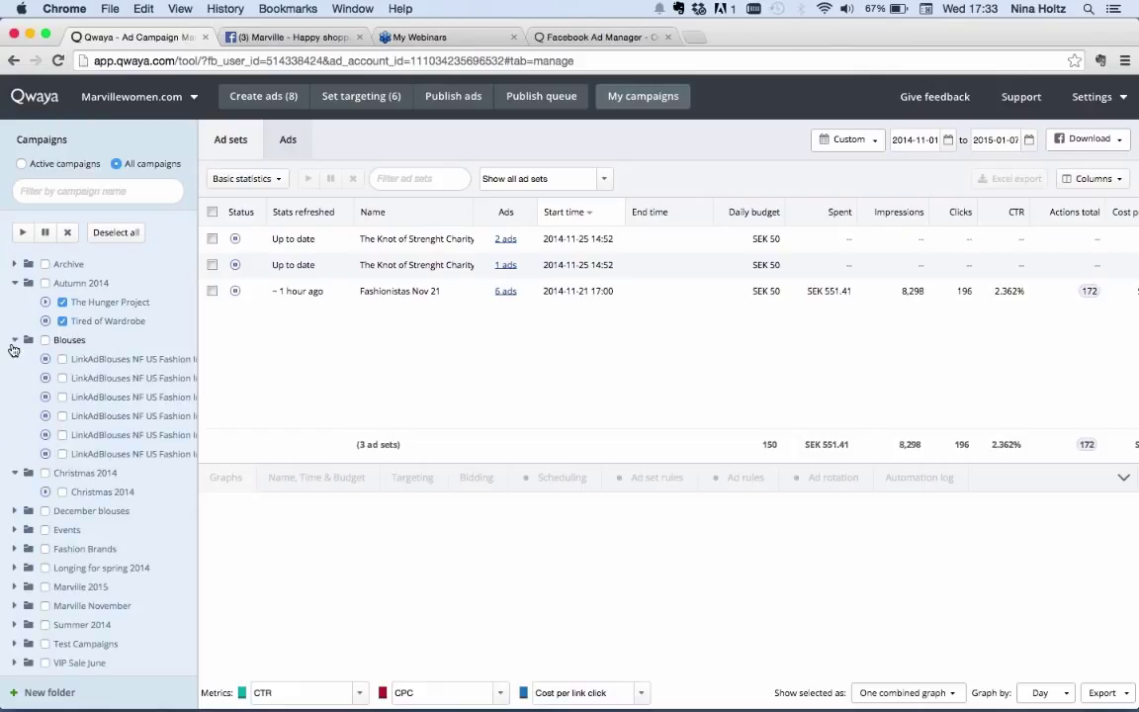
{"action": "left_click", "coordinate": [14, 341]}
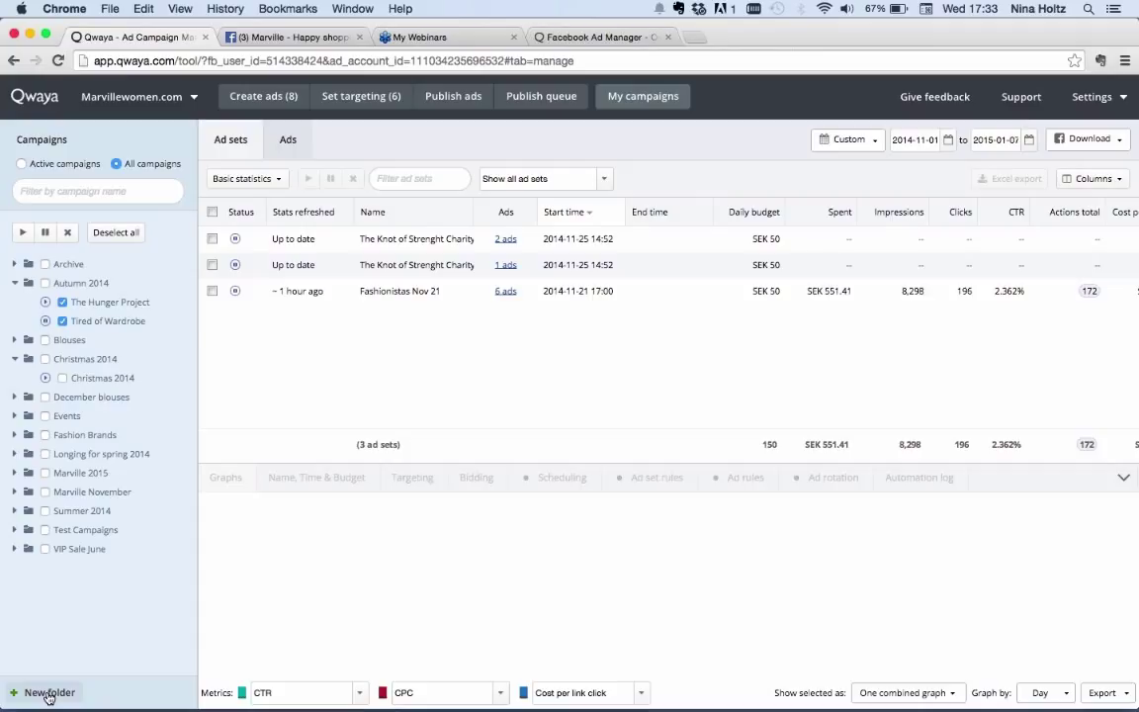
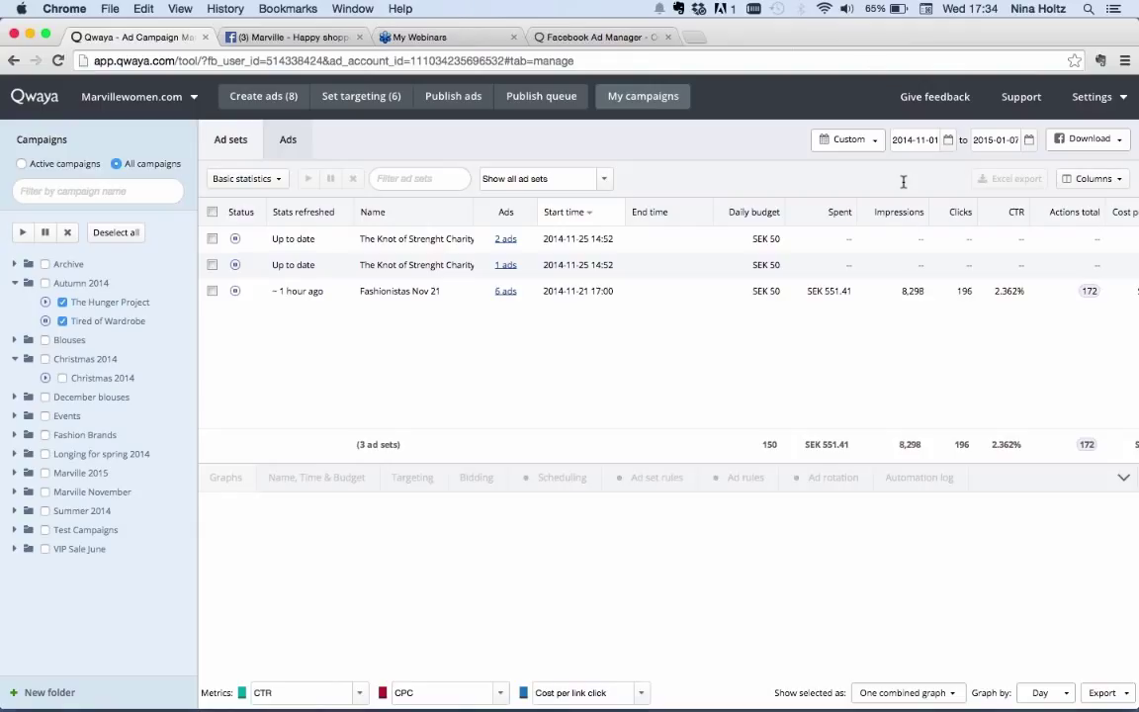
{"action": "scroll", "coordinate": [872, 310], "scroll_direction": "right", "scroll_amount": 3}
{"action": "scroll", "coordinate": [850, 308], "scroll_direction": "left", "scroll_amount": 3}
- Switch the ad sets table to the Goals statistics view and look over its columns and the other available views
{"action": "left_click", "coordinate": [268, 181]}
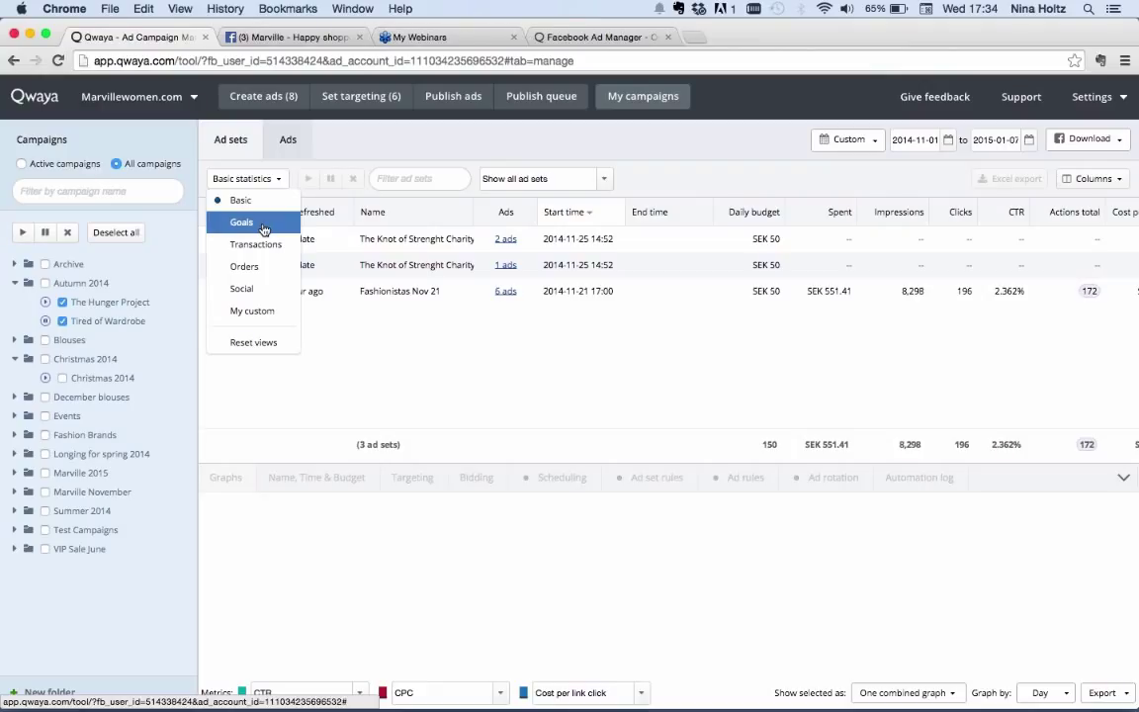
{"action": "left_click", "coordinate": [264, 229]}
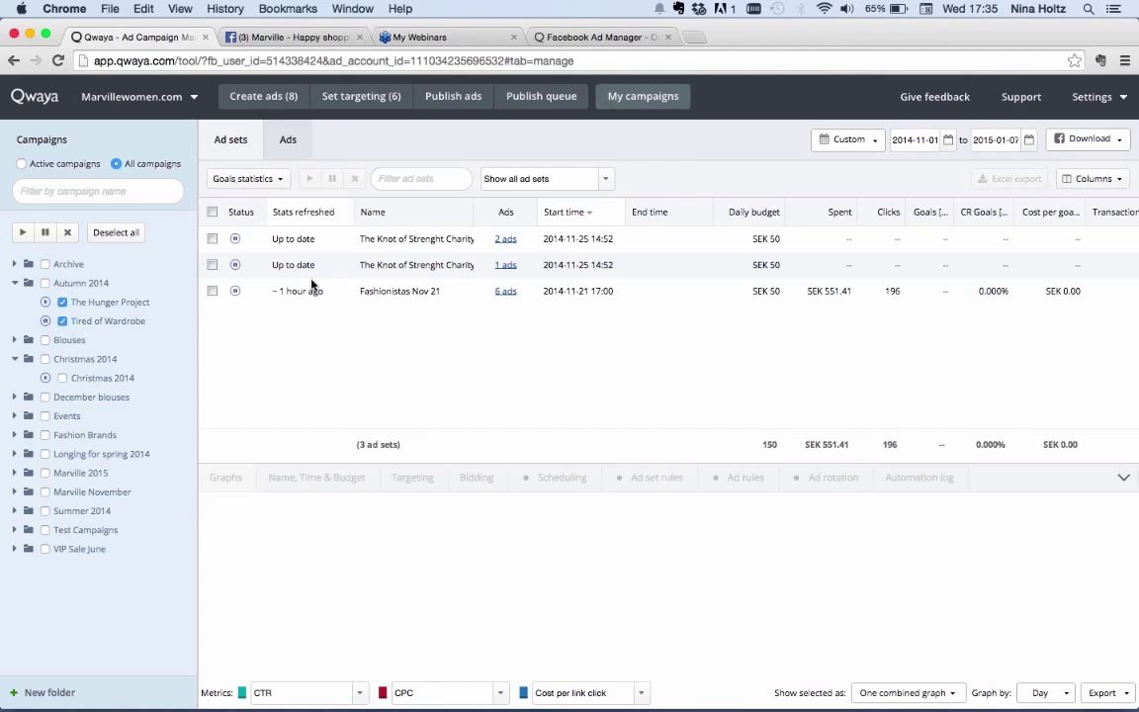
{"action": "scroll", "coordinate": [872, 242], "scroll_direction": "right", "scroll_amount": 3}
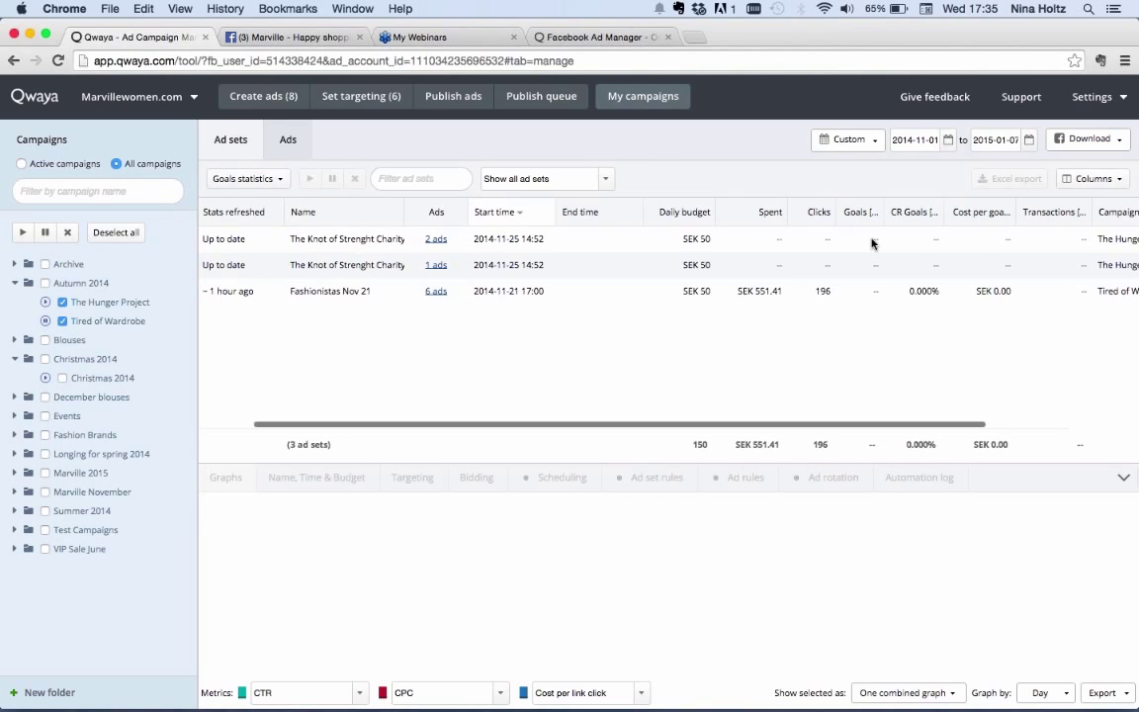
{"action": "scroll", "coordinate": [809, 241], "scroll_direction": "left", "scroll_amount": 3}
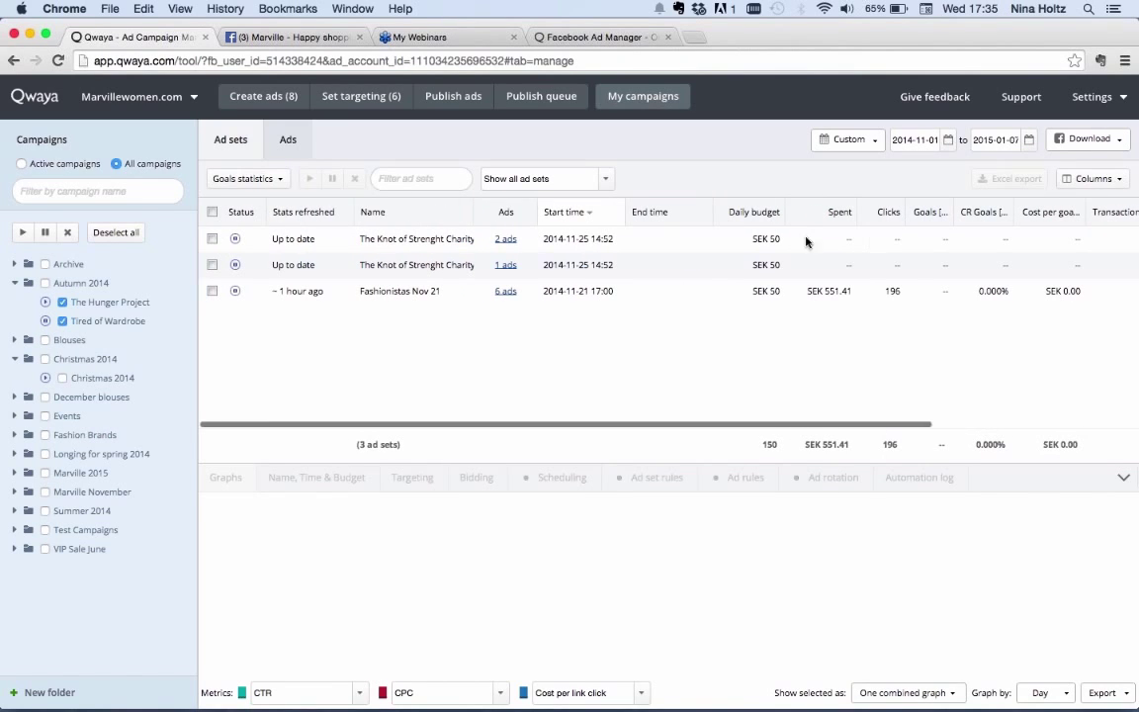
{"action": "left_click", "coordinate": [249, 179]}
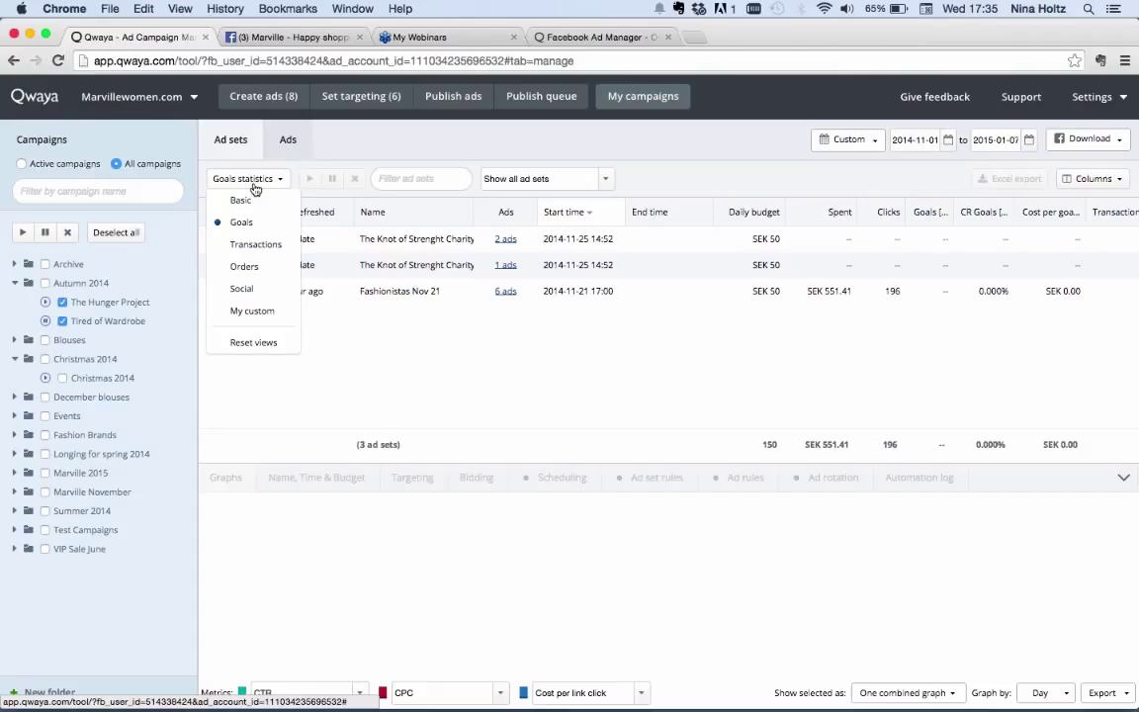
{"action": "left_click", "coordinate": [255, 184]}
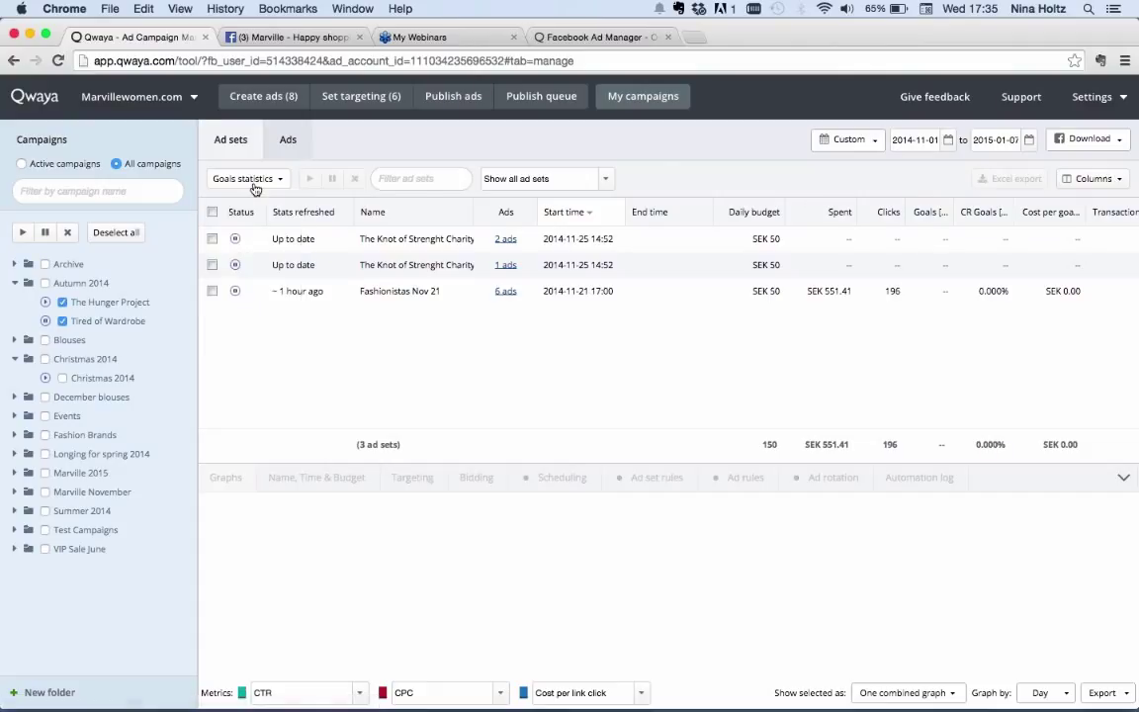
- Examine the table columns available under Actions, Facebook conversions and Google analytics
{"action": "left_click", "coordinate": [1088, 179]}
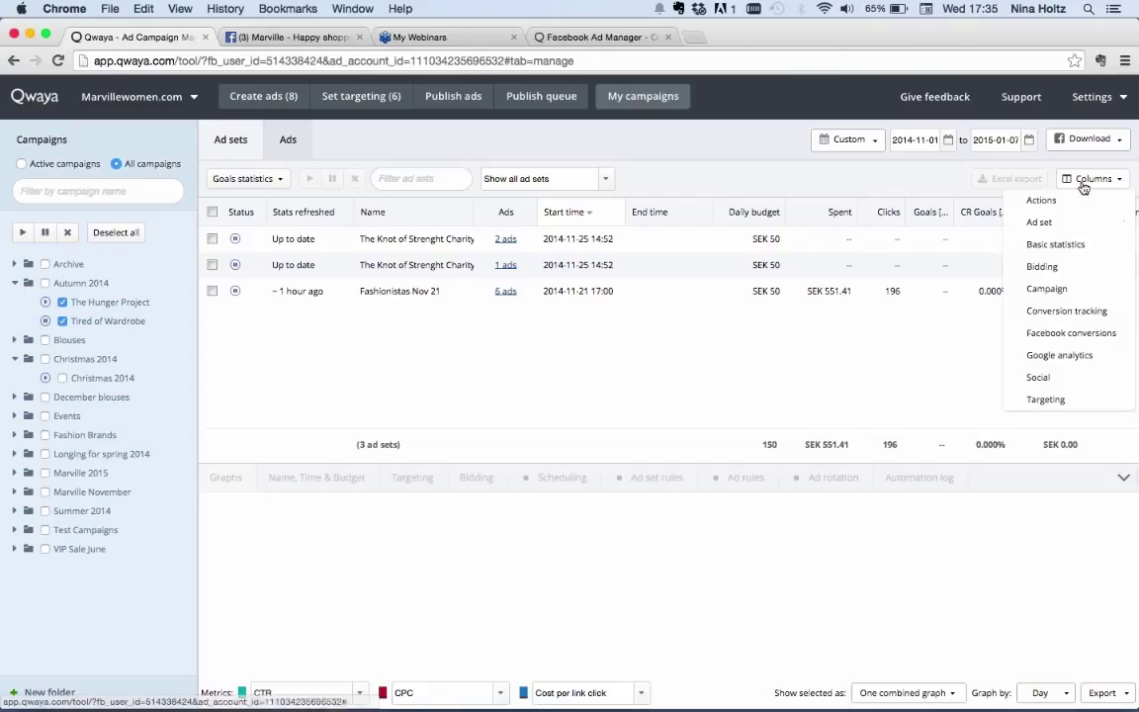
{"action": "mouse_move", "coordinate": [1068, 231]}
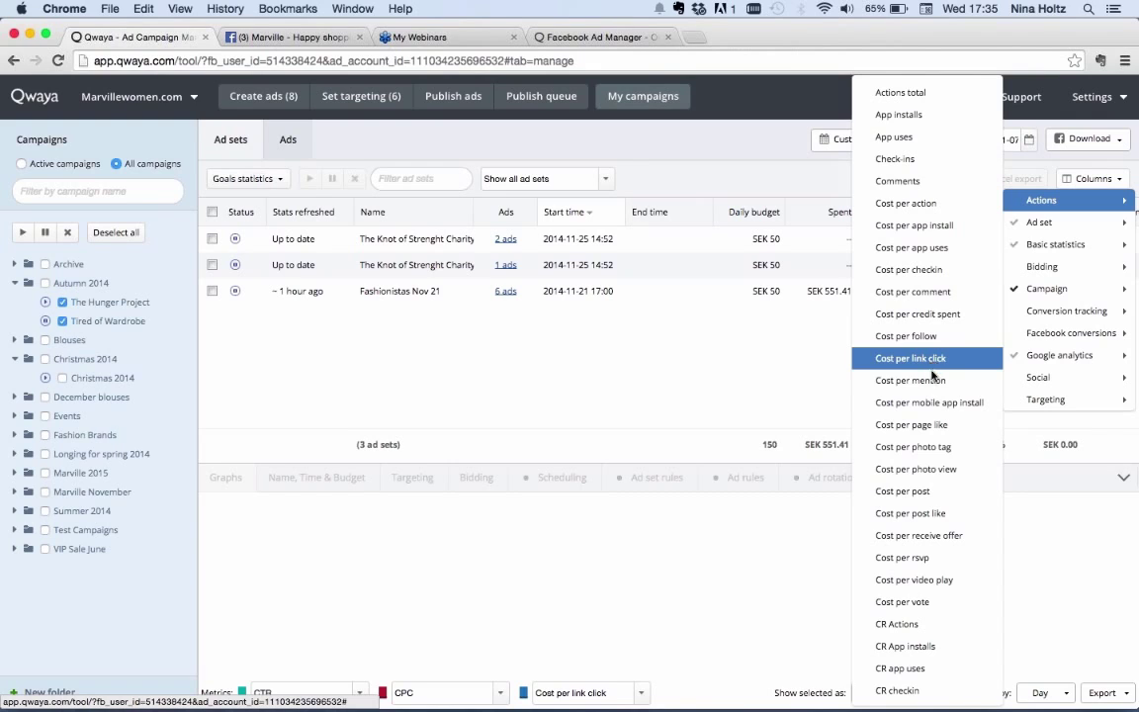
{"action": "scroll", "coordinate": [939, 482], "scroll_direction": "down", "scroll_amount": 1}
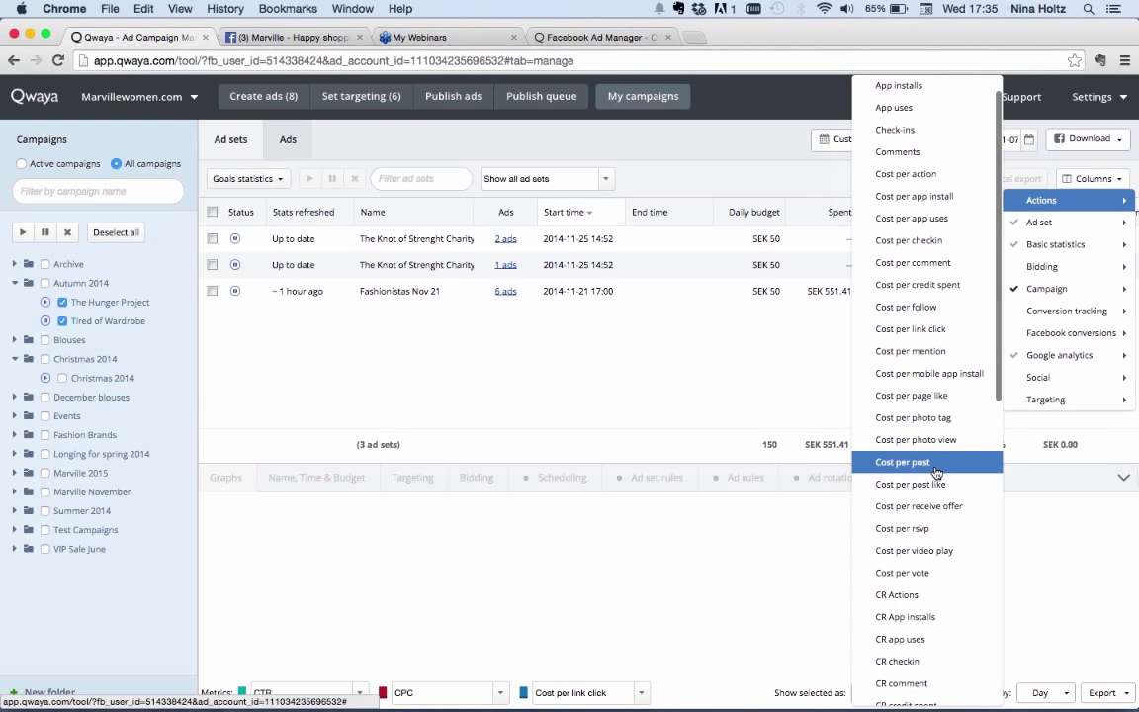
{"action": "scroll", "coordinate": [947, 495], "scroll_direction": "down", "scroll_amount": 3}
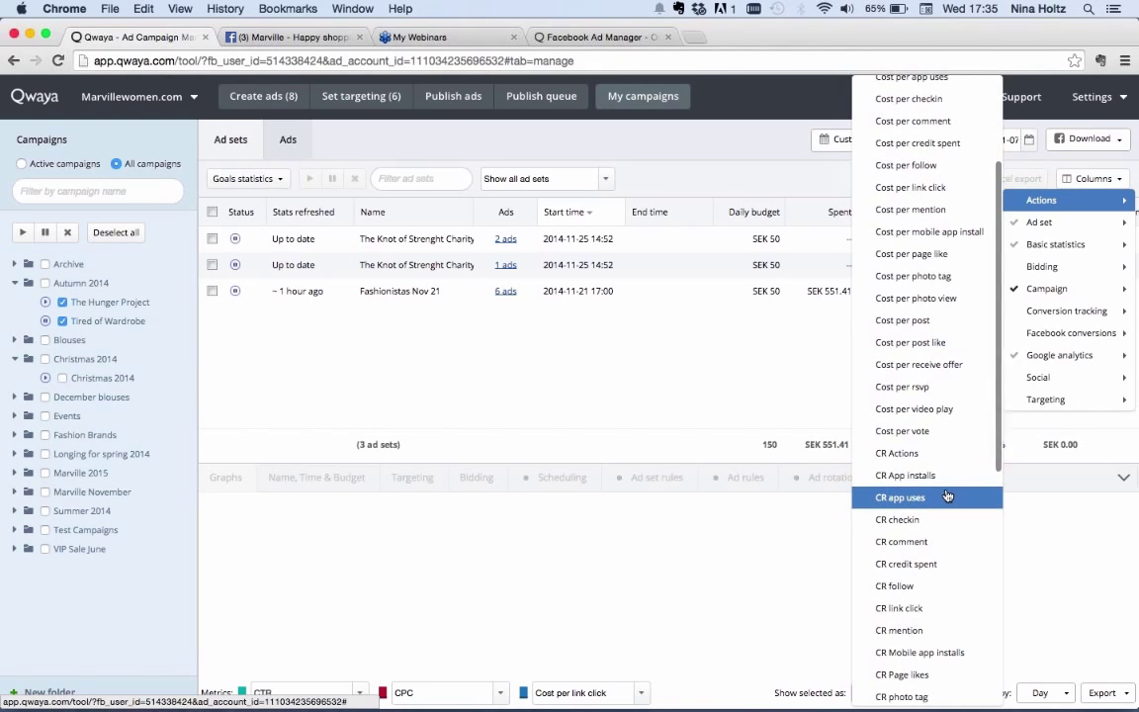
{"action": "scroll", "coordinate": [947, 495], "scroll_direction": "down", "scroll_amount": 3}
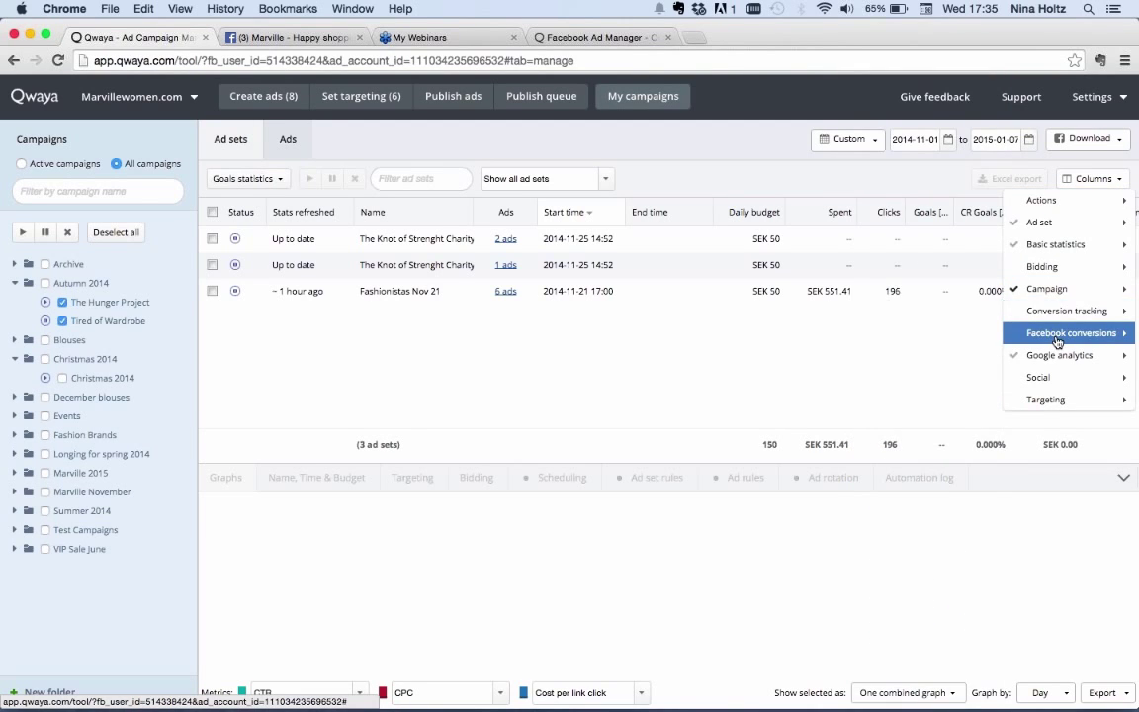
{"action": "mouse_move", "coordinate": [1001, 341]}
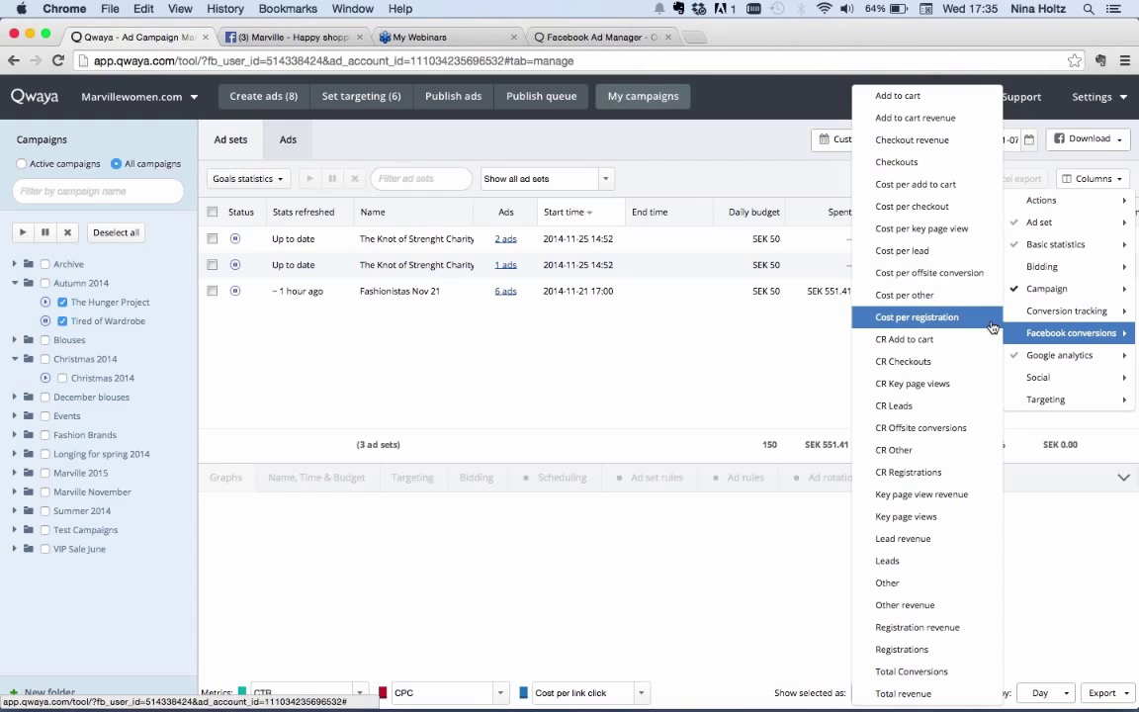
{"action": "mouse_move", "coordinate": [1036, 356]}
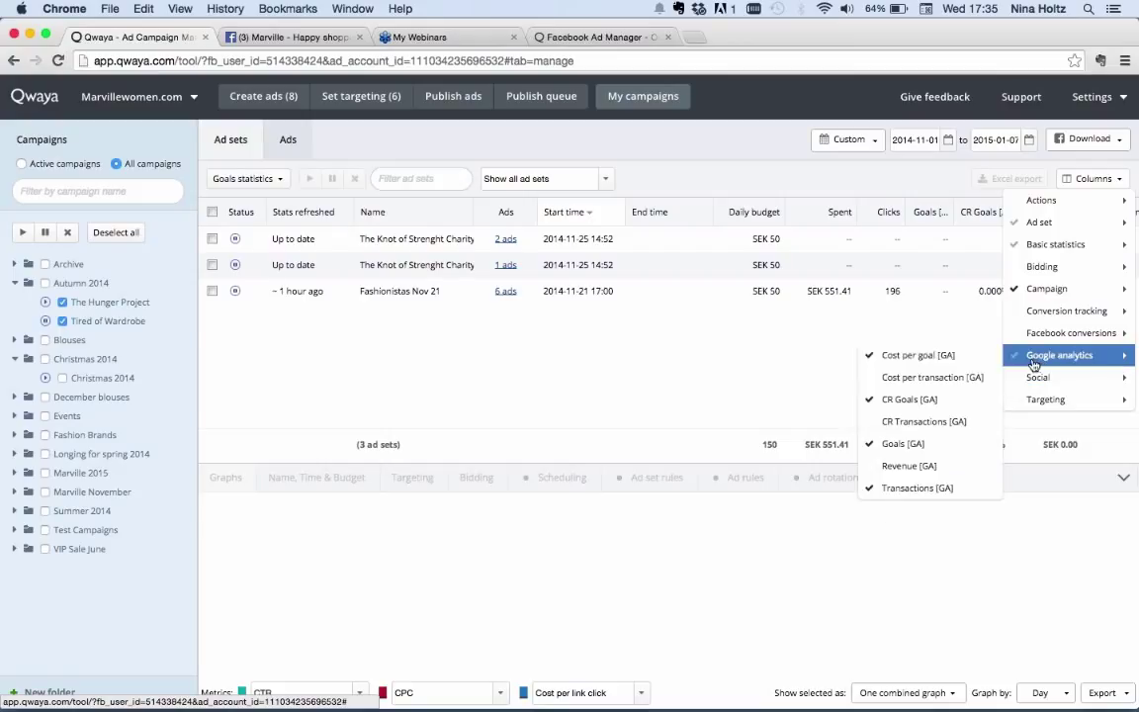
- Close the column choices and switch the ad sets table to the Basic statistics view
{"action": "left_click", "coordinate": [890, 326]}
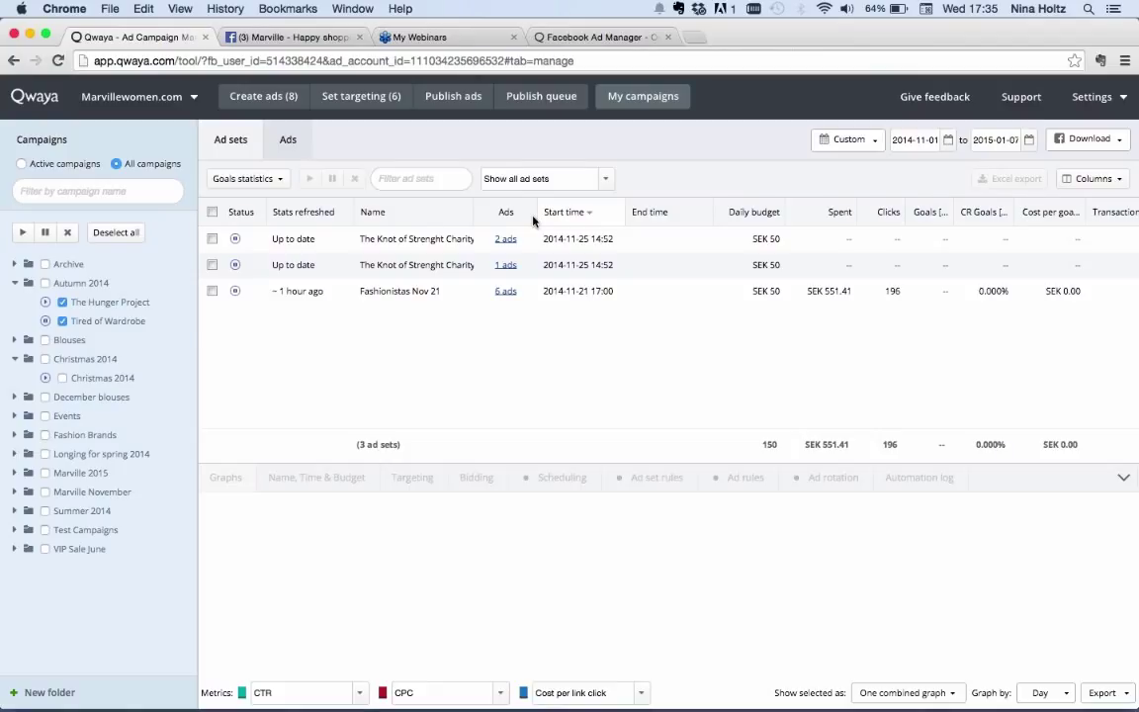
{"action": "left_click", "coordinate": [270, 184]}
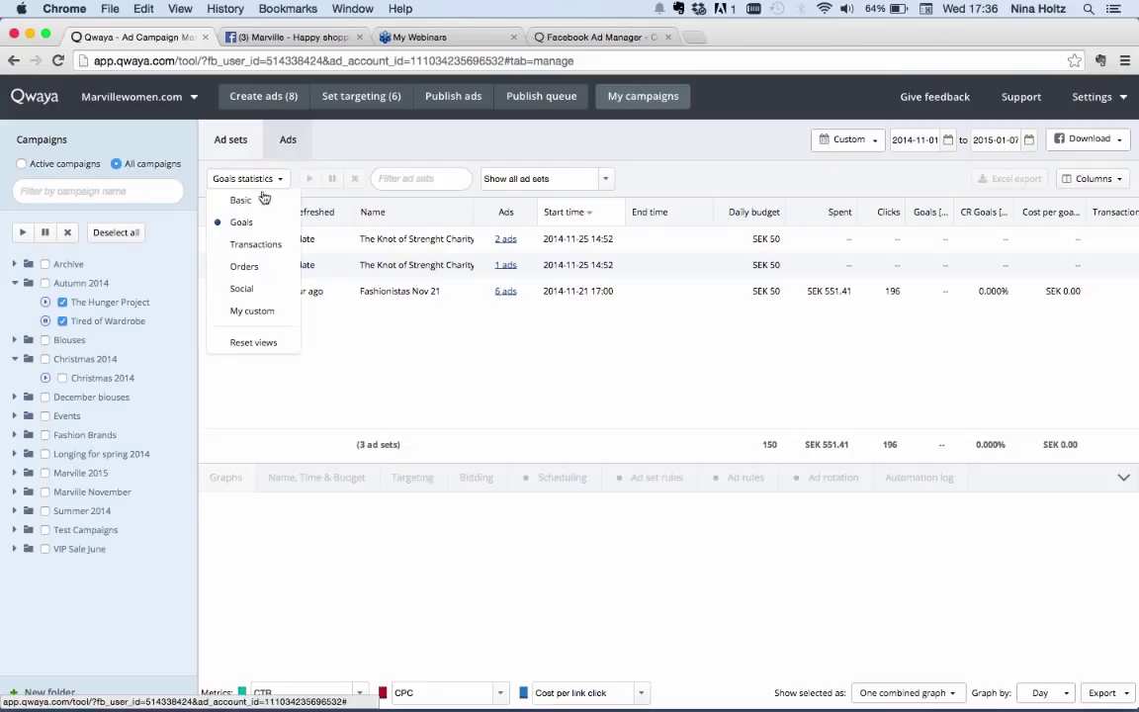
{"action": "left_click", "coordinate": [247, 196]}
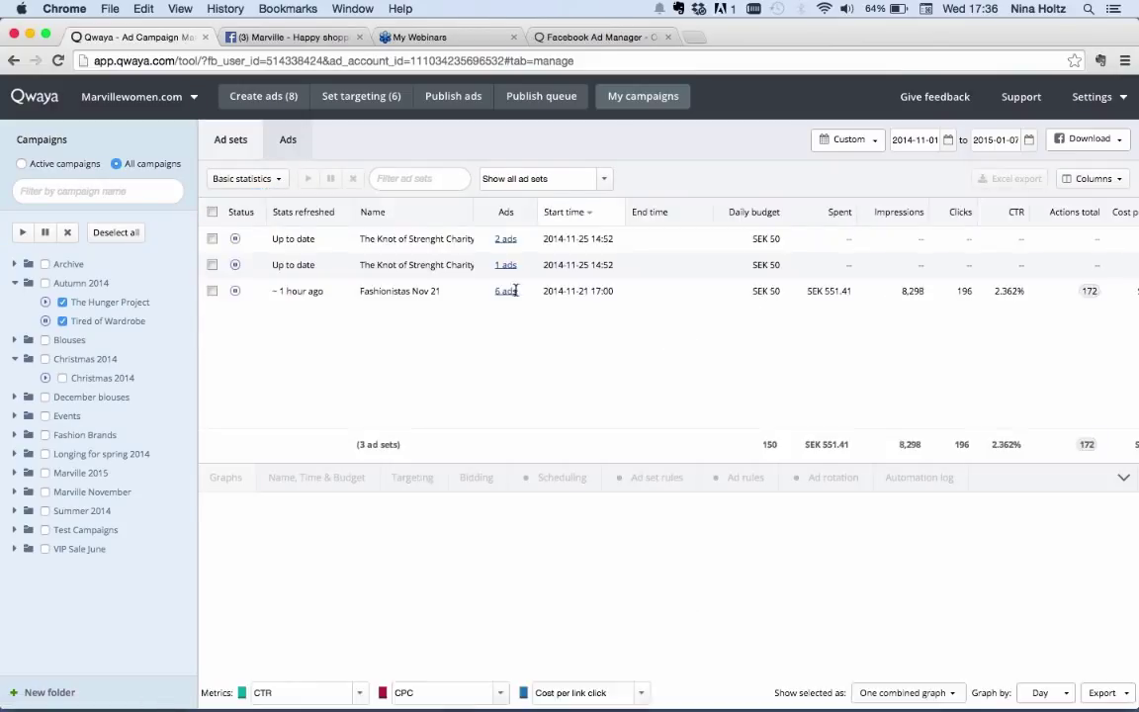
- Select only the Fashionistas Nov 21 ad set and view its performance graph
{"action": "left_click", "coordinate": [212, 239]}
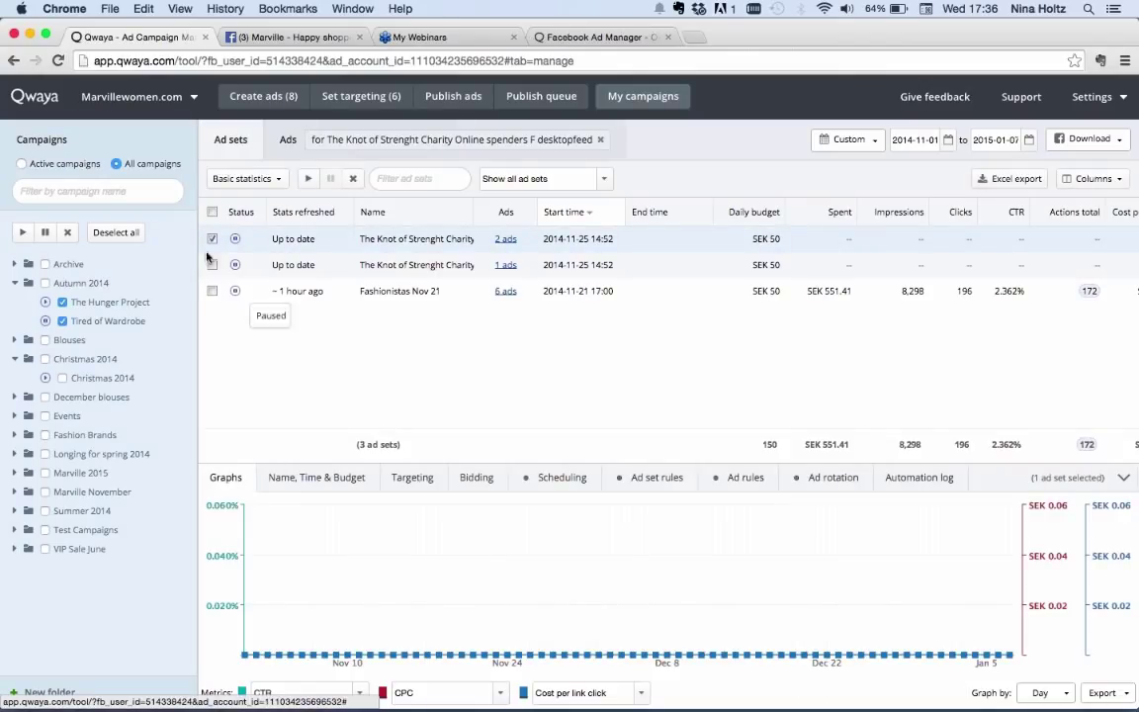
{"action": "left_click", "coordinate": [212, 240]}
{"action": "left_click", "coordinate": [212, 292]}
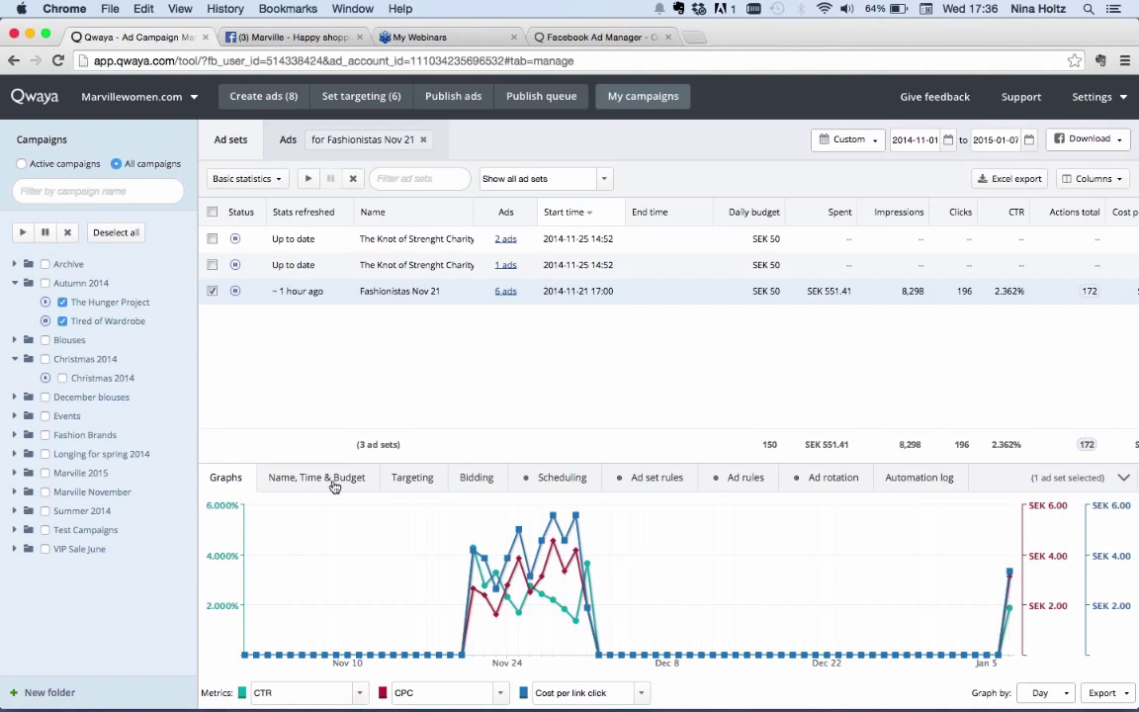
- Look over the name, time and budget settings for one and two selected ad sets, and the targeting of Fashionistas Nov 21
{"action": "left_click", "coordinate": [300, 486]}
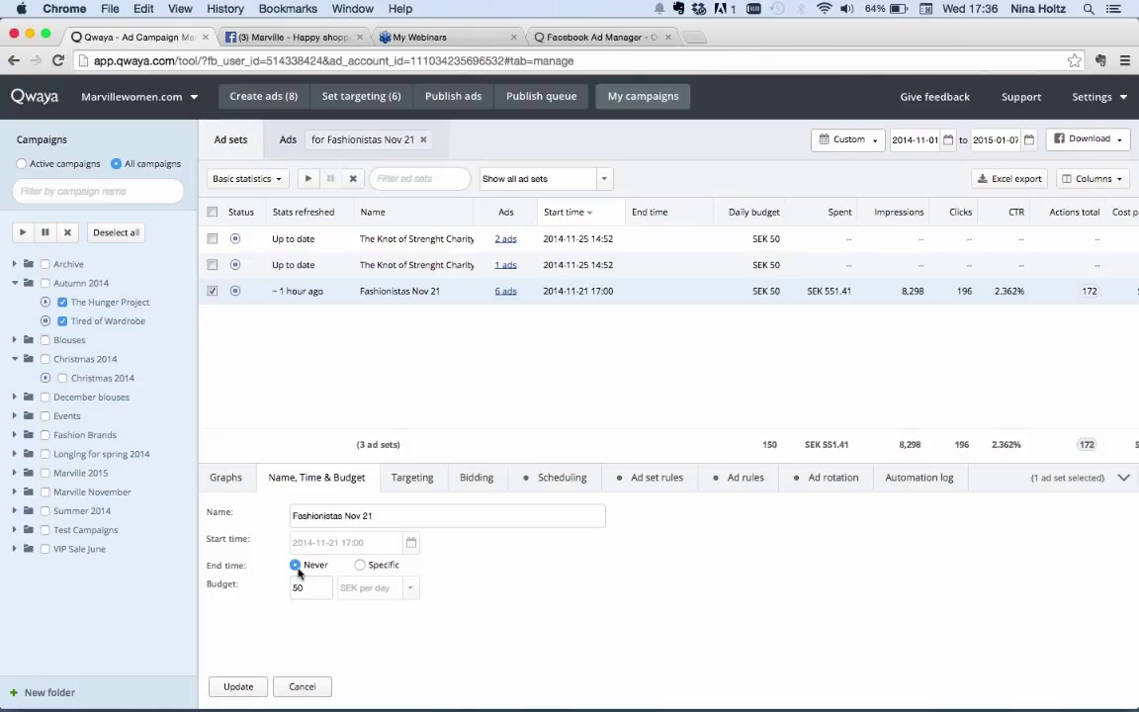
{"action": "left_click", "coordinate": [211, 265]}
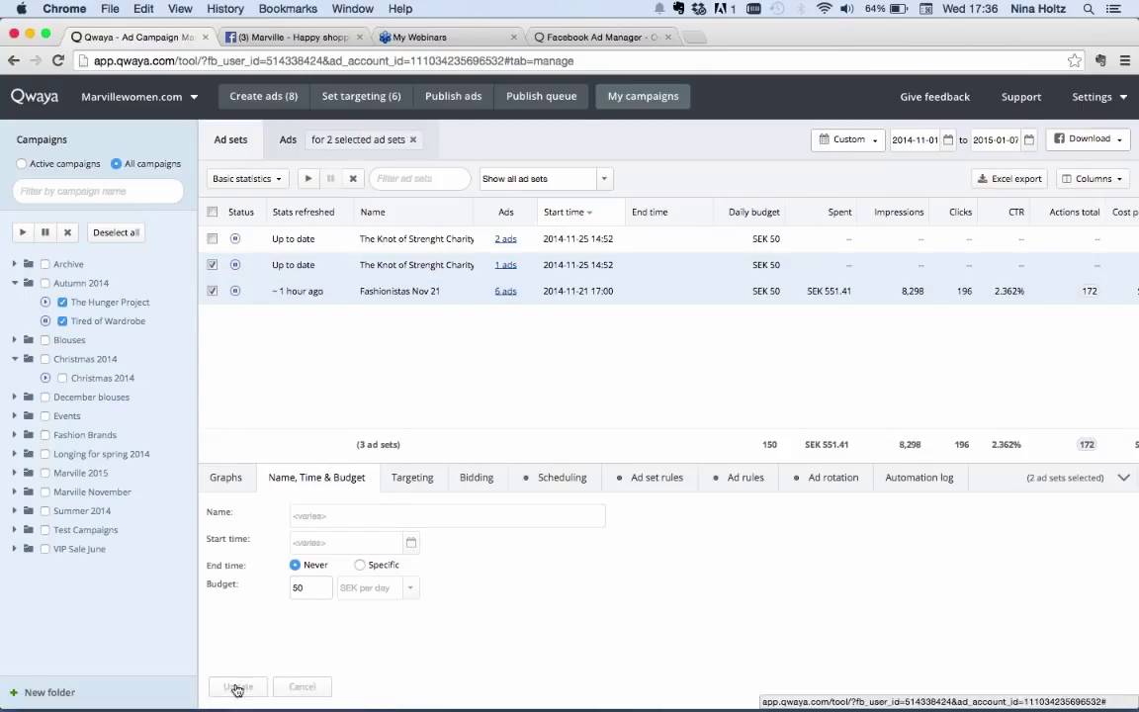
{"action": "left_click", "coordinate": [211, 265]}
{"action": "left_click", "coordinate": [415, 479]}
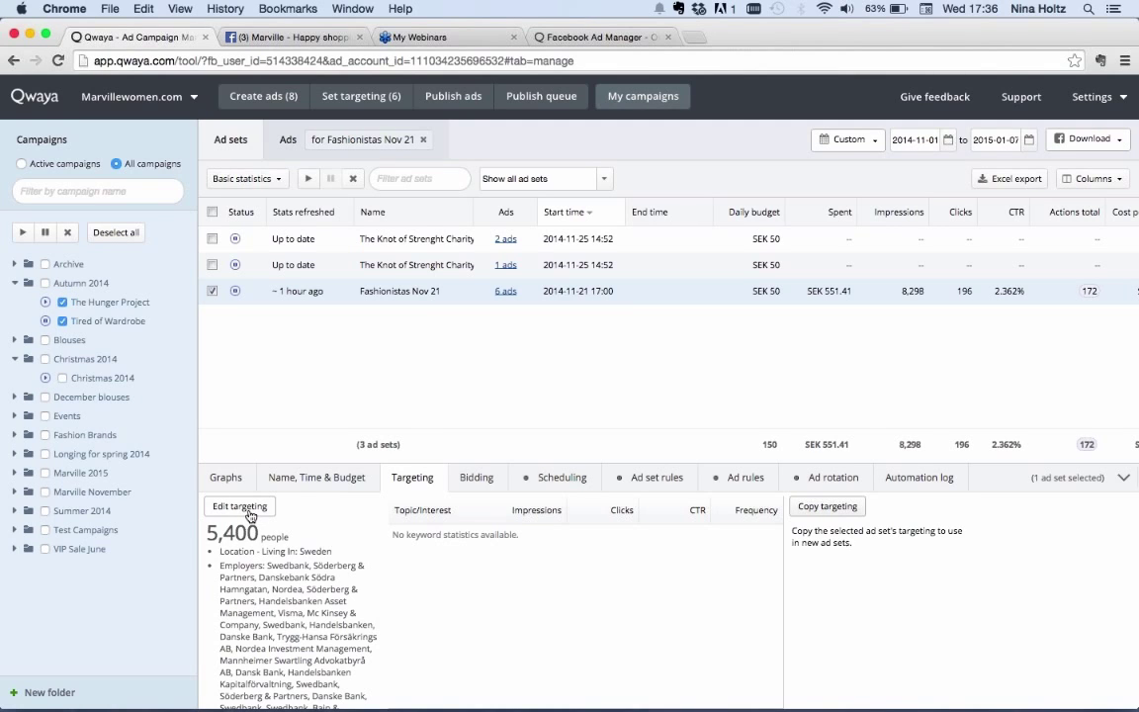
- Review the bidding settings of Fashionistas Nov 21, including the available bid types and max bid options
{"action": "left_click", "coordinate": [475, 478]}
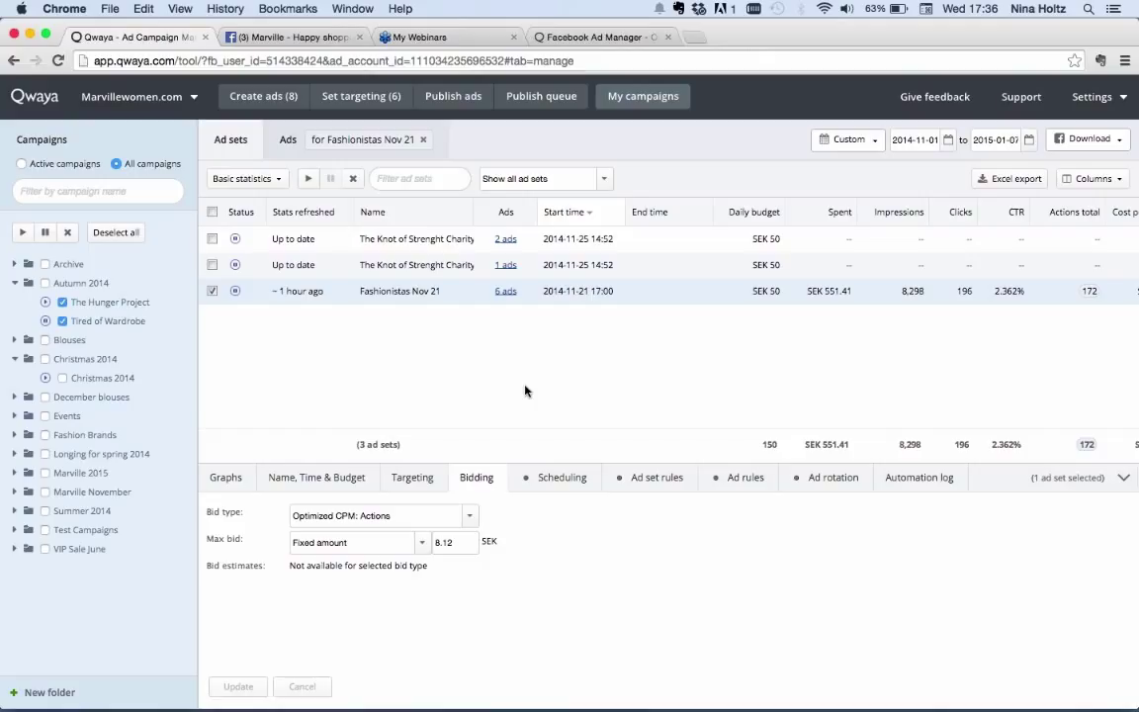
{"action": "left_click", "coordinate": [470, 516]}
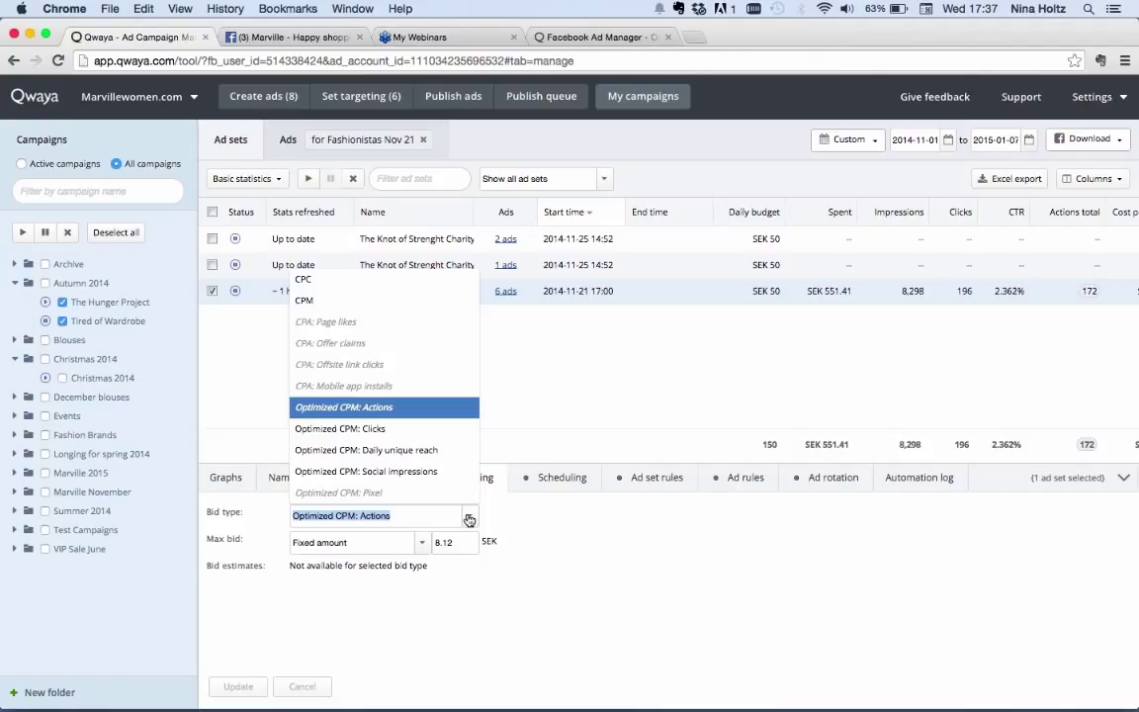
{"action": "left_click", "coordinate": [469, 520]}
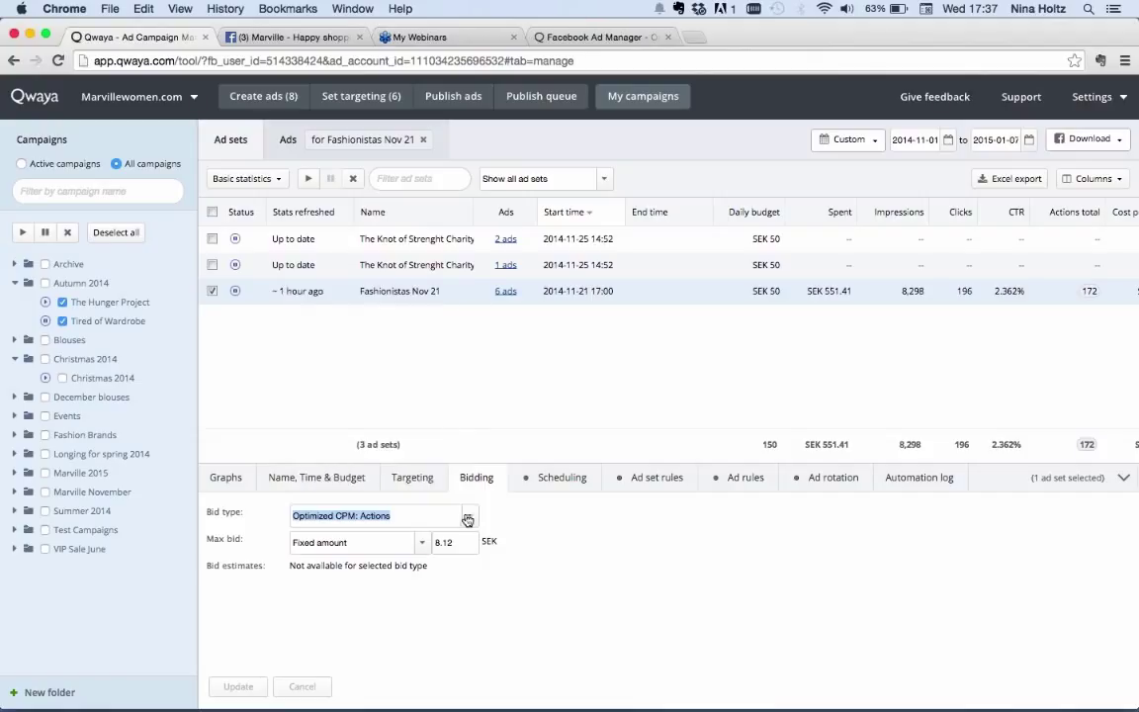
{"action": "left_click", "coordinate": [422, 545]}
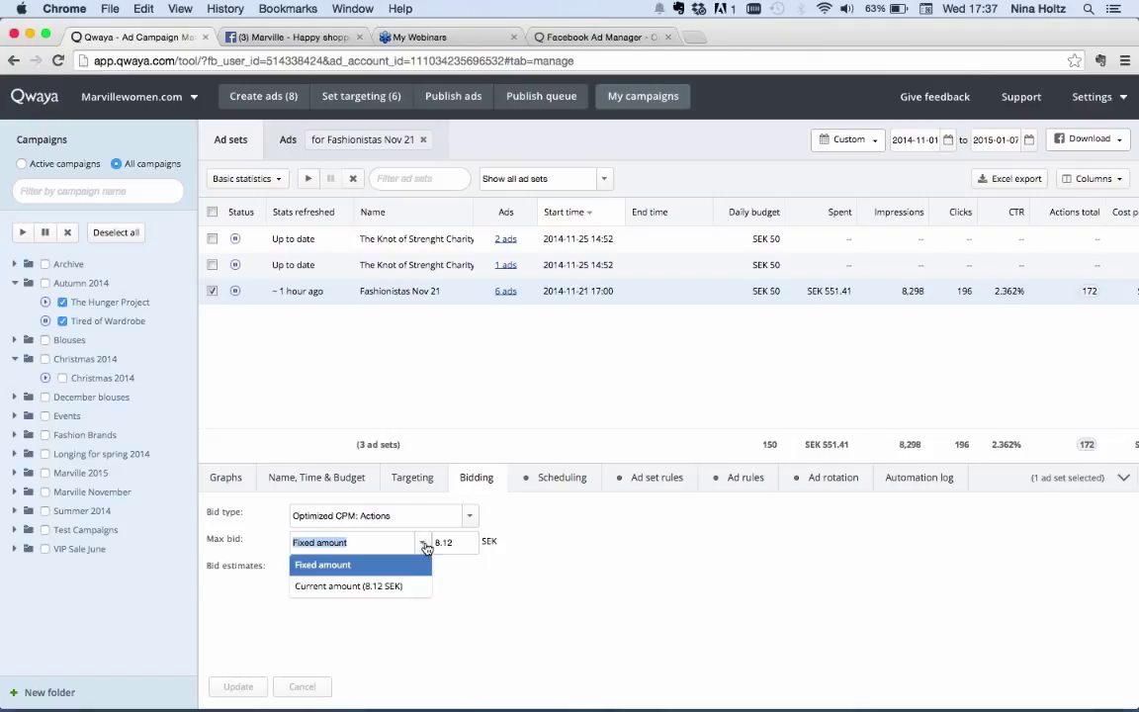
{"action": "double_click", "coordinate": [447, 541]}
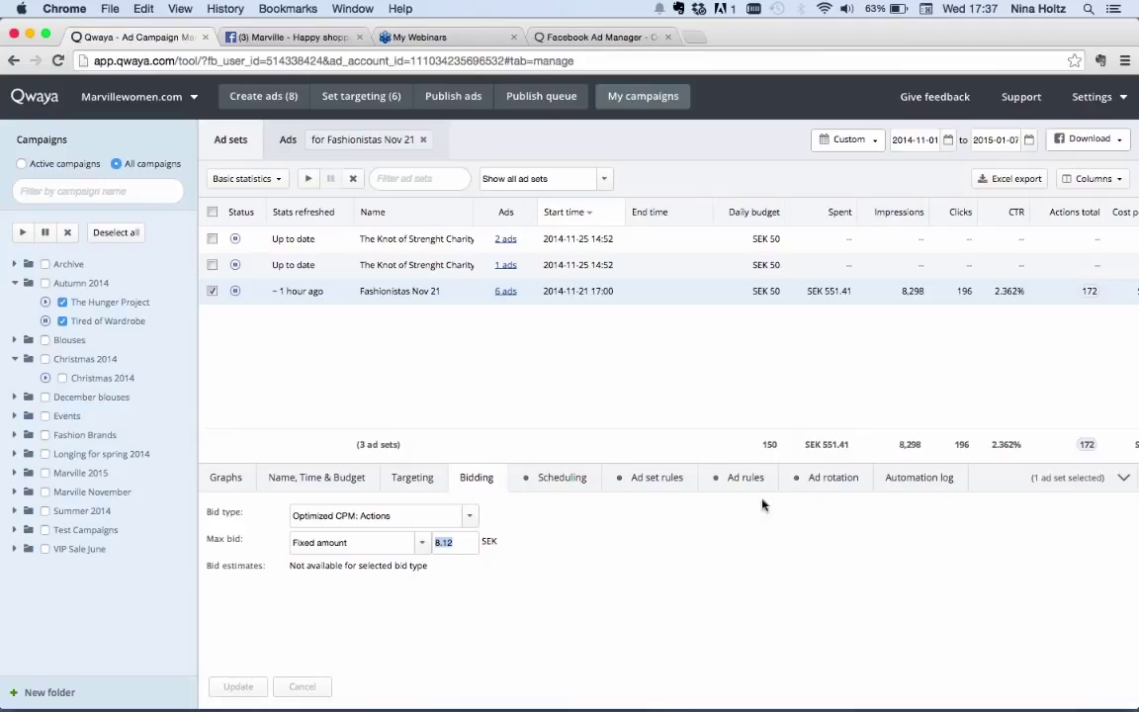
- Add an 8:00 - 0:00 period on Saturday to the ad set's schedule, copied to Sunday, and save the schedule switched on
{"action": "left_click", "coordinate": [553, 482]}
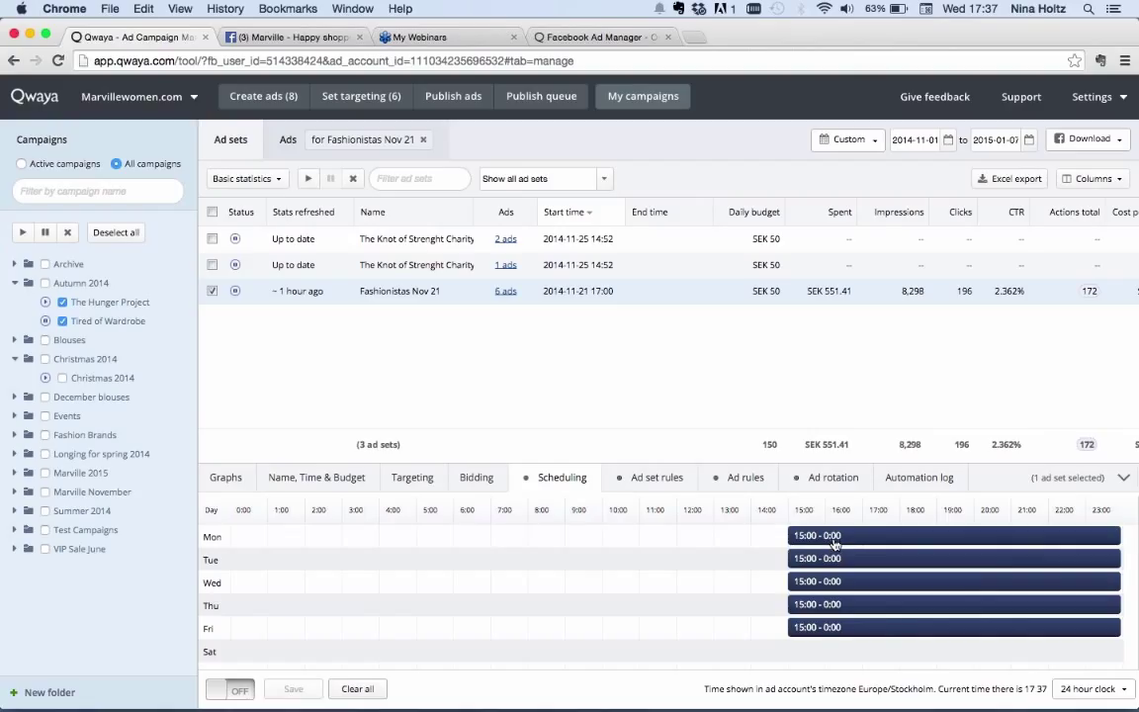
{"action": "right_click", "coordinate": [822, 629]}
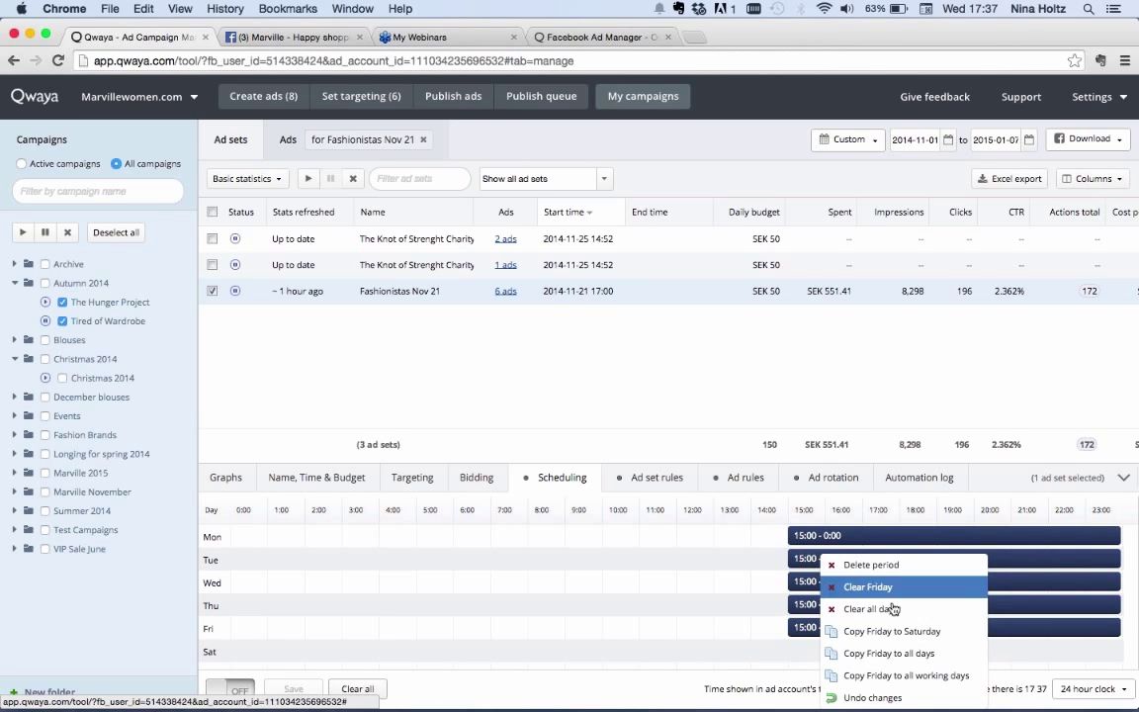
{"action": "left_click", "coordinate": [734, 584]}
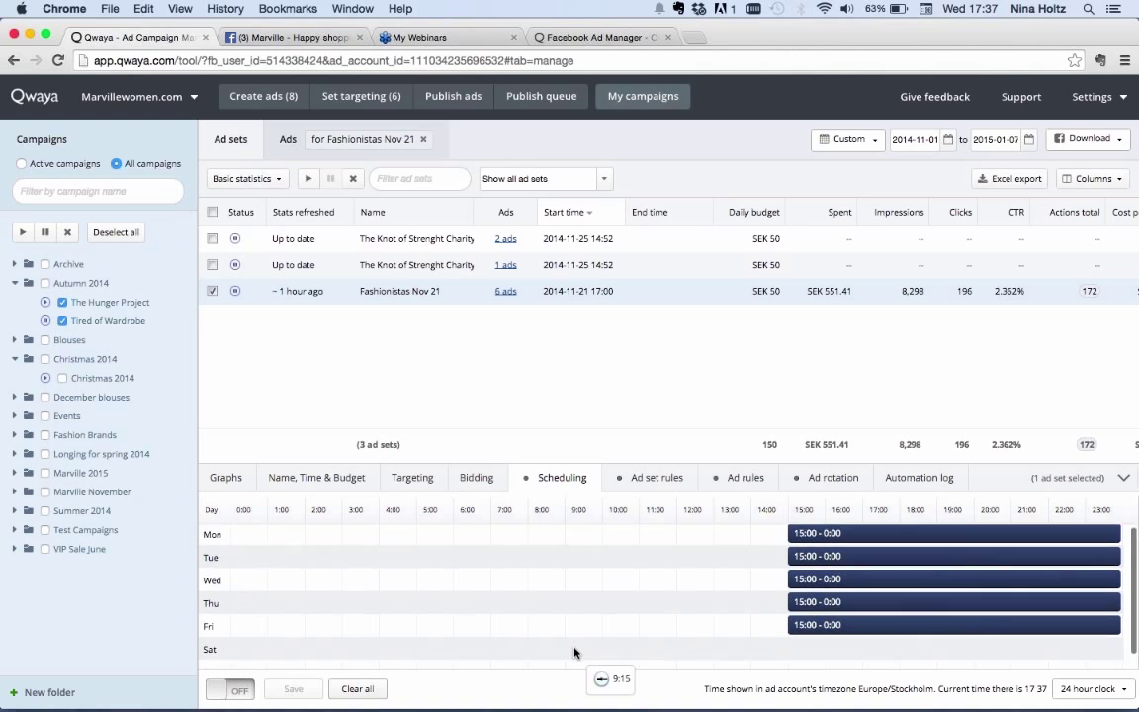
{"action": "scroll", "coordinate": [575, 653], "scroll_direction": "down", "scroll_amount": 1}
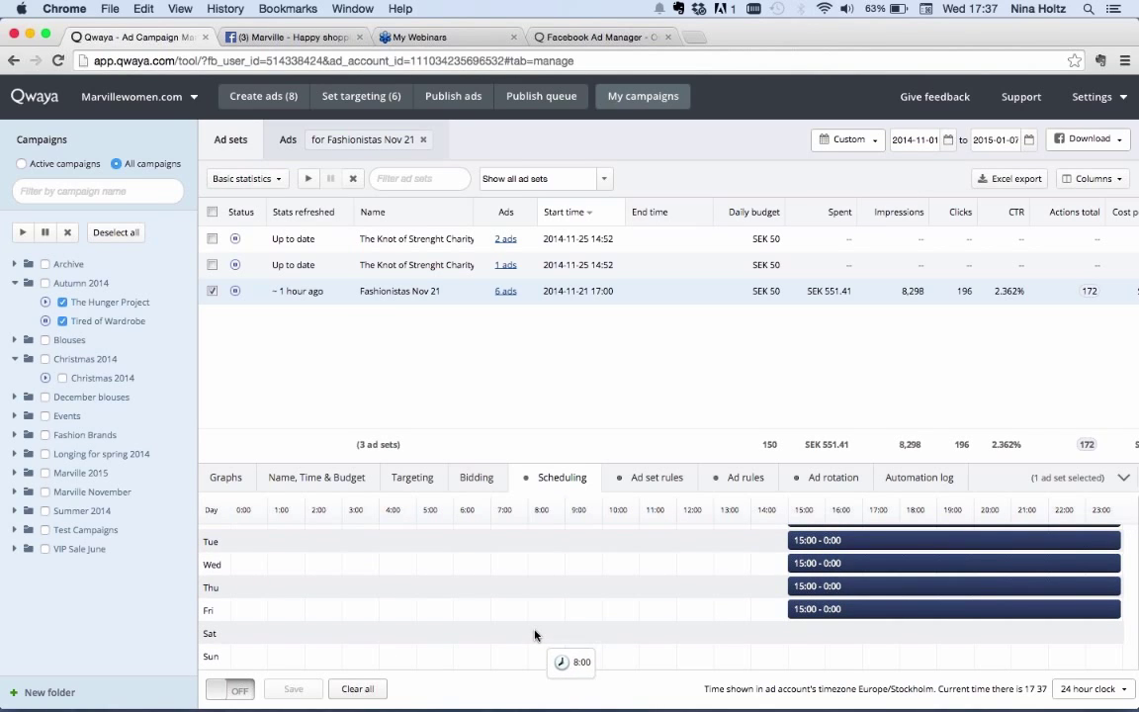
{"action": "left_click_drag", "start_coordinate": [531, 634], "coordinate": [1126, 660]}
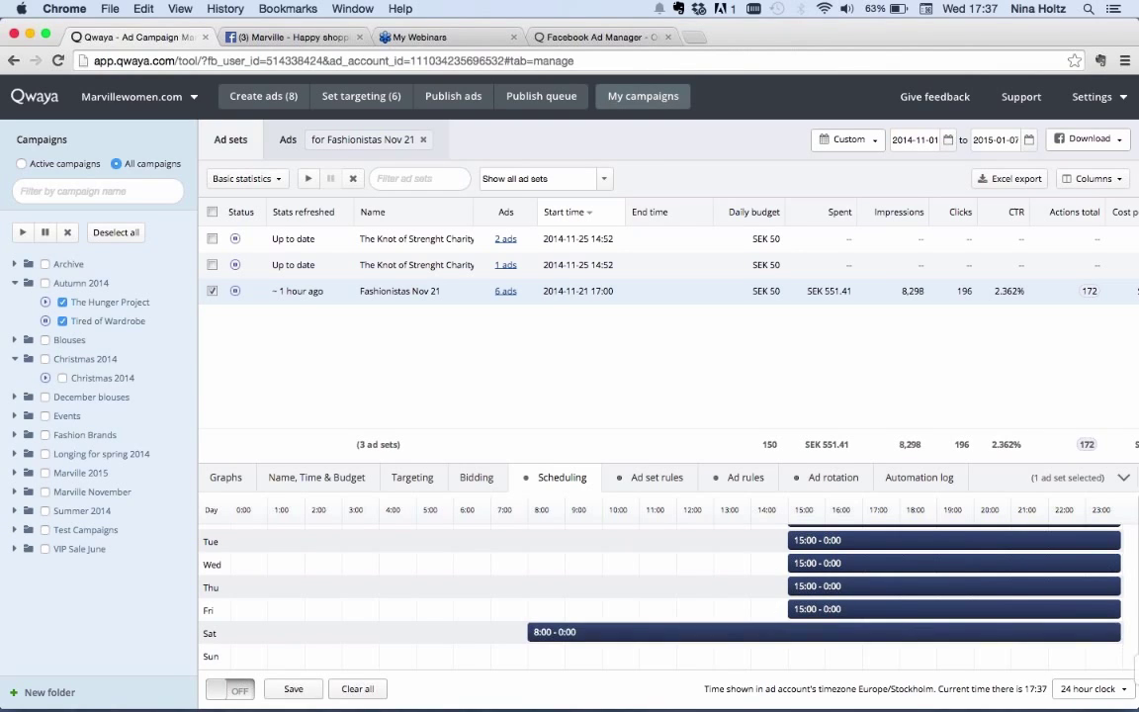
{"action": "right_click", "coordinate": [708, 630]}
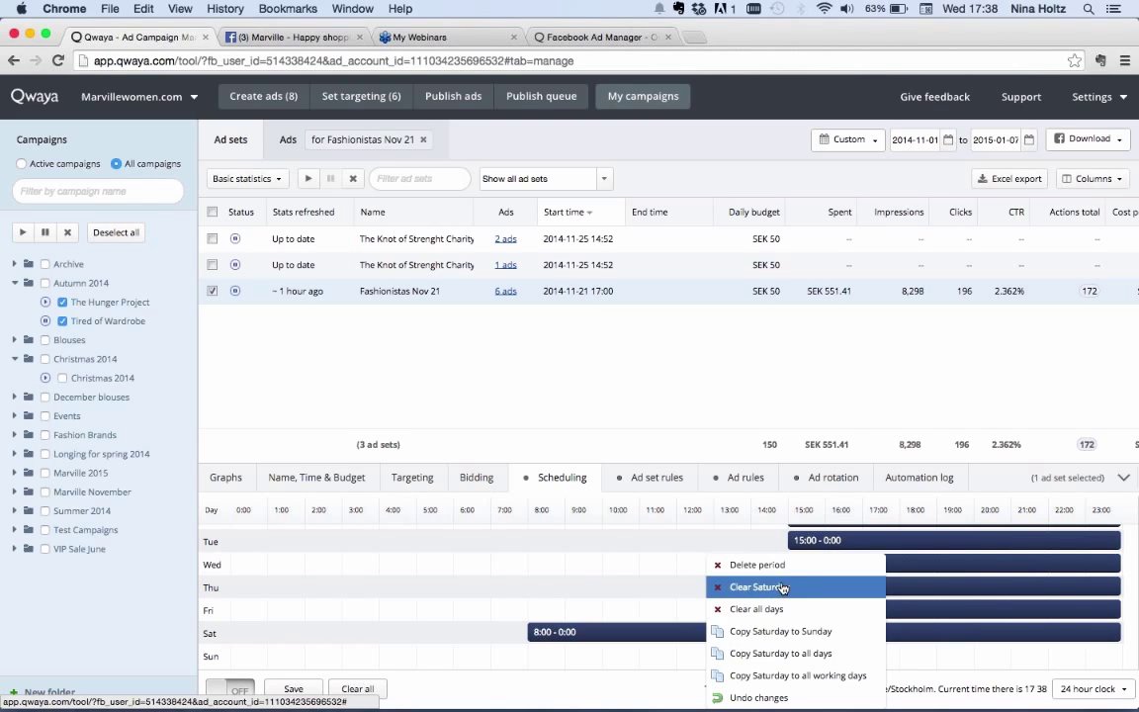
{"action": "left_click", "coordinate": [809, 631]}
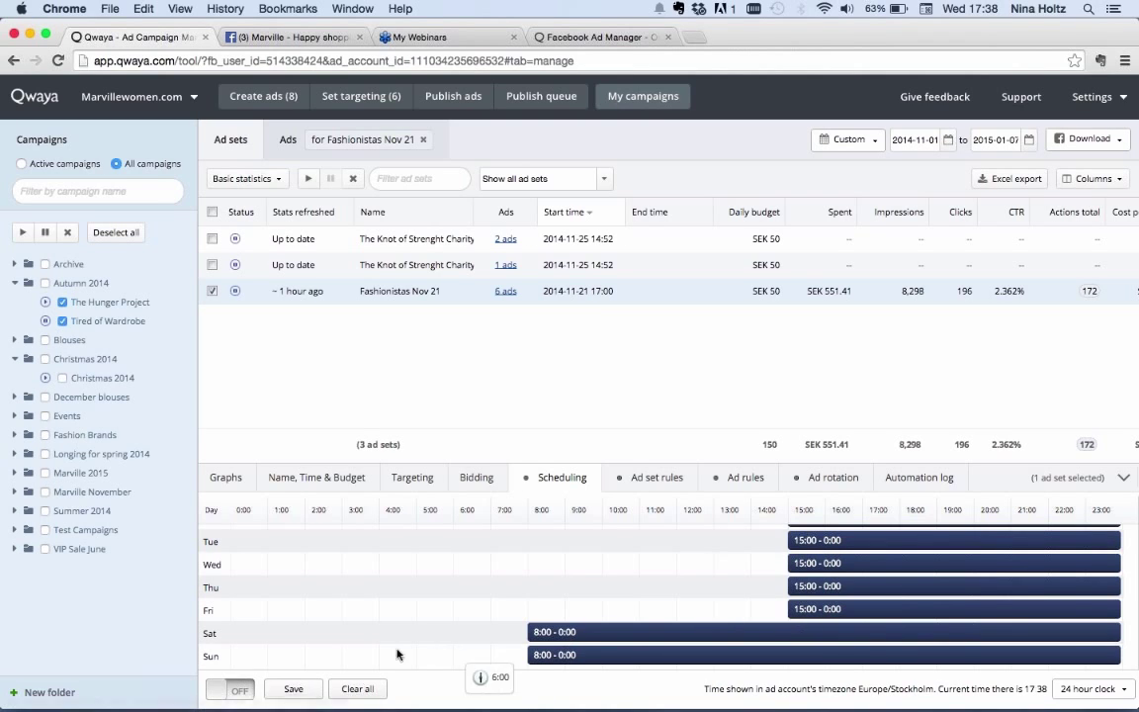
{"action": "left_click", "coordinate": [238, 691]}
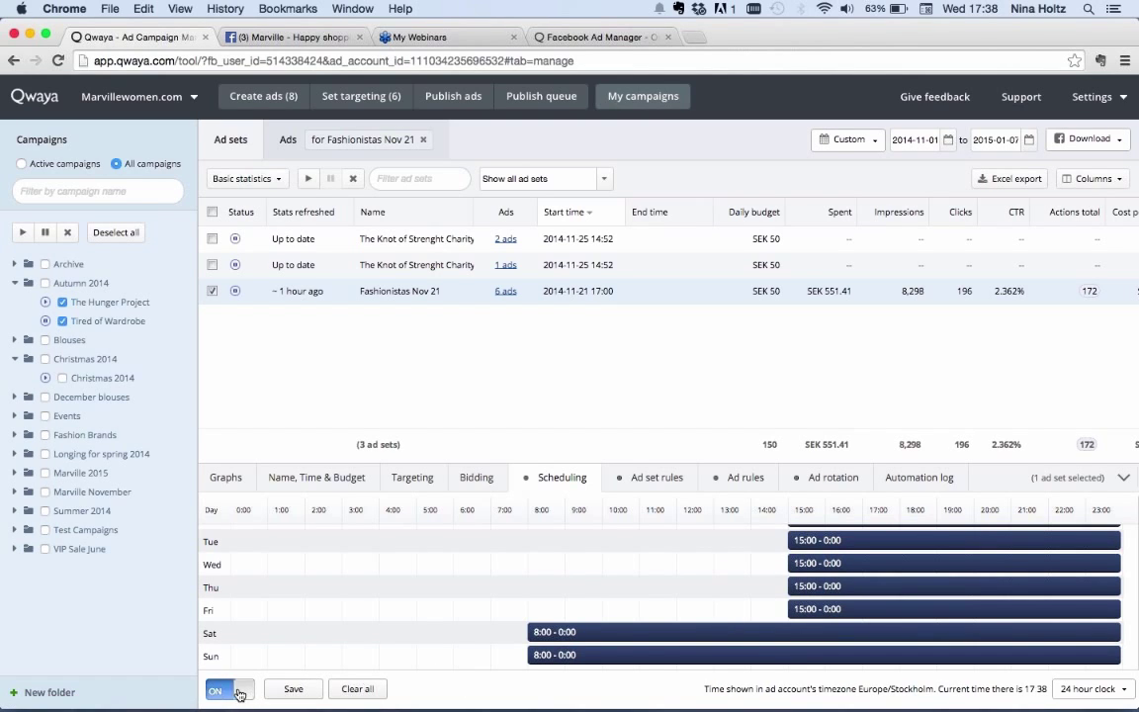
{"action": "left_click", "coordinate": [297, 691]}
- Look over the ad set rules of Fashionistas Nov 21 and the metrics available for the cost per offsite conversion condition
{"action": "left_click", "coordinate": [657, 482]}
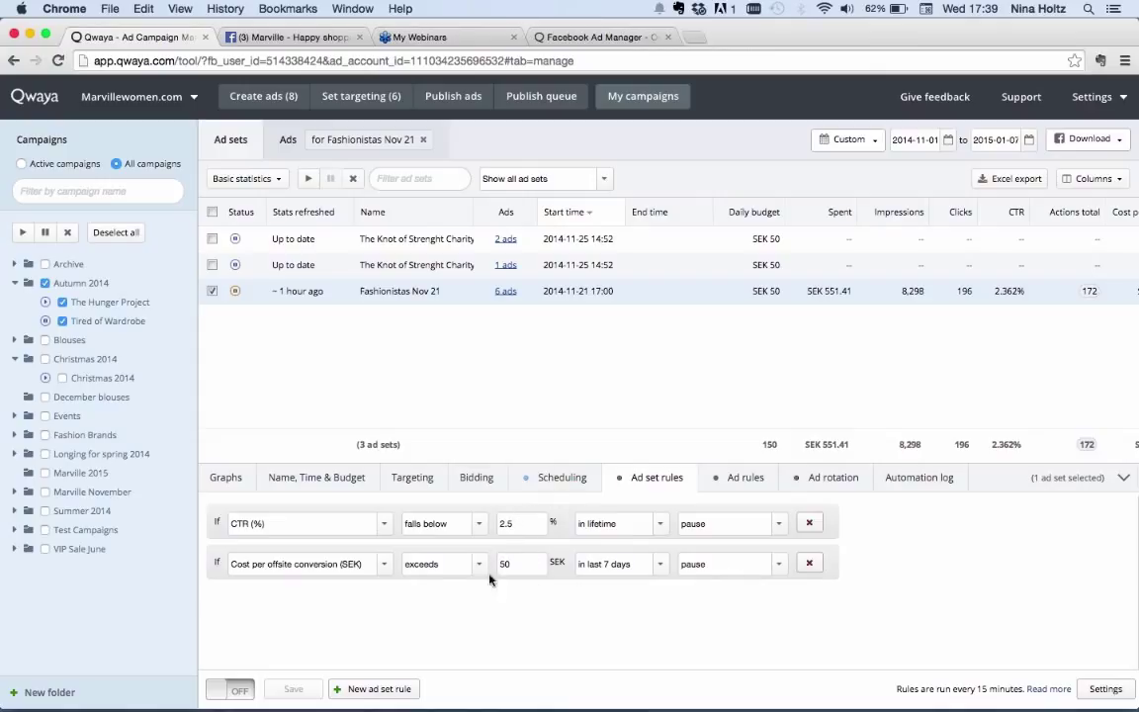
{"action": "left_click", "coordinate": [385, 565]}
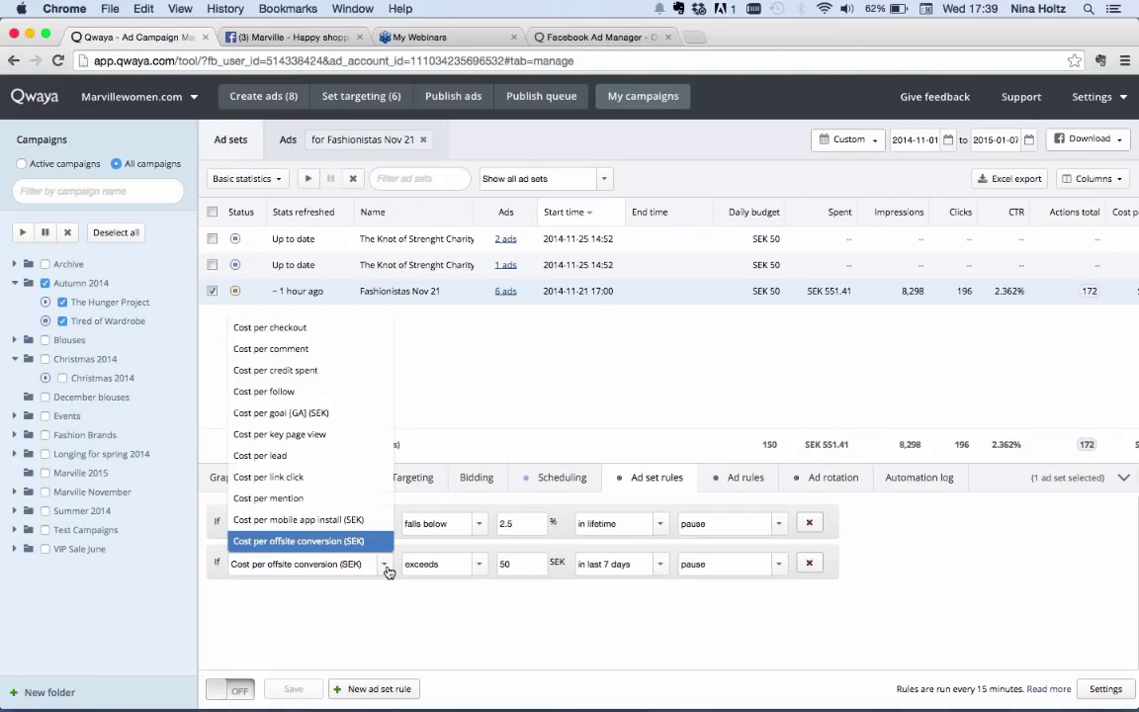
{"action": "left_click", "coordinate": [388, 572]}
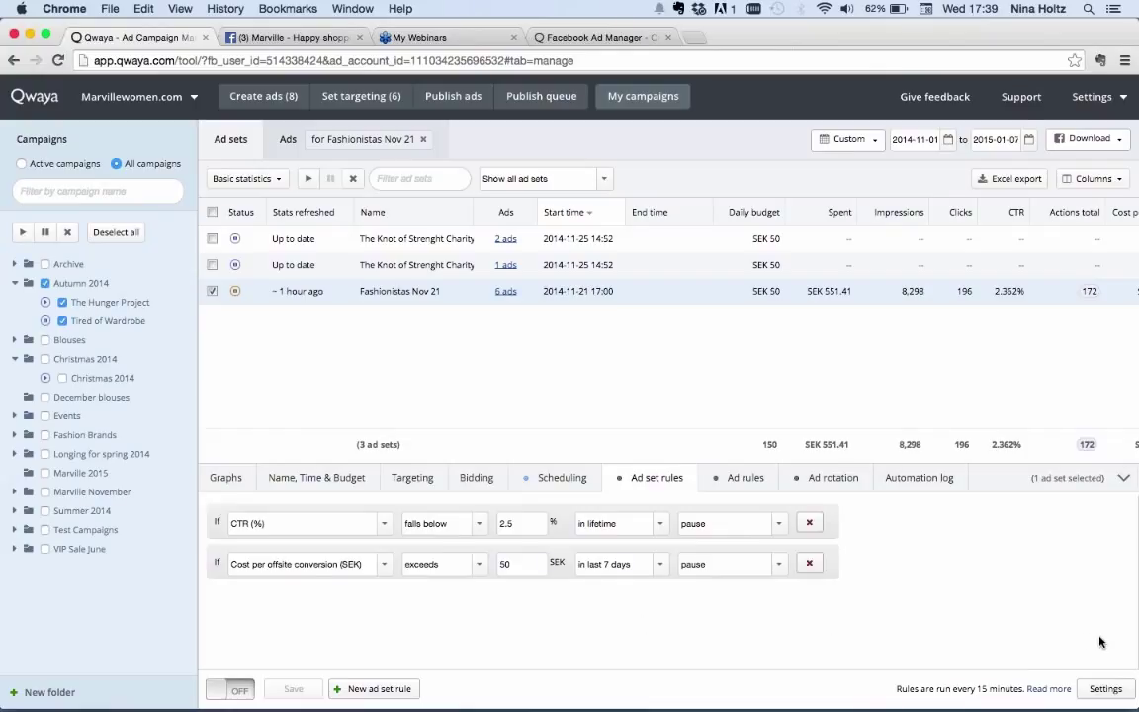
- Save the ad set rules settings with activation when Impressions exceeds 1000, and try switching the rules on and back off
{"action": "left_click", "coordinate": [1105, 689]}
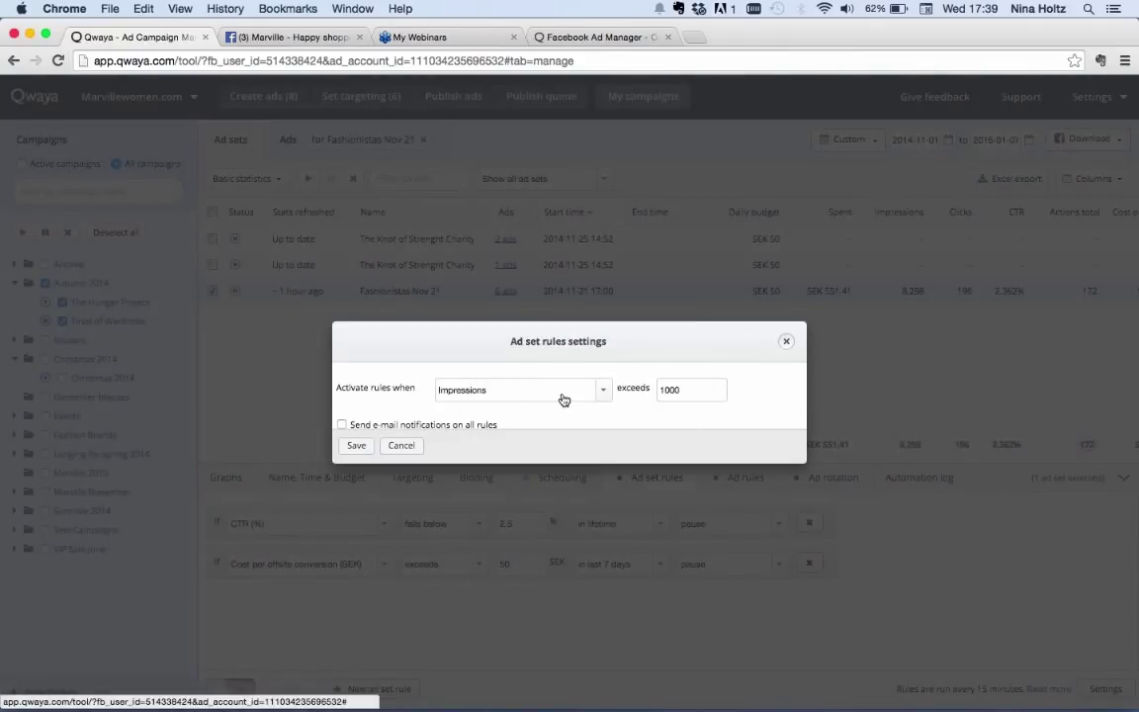
{"action": "left_click", "coordinate": [602, 392]}
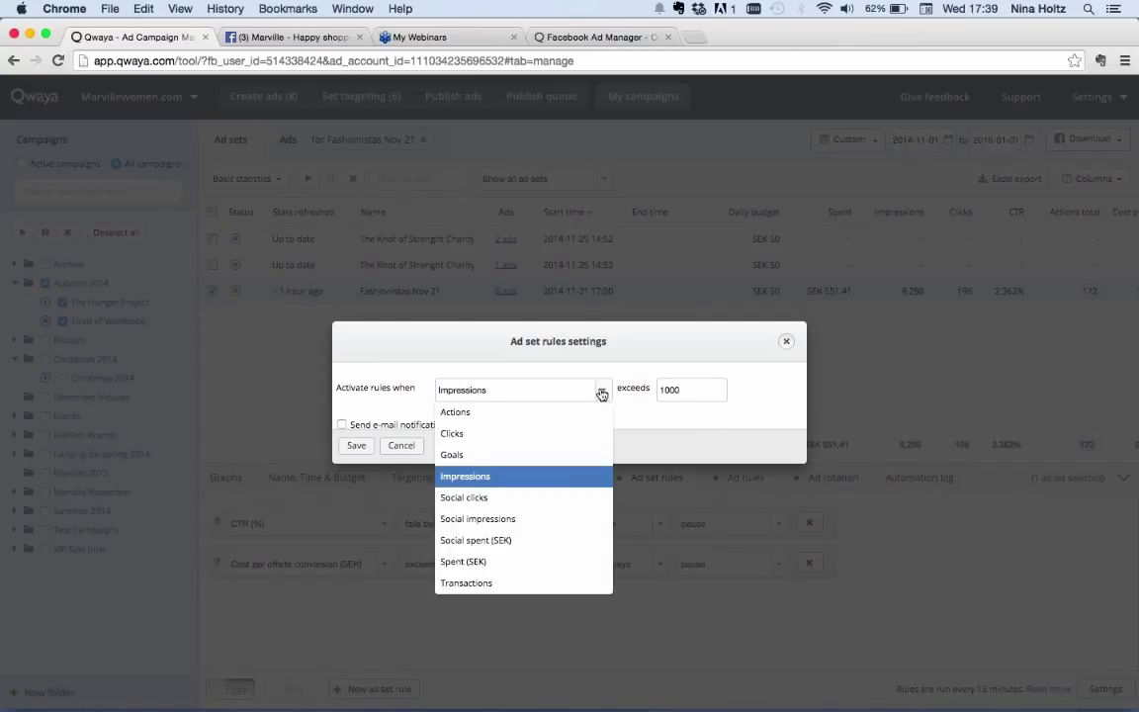
{"action": "left_click", "coordinate": [588, 477]}
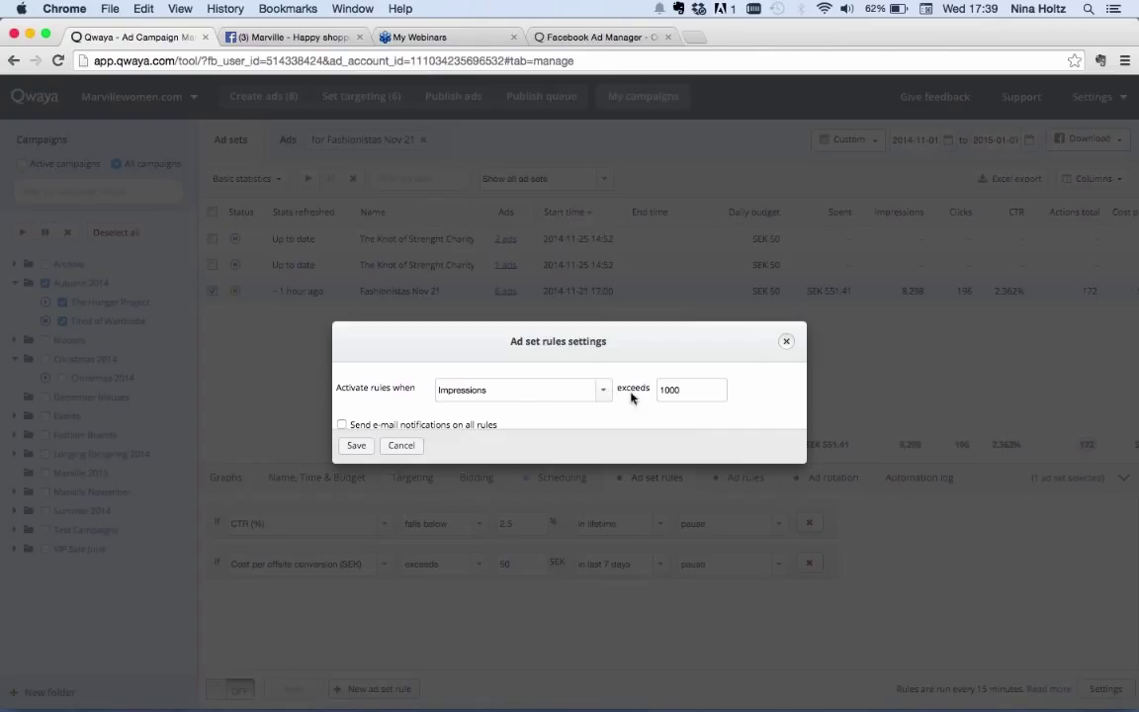
{"action": "left_click", "coordinate": [357, 447]}
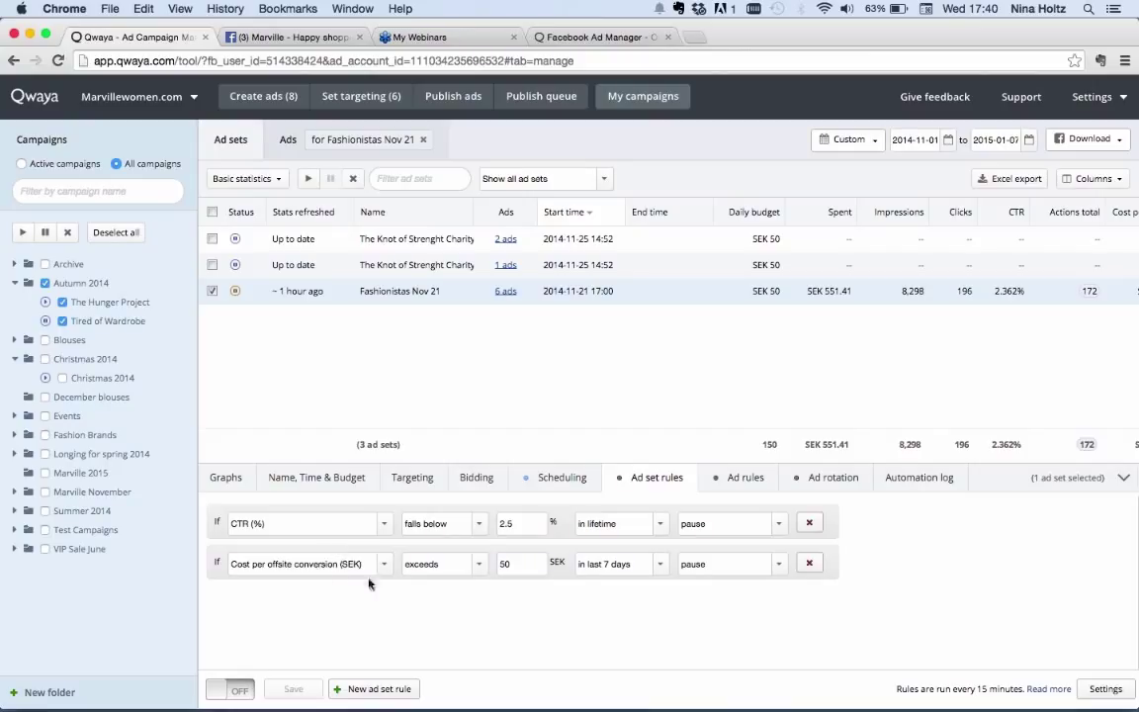
{"action": "left_click", "coordinate": [241, 693]}
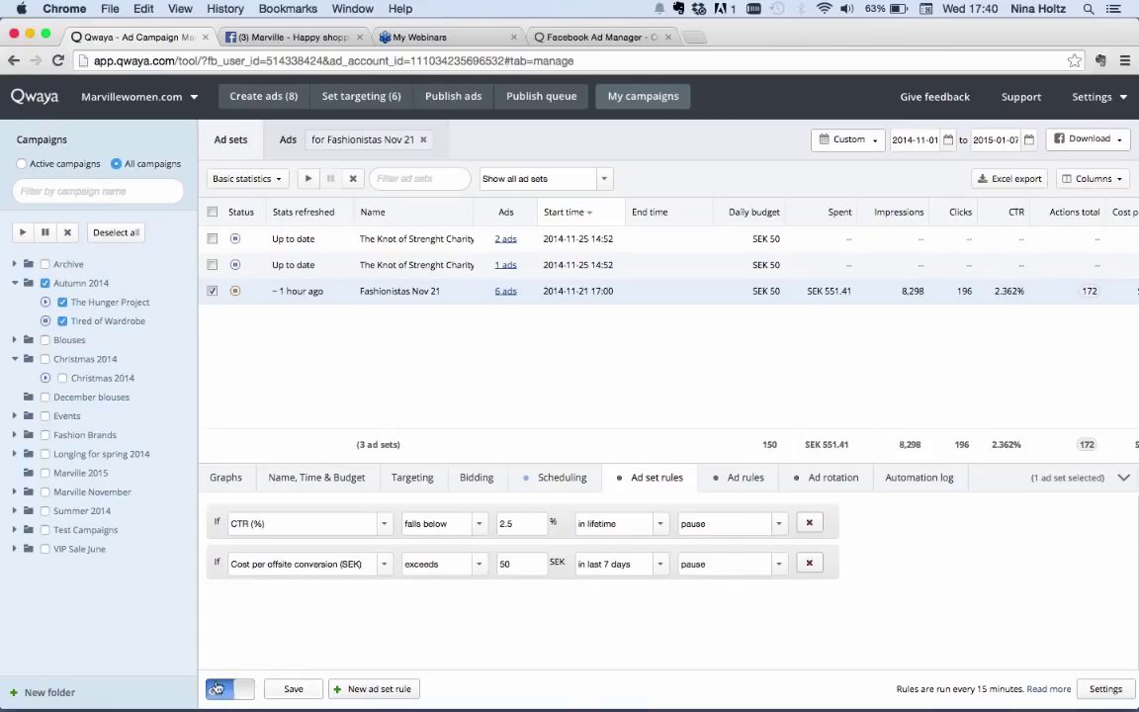
{"action": "left_click", "coordinate": [219, 688]}
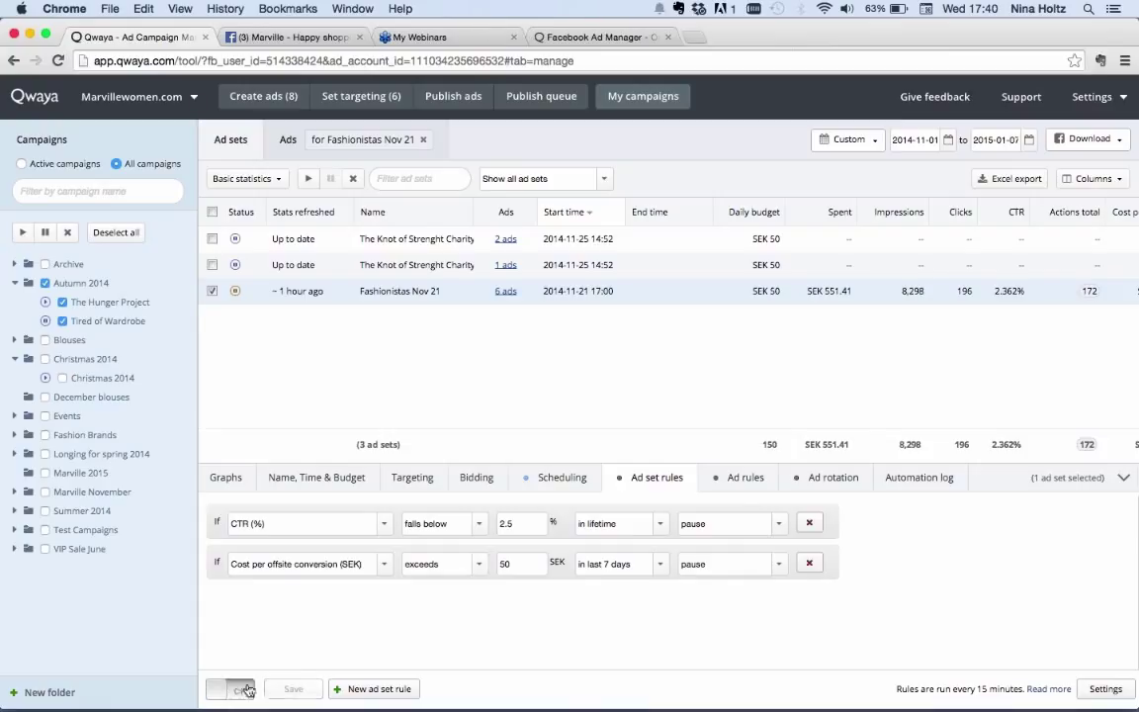
- Add a new ad rule to the Fashionistas Nov 21 ad set, and view its ad rotation settings
{"action": "left_click", "coordinate": [733, 482]}
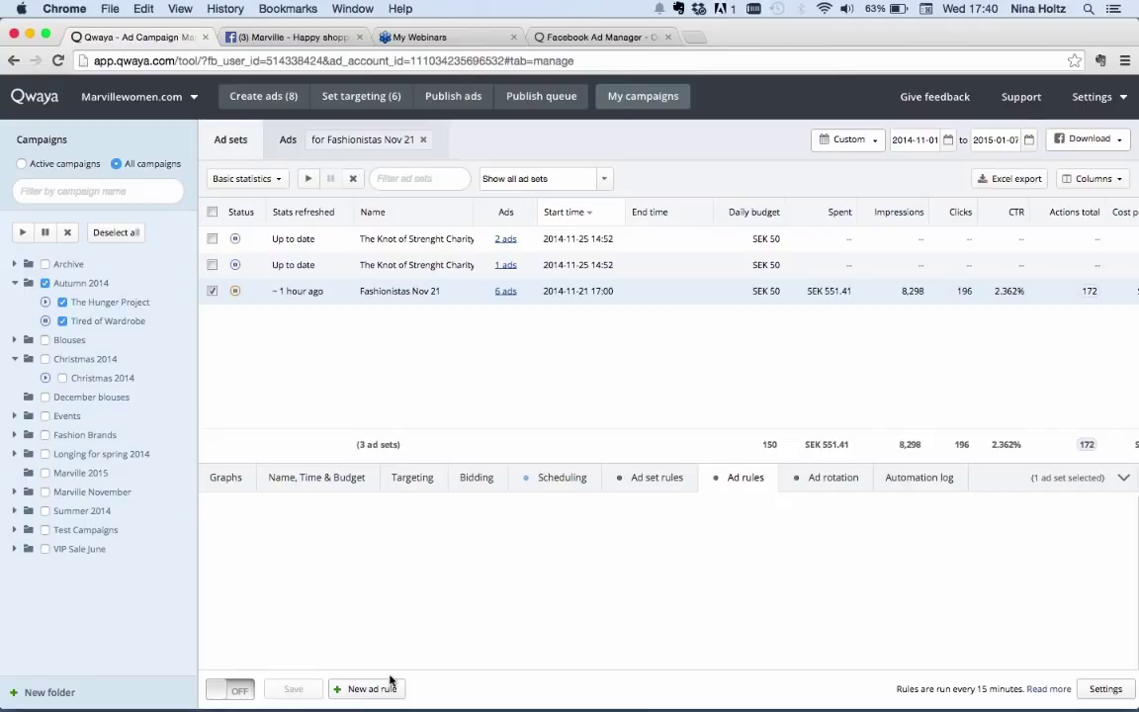
{"action": "left_click", "coordinate": [381, 690]}
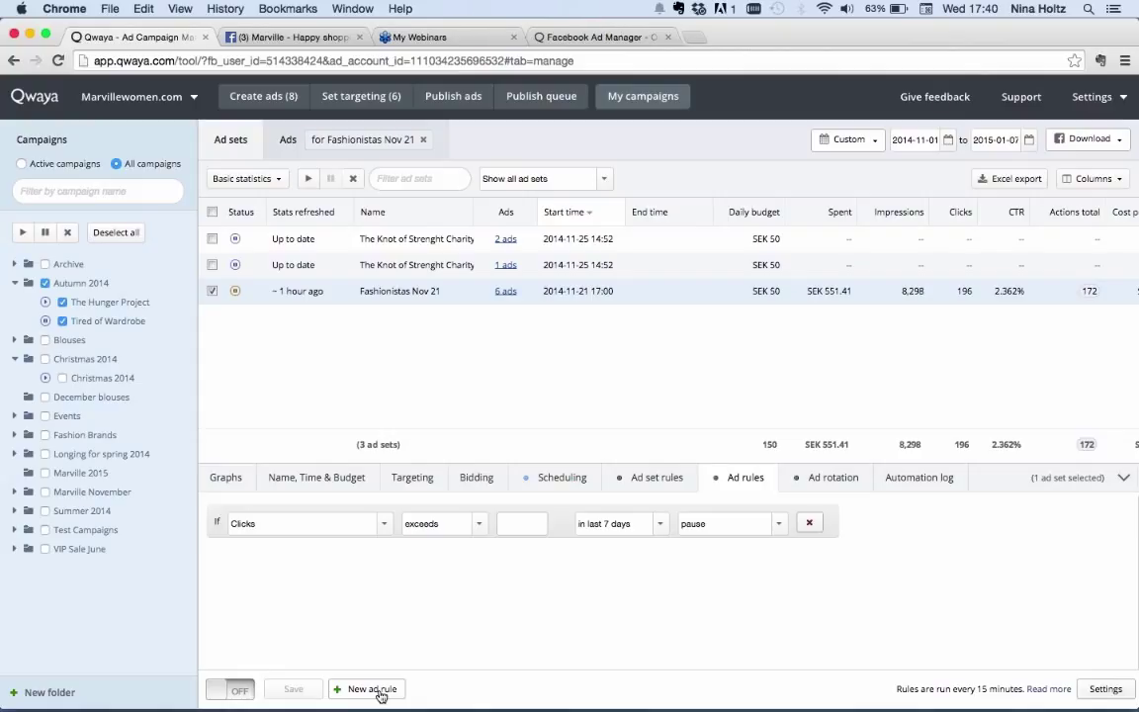
{"action": "left_click", "coordinate": [820, 487]}
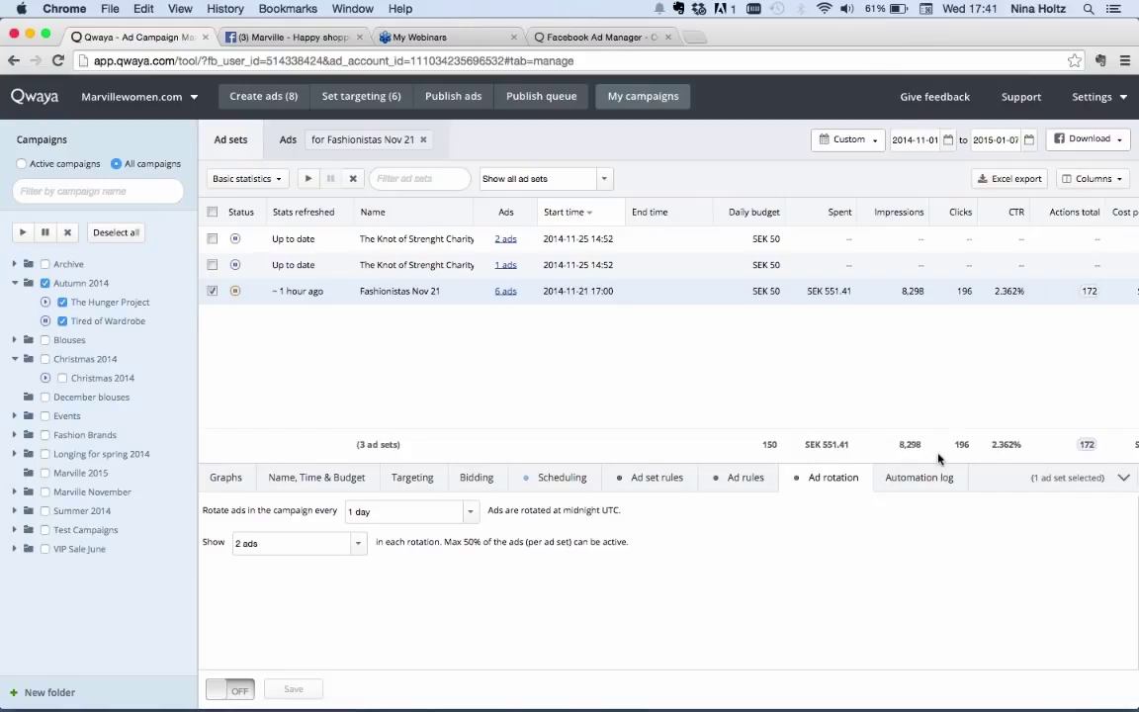
- Collapse the ad set details and list the ads belonging to Fashionistas Nov 21
{"action": "left_click", "coordinate": [1127, 480]}
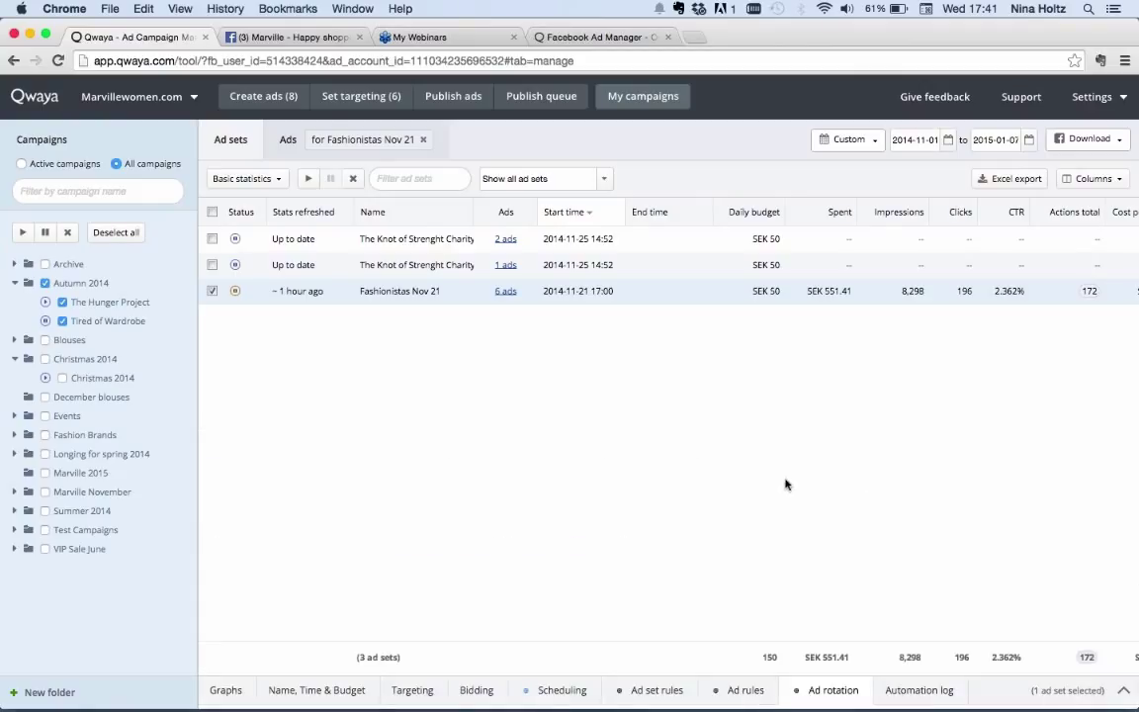
{"action": "left_click", "coordinate": [288, 140]}
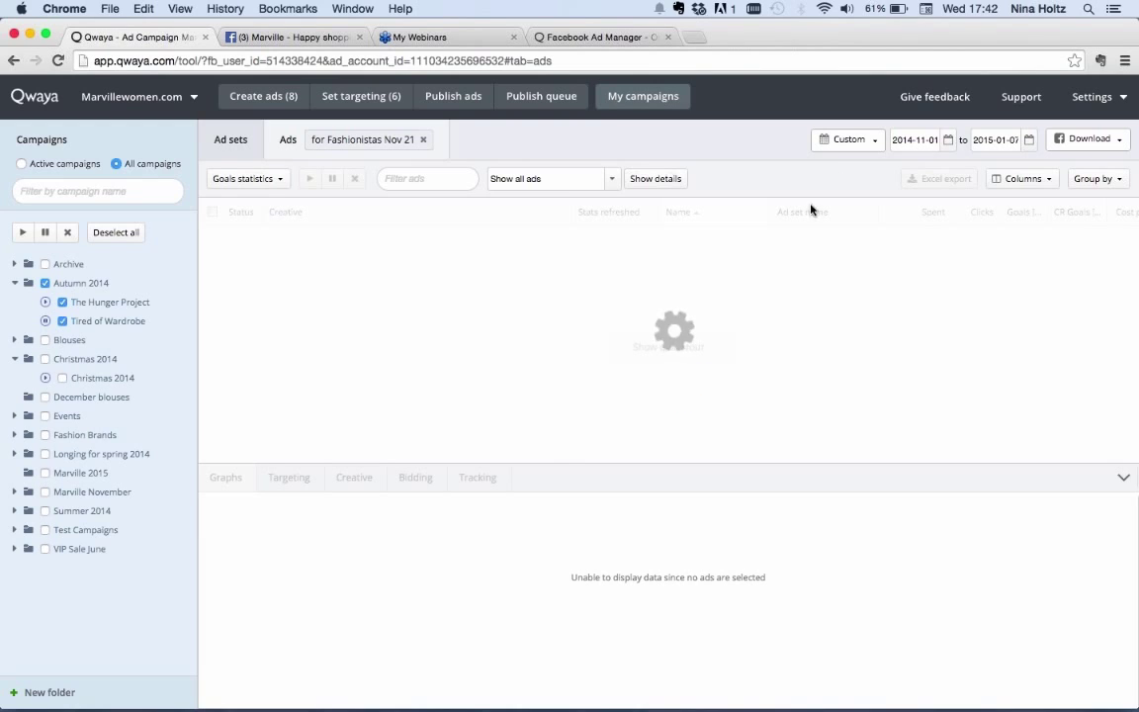
- Collapse the empty details area, look over the Fashionistas Nov 21 ads, and show their audience details in the list
{"action": "left_click", "coordinate": [1123, 479]}
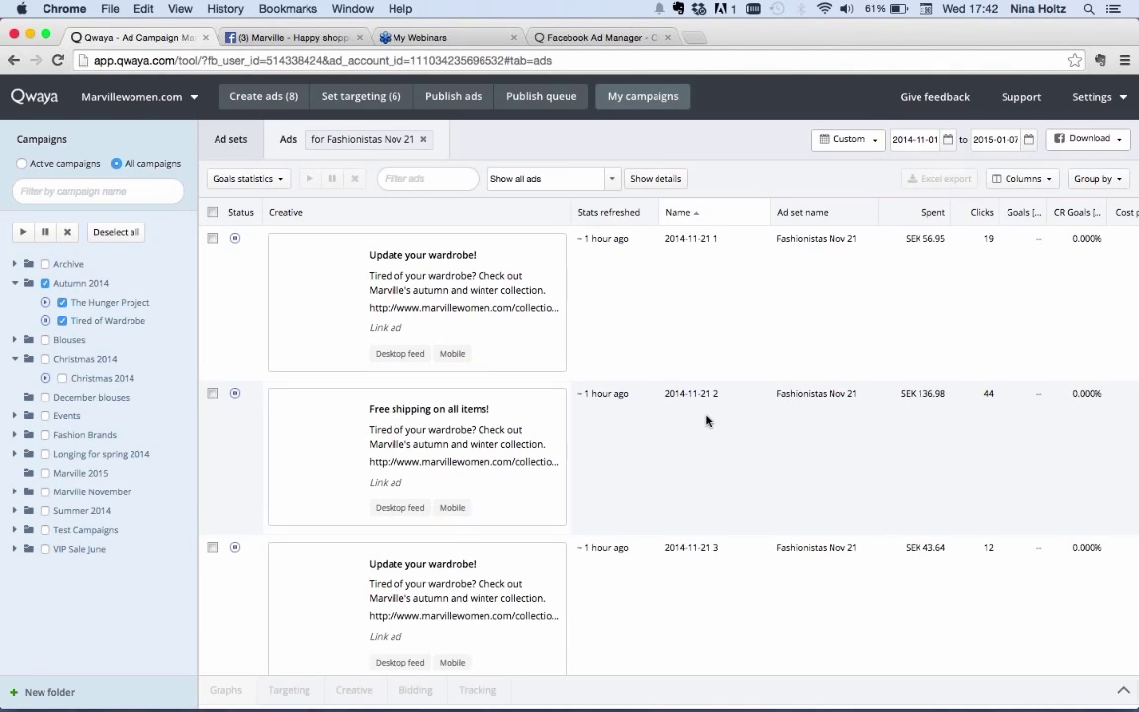
{"action": "scroll", "coordinate": [706, 422], "scroll_direction": "down", "scroll_amount": 5}
{"action": "scroll", "coordinate": [706, 421], "scroll_direction": "up", "scroll_amount": 5}
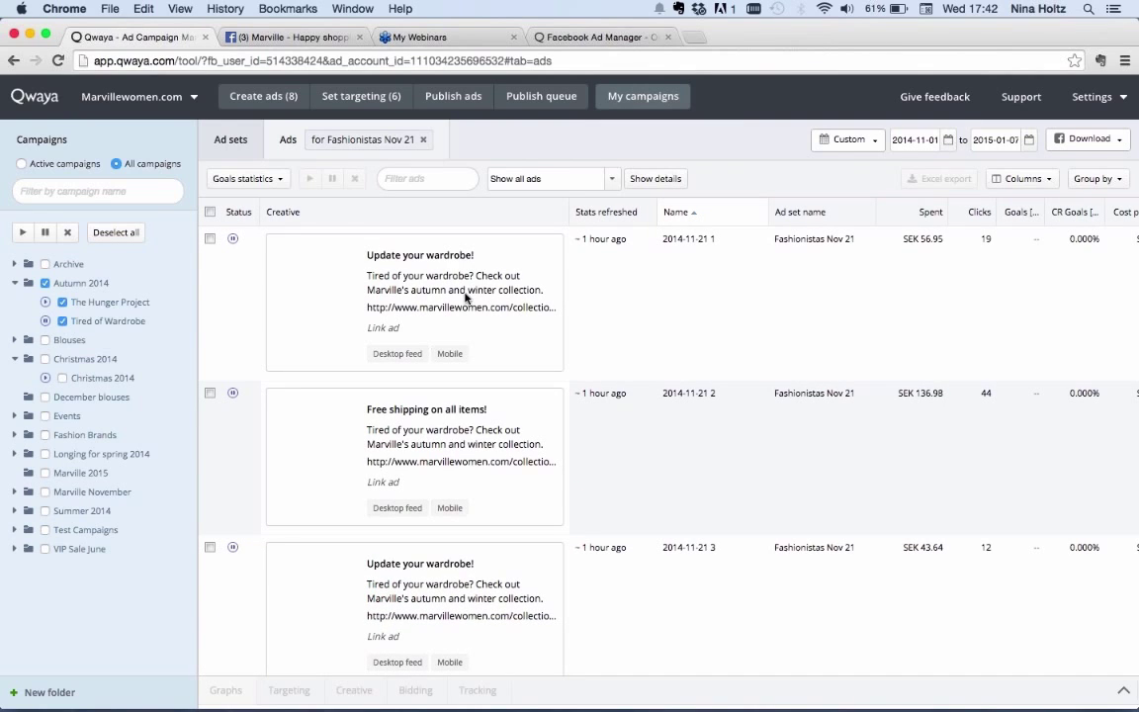
{"action": "left_click", "coordinate": [656, 183]}
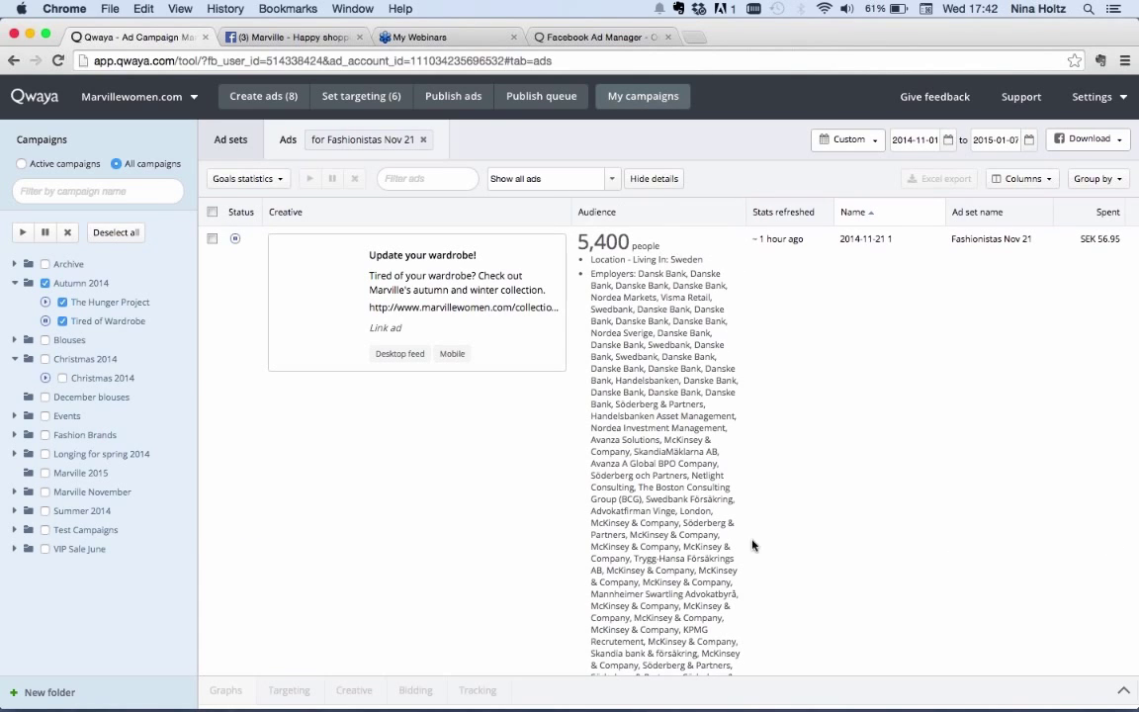
{"action": "scroll", "coordinate": [763, 511], "scroll_direction": "down", "scroll_amount": 5}
{"action": "scroll", "coordinate": [762, 512], "scroll_direction": "up", "scroll_amount": 5}
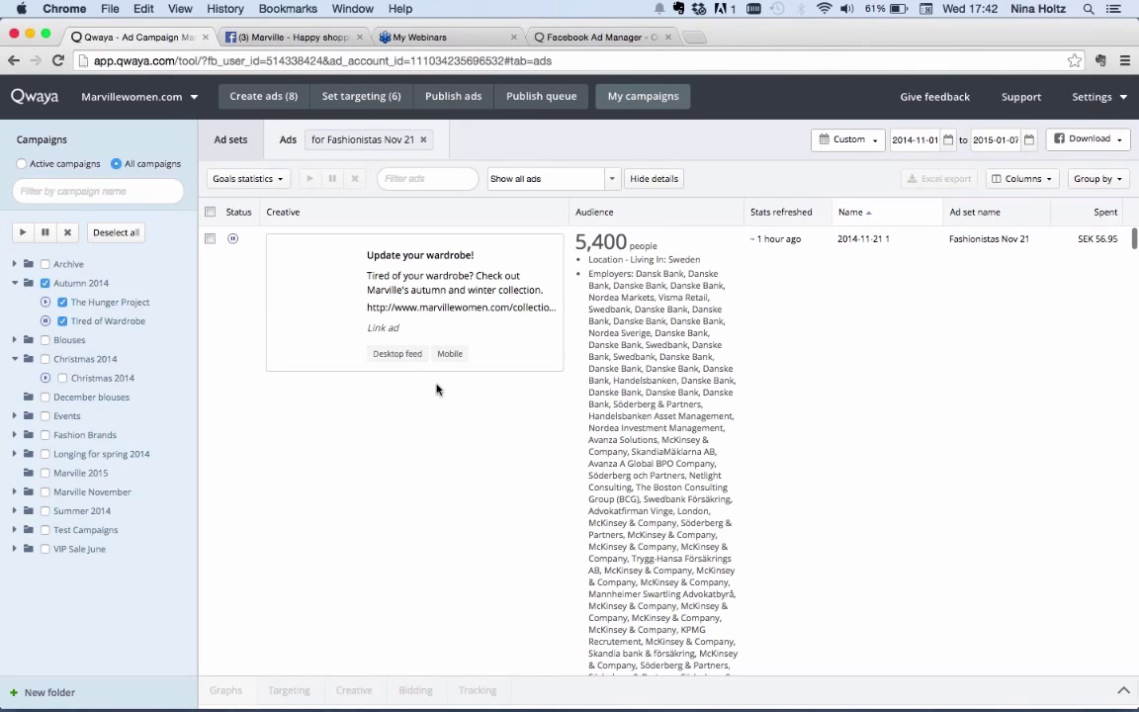
- Switch the ad list to the Basic statistics view and check which column categories can be added
{"action": "mouse_move", "coordinate": [399, 345]}
{"action": "left_click", "coordinate": [275, 180]}
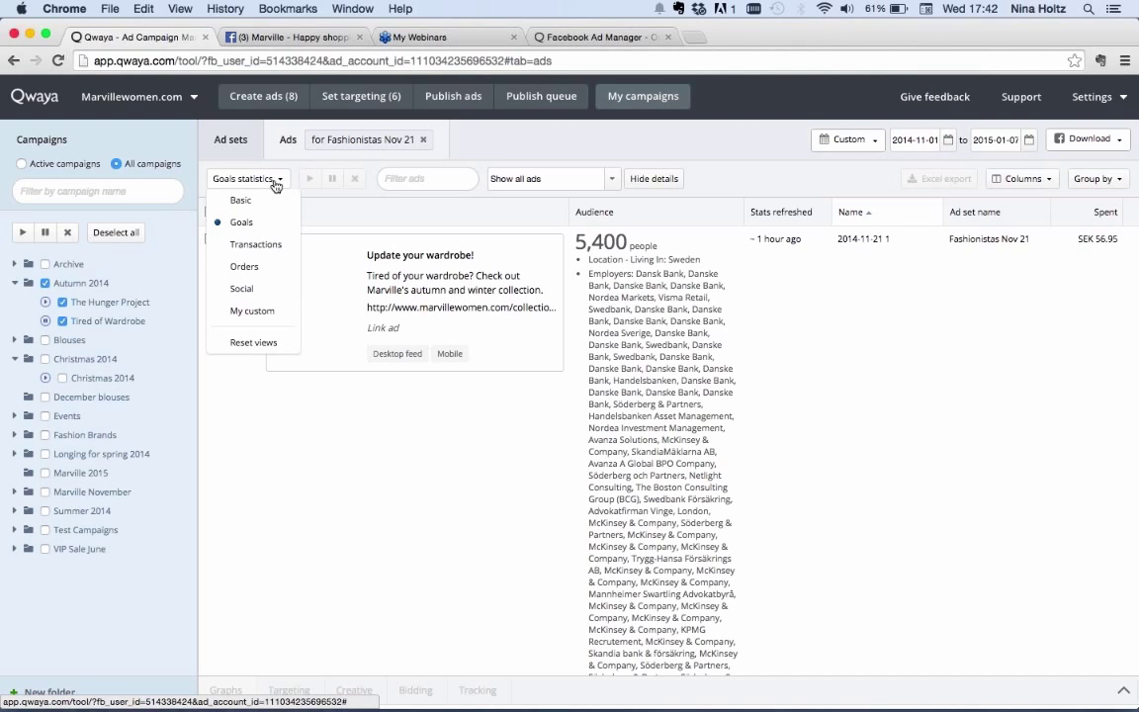
{"action": "left_click", "coordinate": [241, 201]}
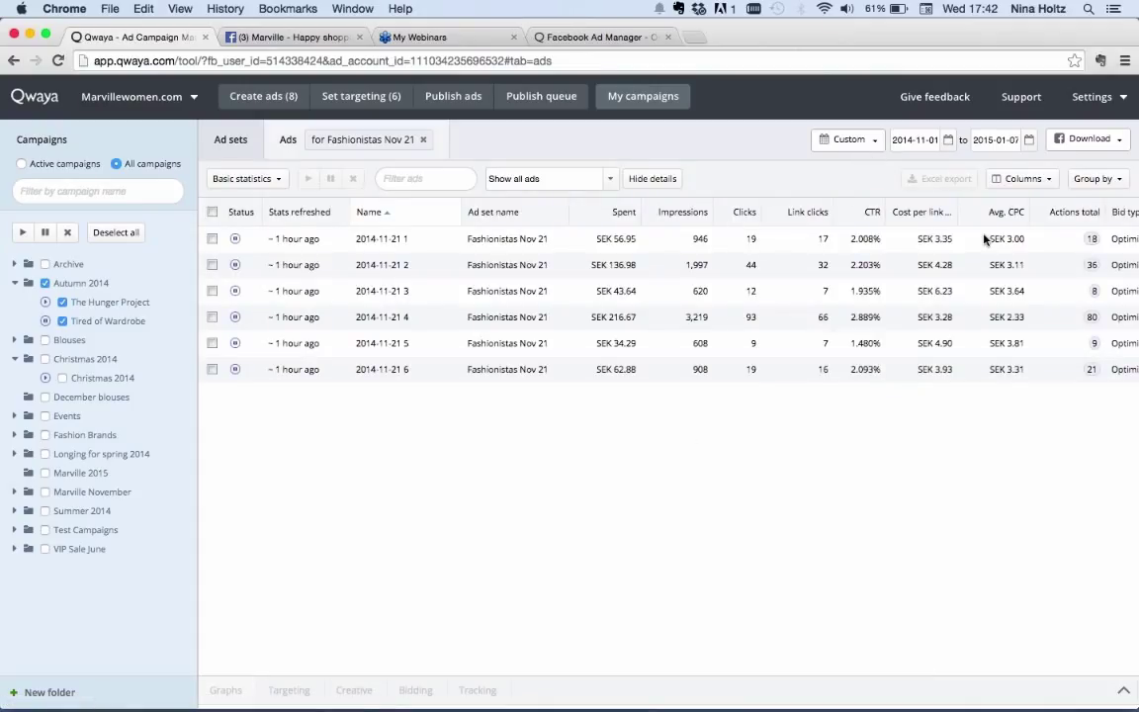
{"action": "left_click", "coordinate": [1019, 178]}
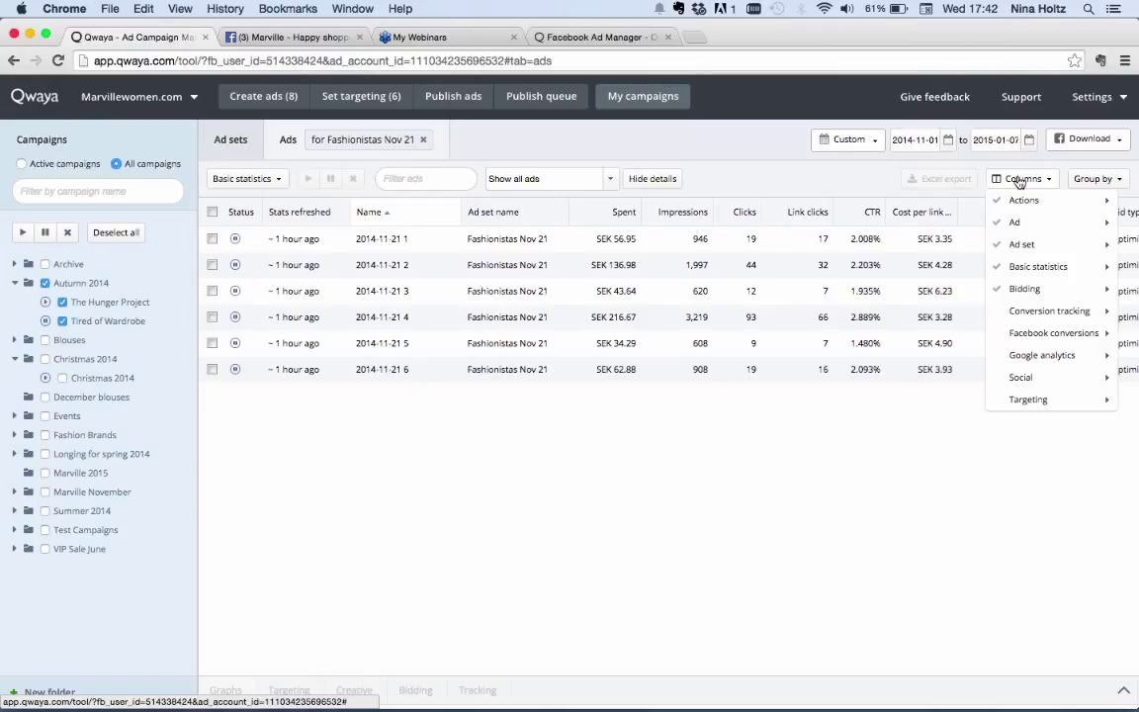
{"action": "left_click", "coordinate": [1019, 179]}
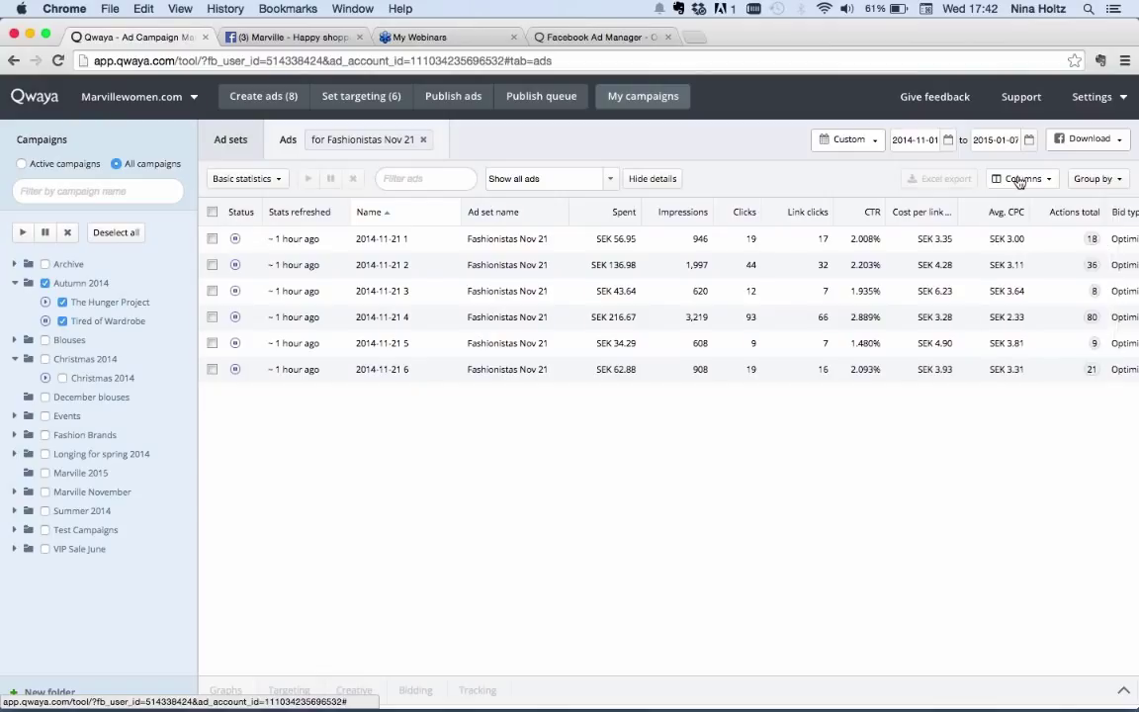
- Select the ad 2014-11-21 1 and review its graphs, targeting and creative details
{"action": "left_click", "coordinate": [212, 238]}
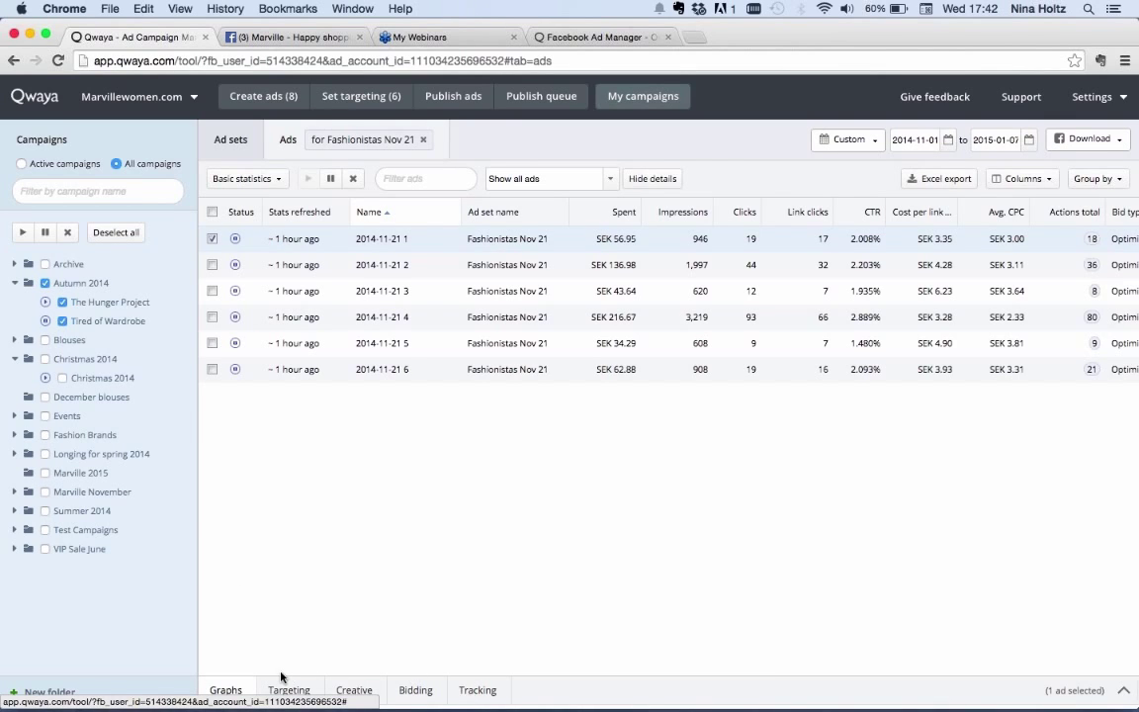
{"action": "left_click", "coordinate": [224, 692]}
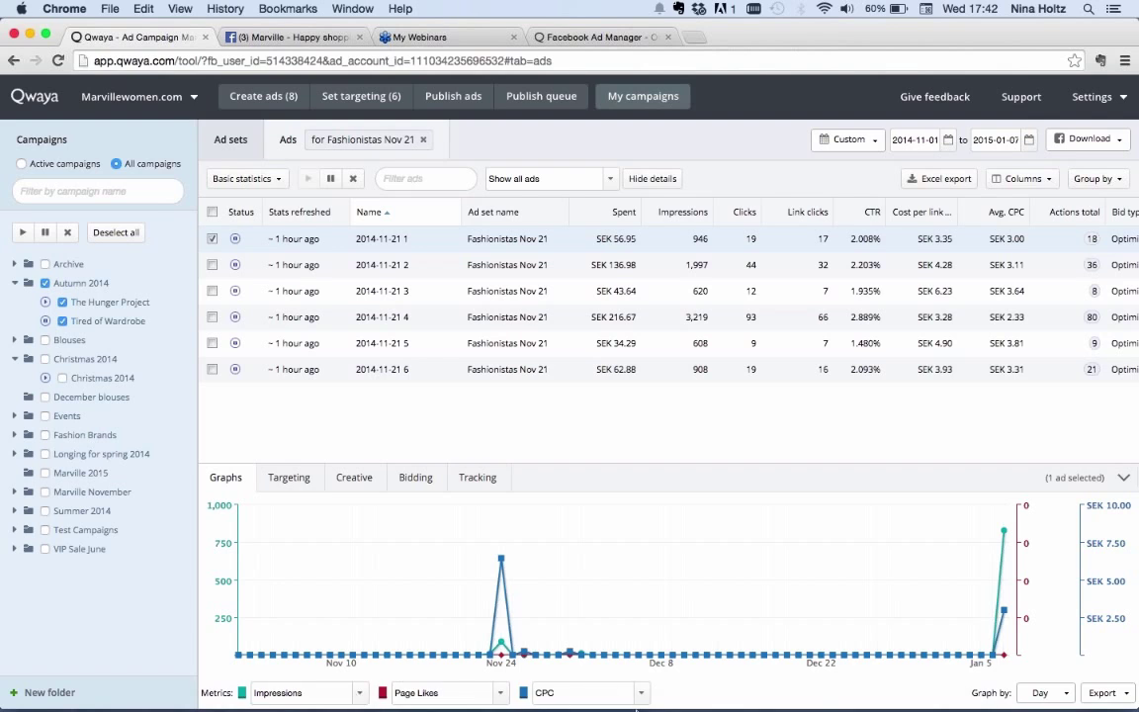
{"action": "left_click", "coordinate": [294, 480]}
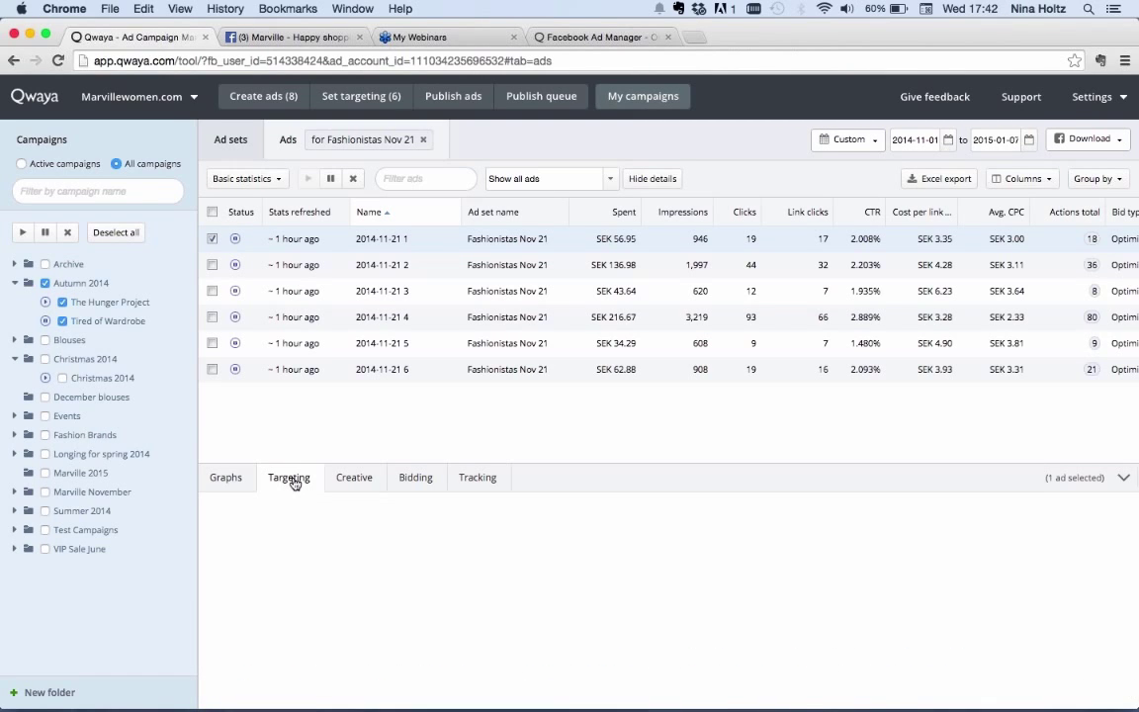
{"action": "left_click", "coordinate": [356, 478]}
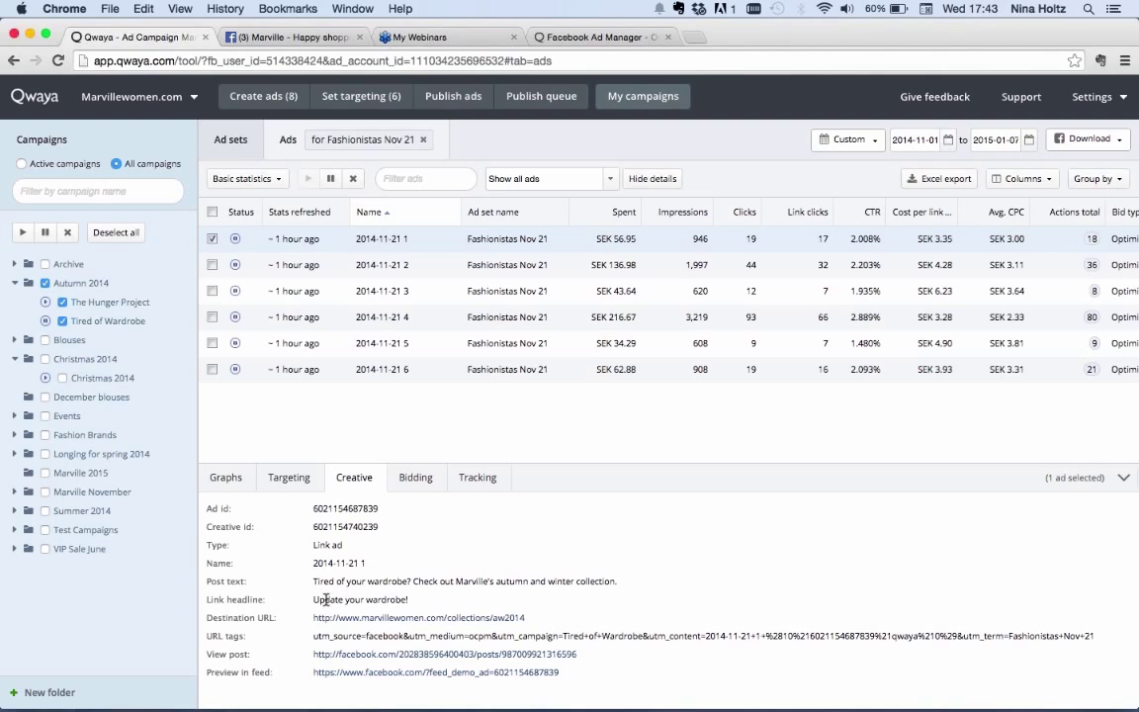
- View the published Facebook post of the ad 2014-11-21 1, and return to its creative details in Qwaya
{"action": "left_click", "coordinate": [363, 654]}
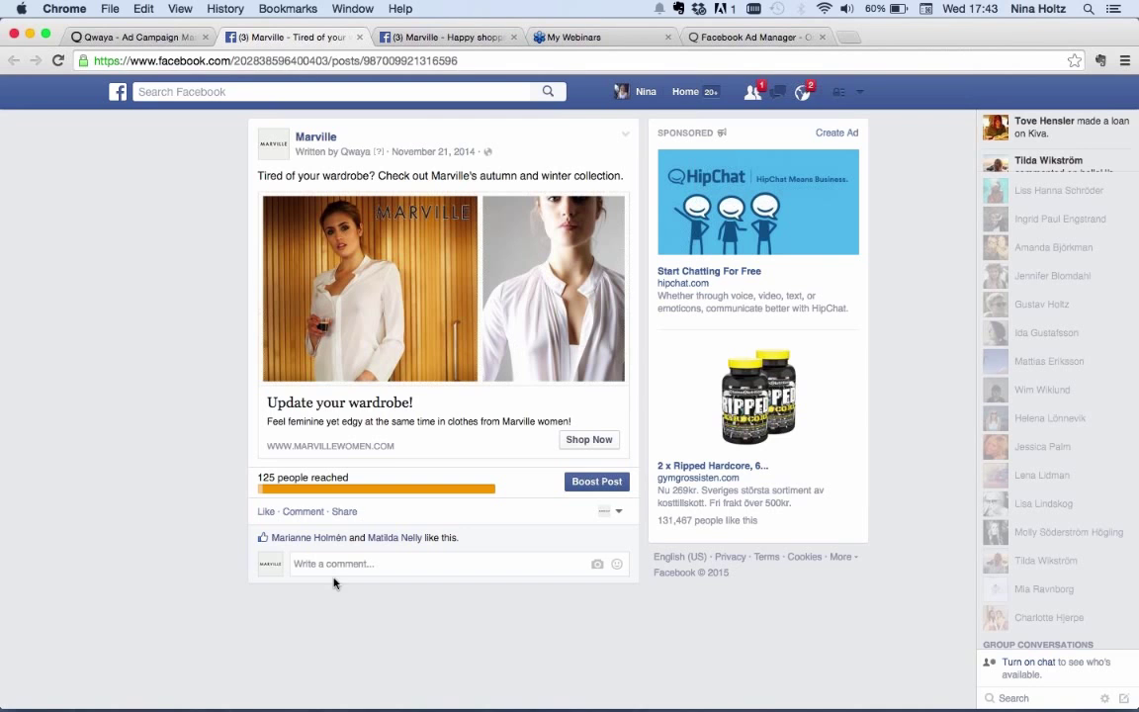
{"action": "left_click", "coordinate": [152, 38]}
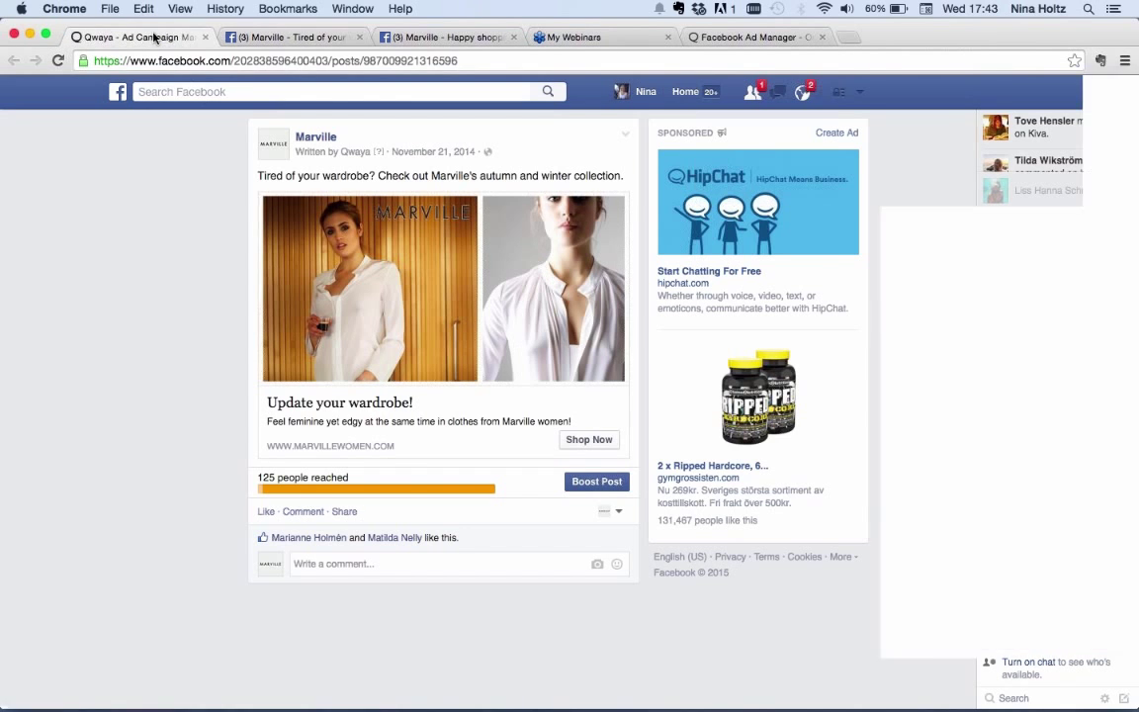
{"action": "scroll", "coordinate": [778, 275], "scroll_direction": "right", "scroll_amount": 5}
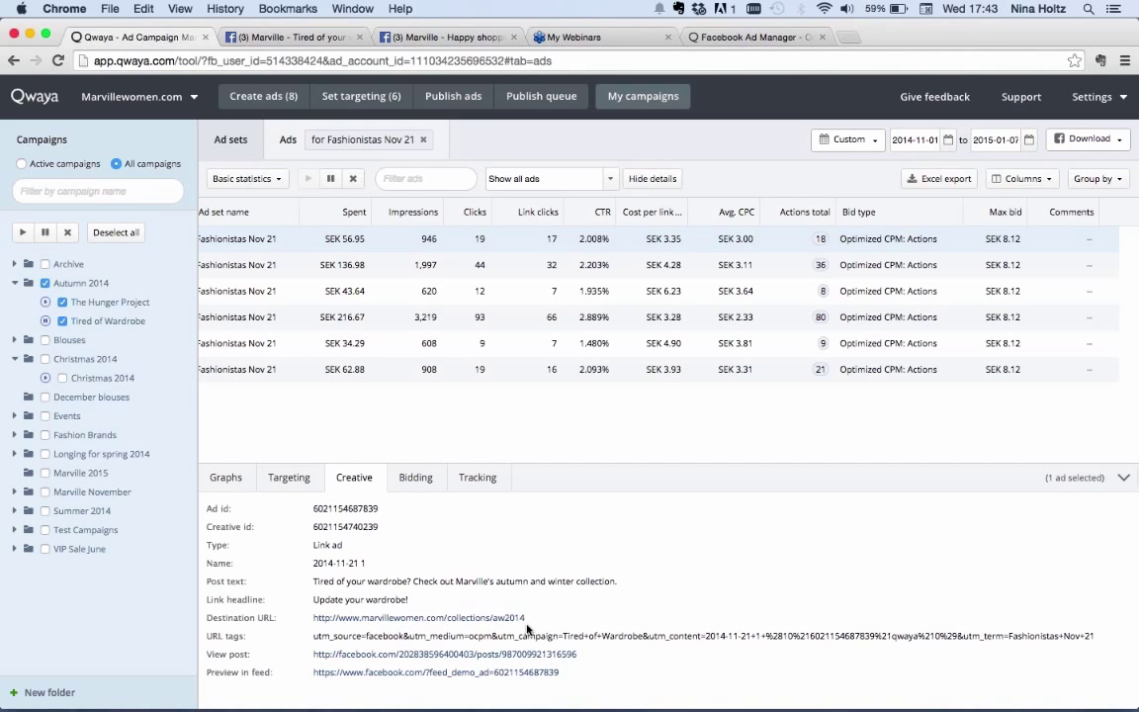
- Review the bidding and tracking pixel settings of the ad 2014-11-21 1
{"action": "left_click", "coordinate": [416, 477]}
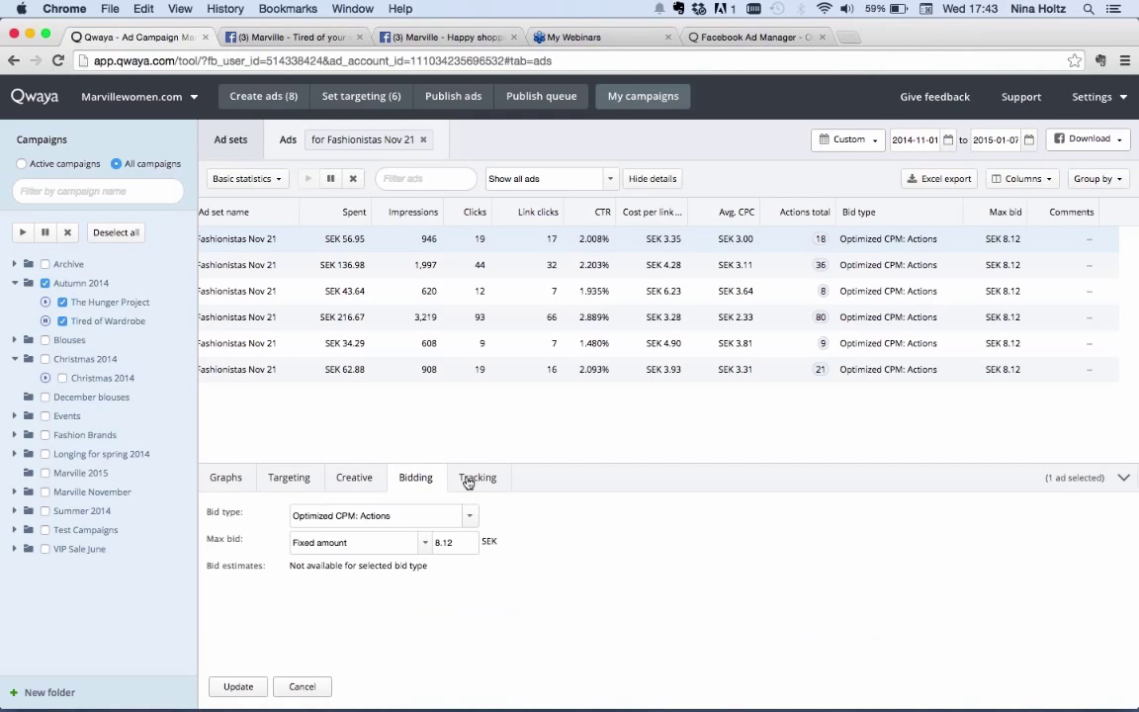
{"action": "left_click", "coordinate": [482, 479]}
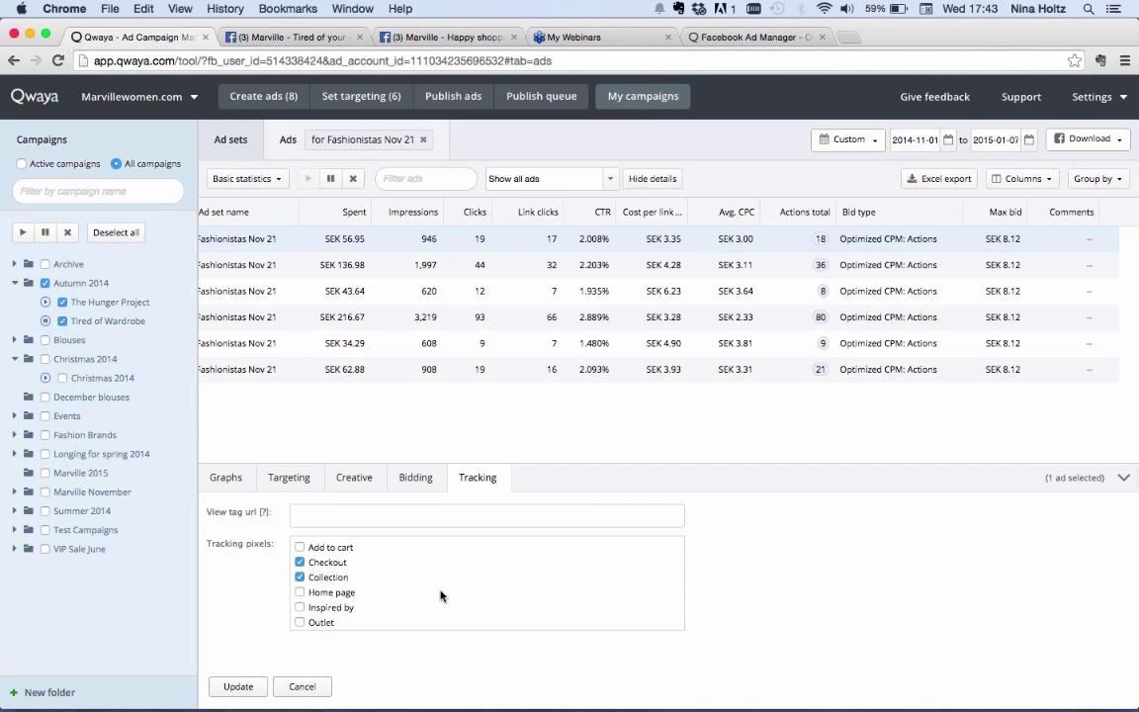
{"action": "scroll", "coordinate": [336, 396], "scroll_direction": "left", "scroll_amount": 5}
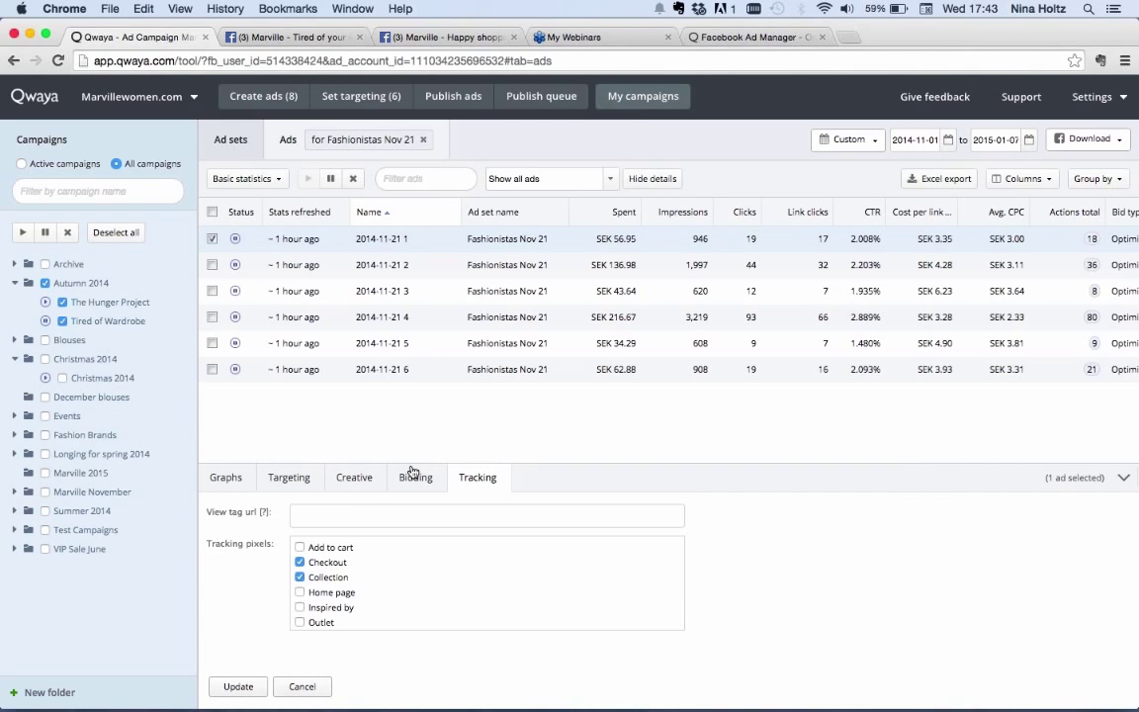
- Select all ads of Fashionistas Nov 21 and return to the ad set list with the details area collapsed
{"action": "left_click", "coordinate": [212, 212]}
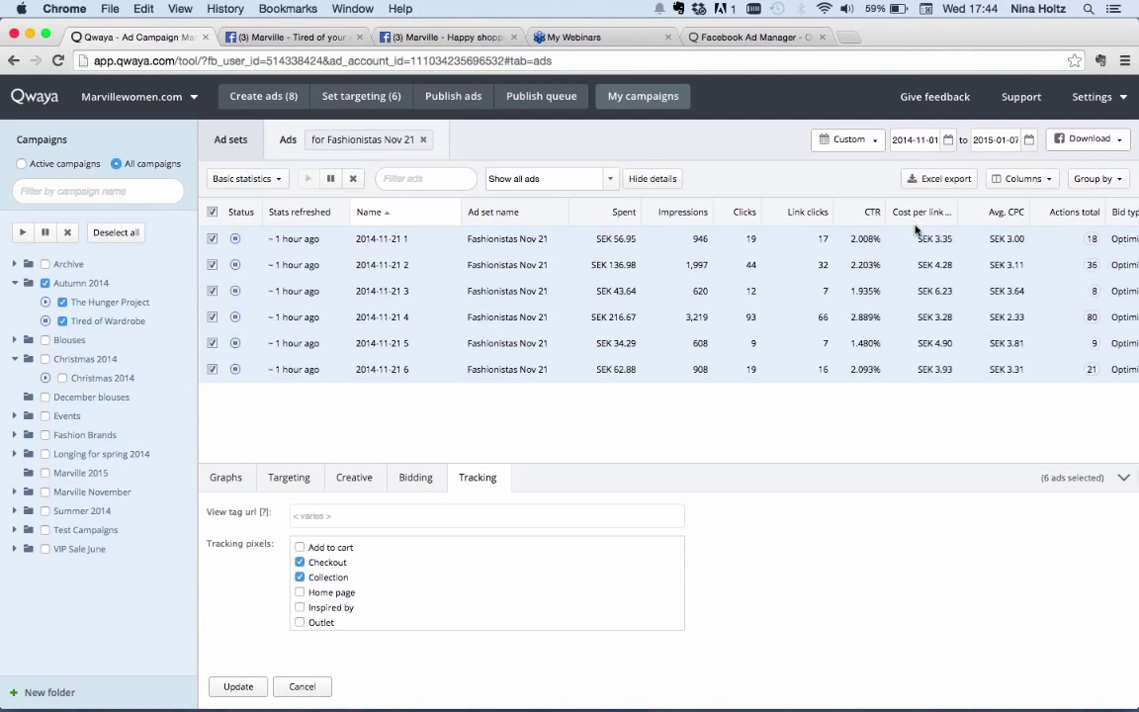
{"action": "left_click", "coordinate": [1125, 478]}
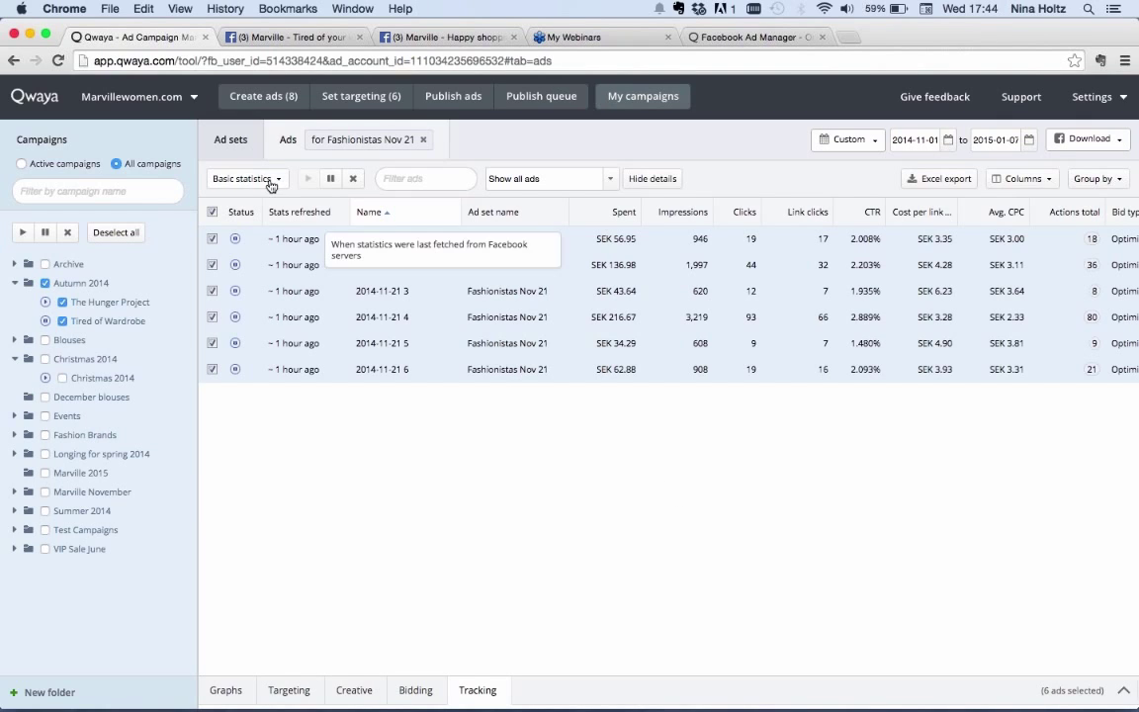
{"action": "left_click", "coordinate": [233, 143]}
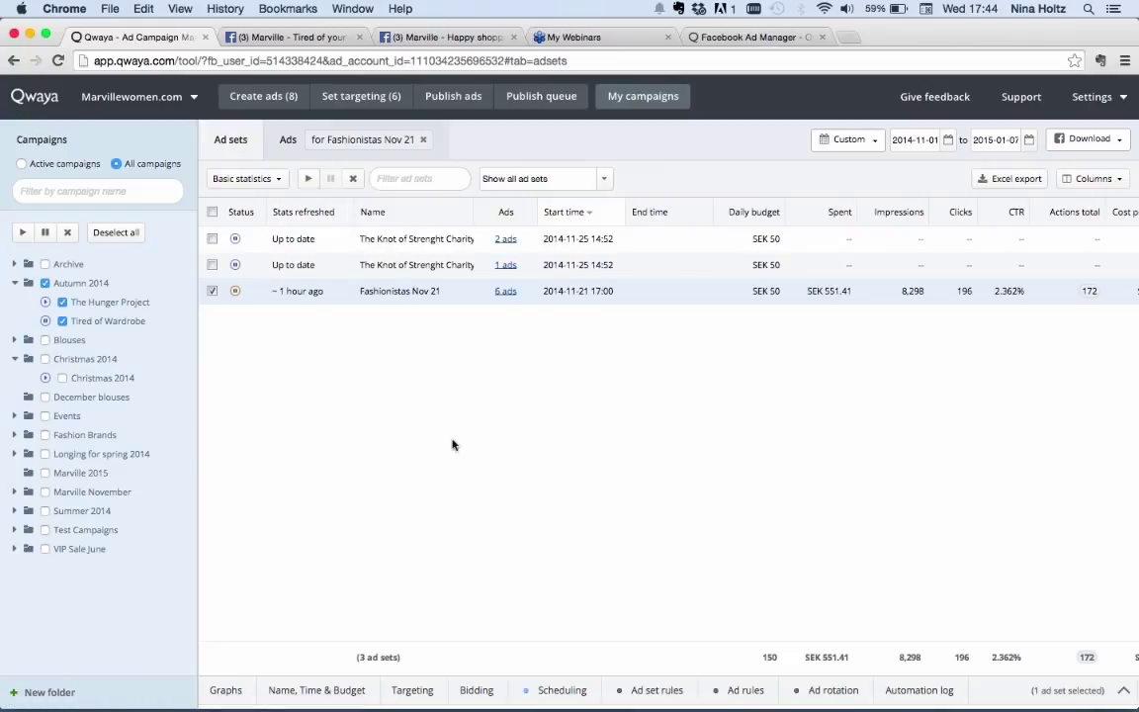